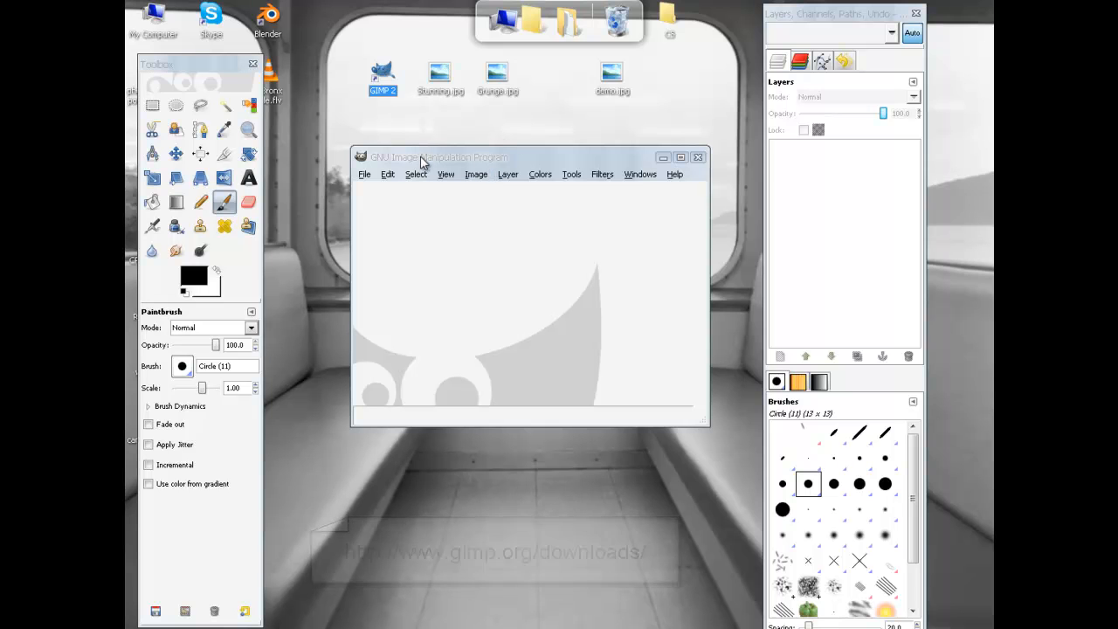
# Step: Rearrange the empty GIMP image window and toolbox near the top of the screen
pyautogui.moveTo(442, 167); pyautogui.dragTo(445, 116)
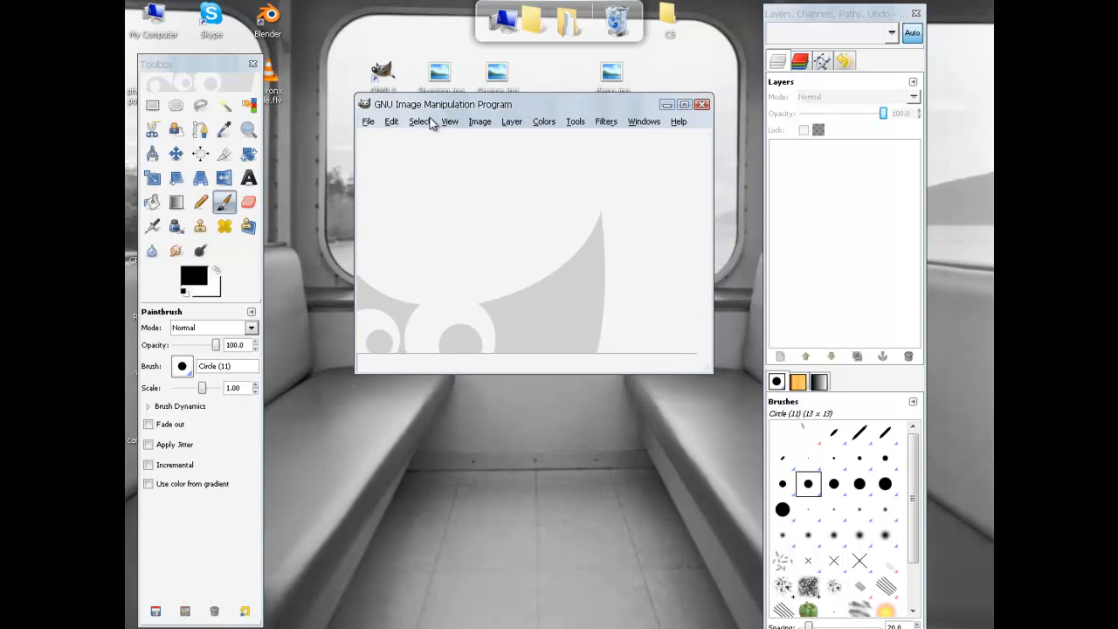
pyautogui.moveTo(515, 108); pyautogui.dragTo(485, 61)
pyautogui.moveTo(226, 64); pyautogui.dragTo(226, 44)
pyautogui.moveTo(438, 61); pyautogui.dragTo(430, 99)
pyautogui.moveTo(799, 14); pyautogui.dragTo(804, 22)
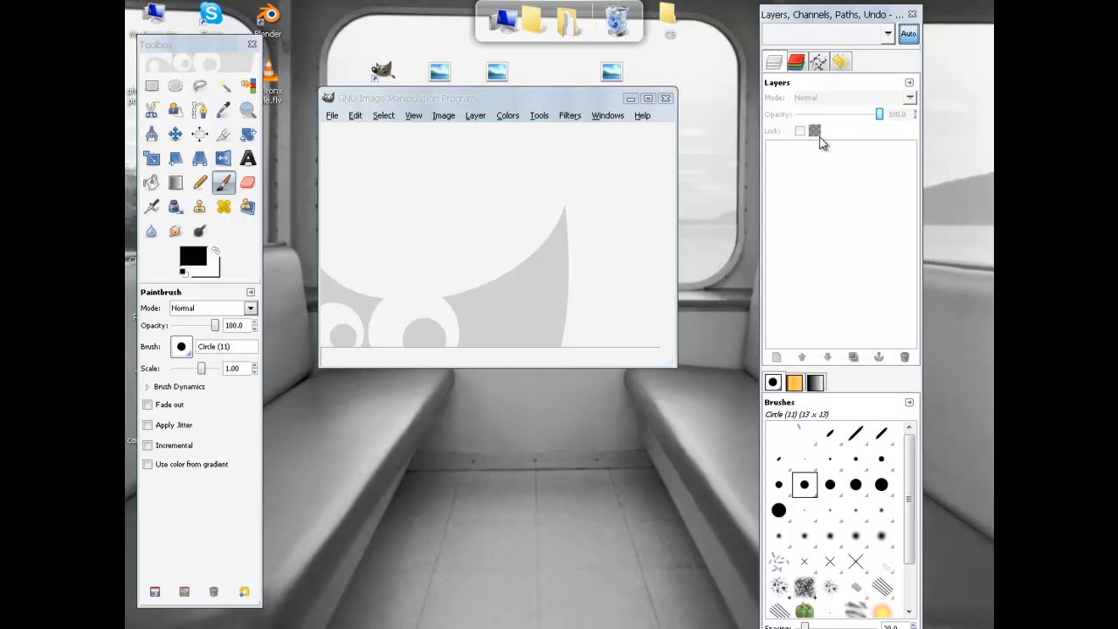
pyautogui.moveTo(562, 97); pyautogui.dragTo(616, 81)
# Step: Close the Layers and Brushes dock, restore it, and shift the toolbox up slightly
pyautogui.click(912, 14)
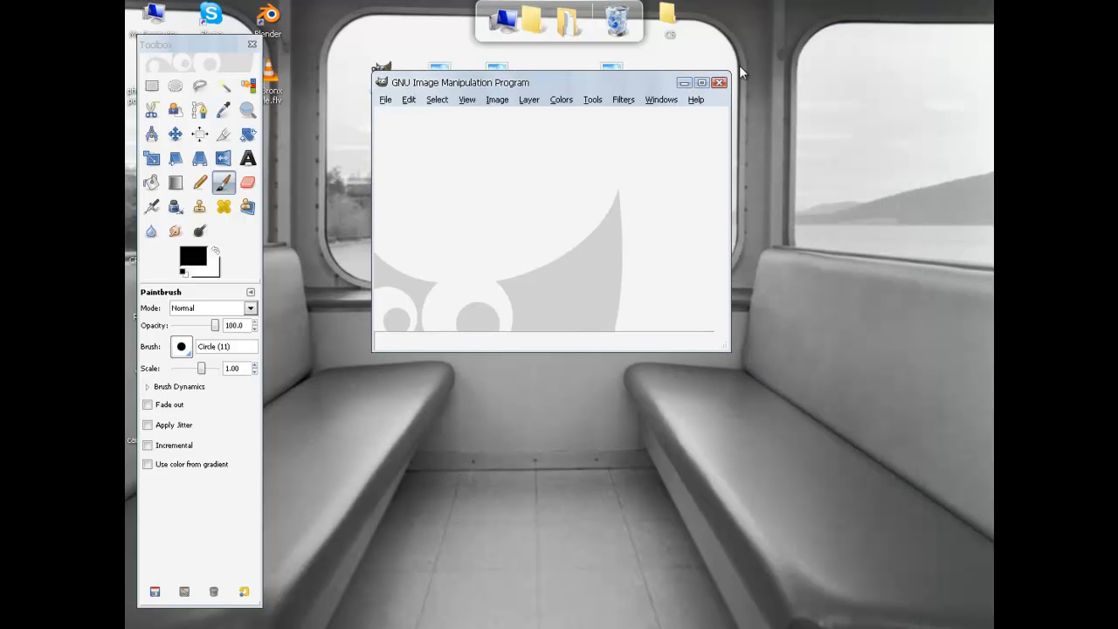
pyautogui.click(661, 101)
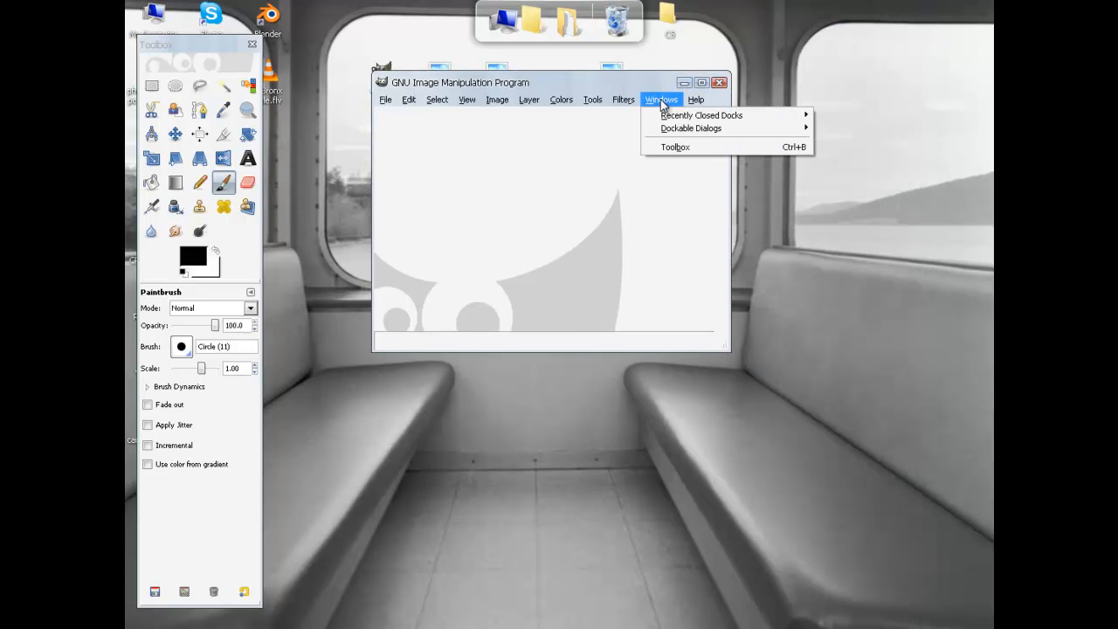
pyautogui.moveTo(672, 121)
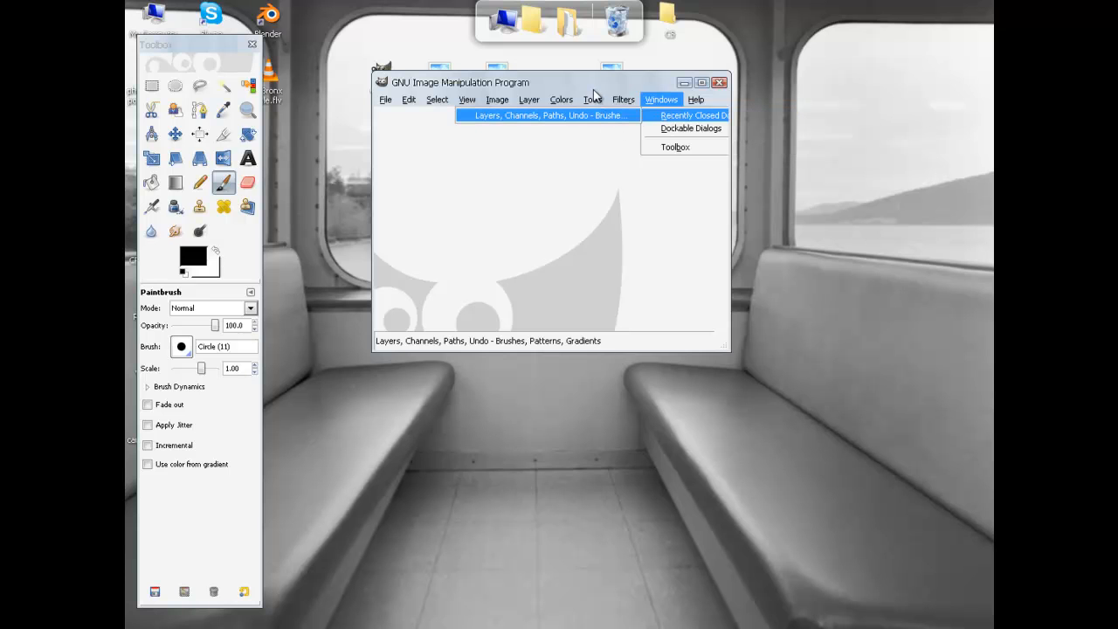
pyautogui.moveTo(619, 83)
pyautogui.mouseDown()
pyautogui.moveTo(590, 77)
pyautogui.moveTo(620, 73)
pyautogui.moveTo(596, 61)
pyautogui.mouseUp()
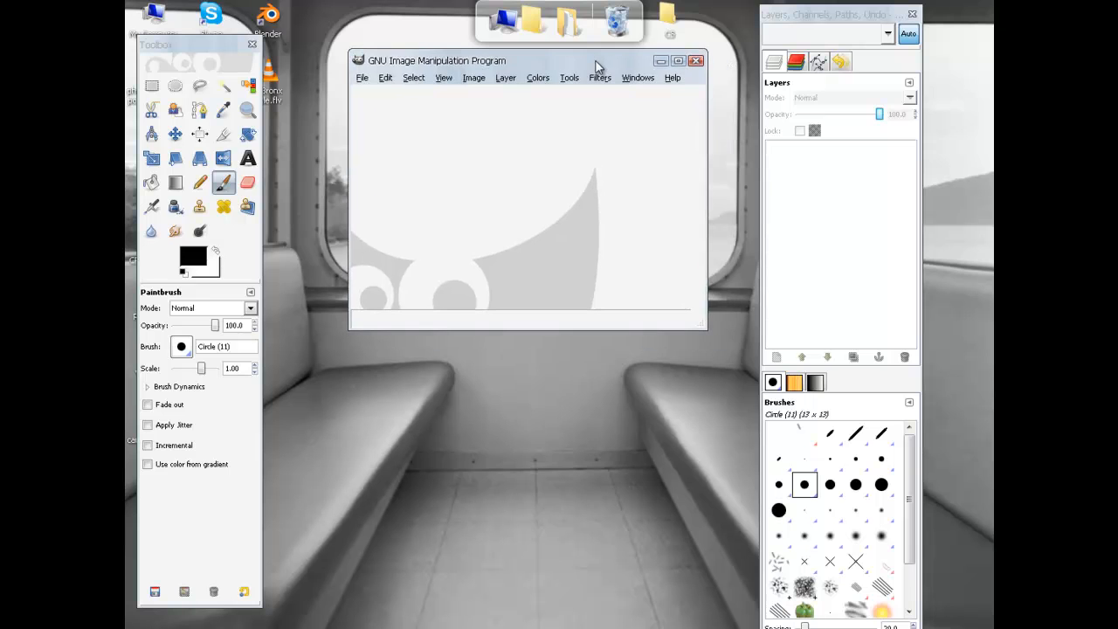
pyautogui.click(198, 54)
pyautogui.moveTo(198, 54); pyautogui.dragTo(202, 44)
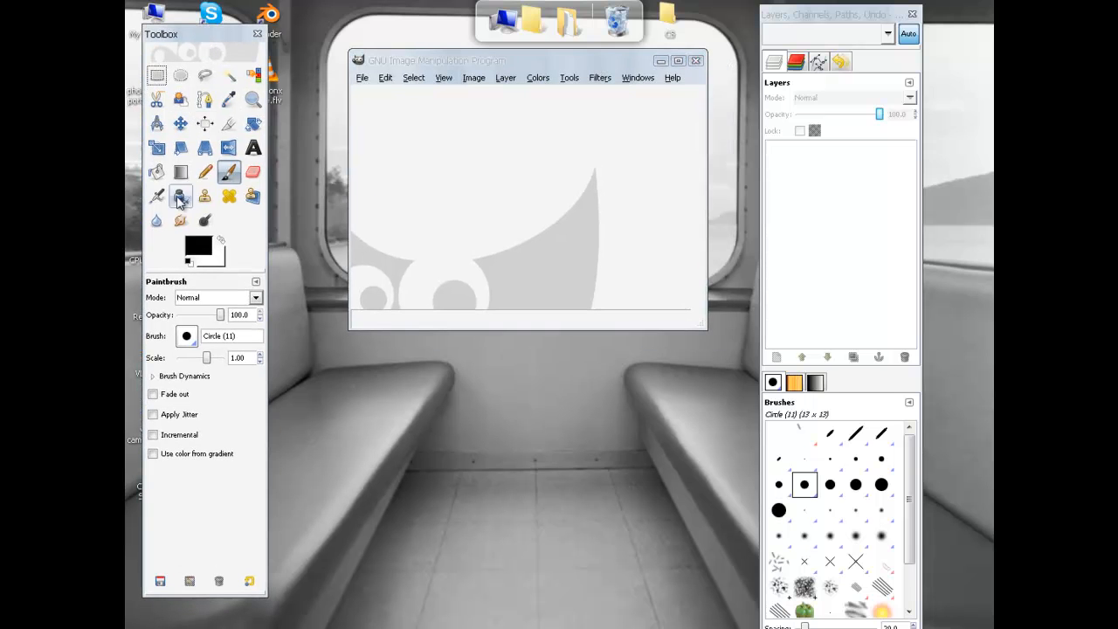
# Step: Try the Move, Text, Scale, Rectangle, Ellipse, Paths and Foreground Select tools, ending on Intelligent Scissors
pyautogui.click(179, 124)
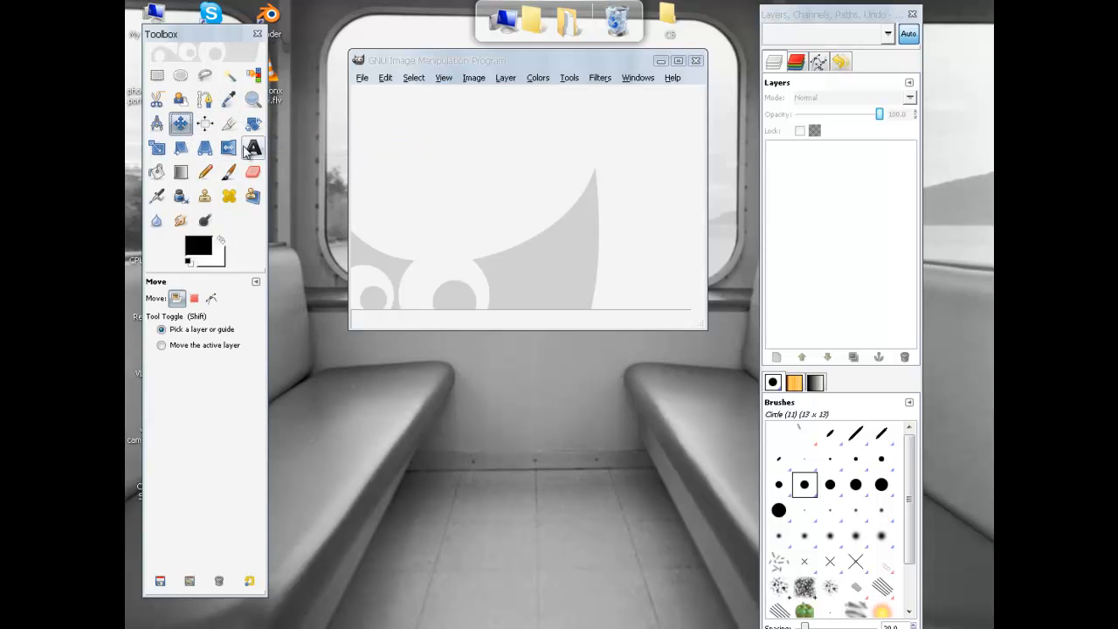
pyautogui.click(252, 151)
pyautogui.click(155, 150)
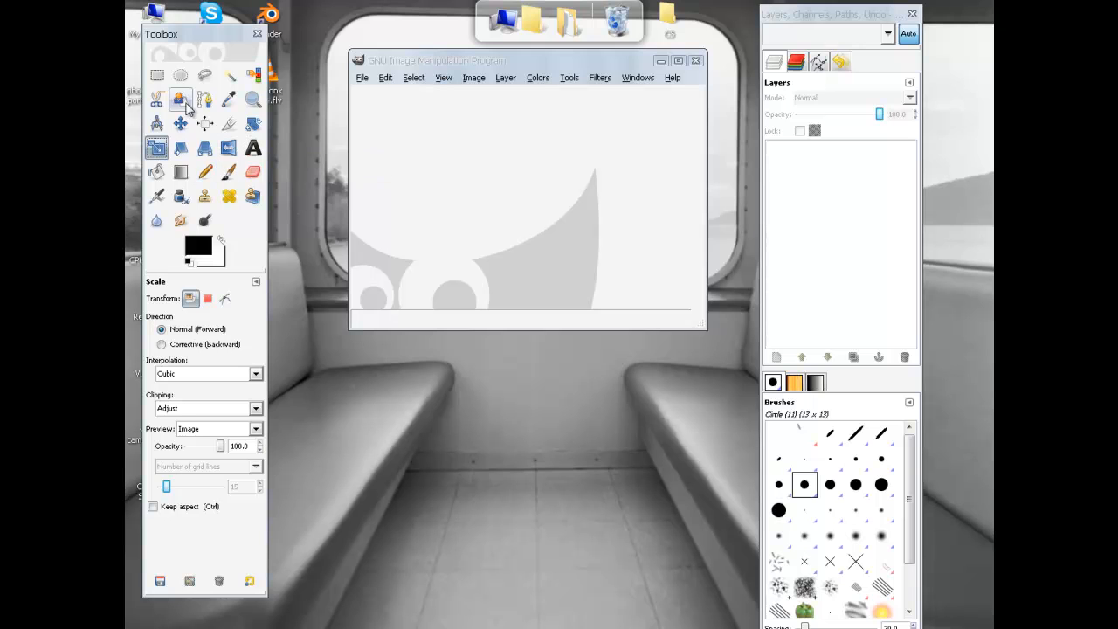
pyautogui.click(156, 76)
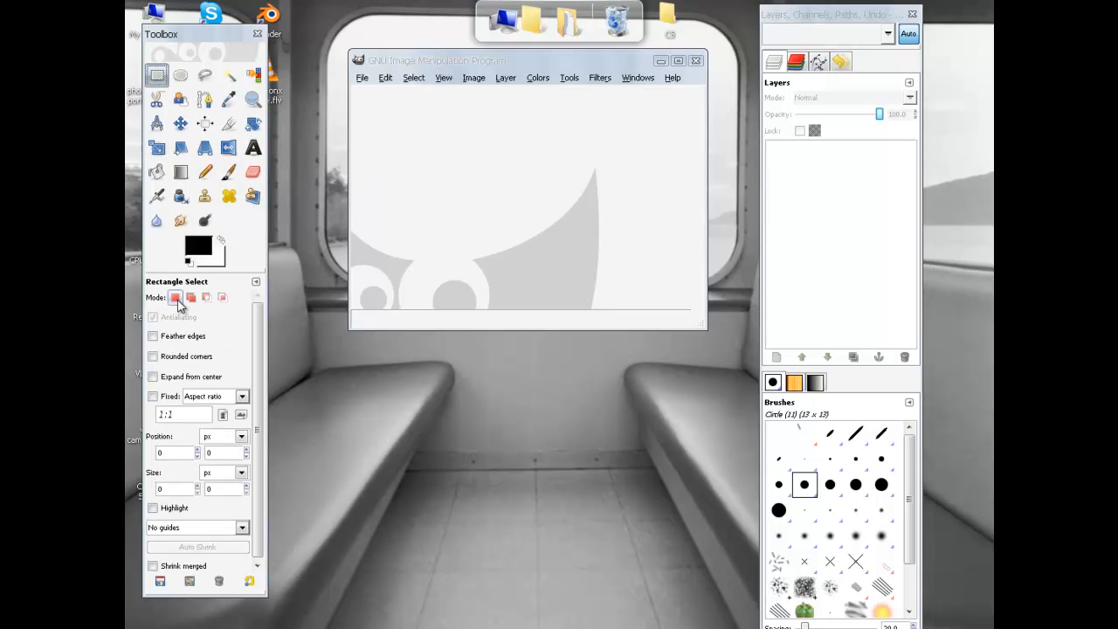
pyautogui.click(180, 75)
pyautogui.click(205, 98)
pyautogui.click(180, 99)
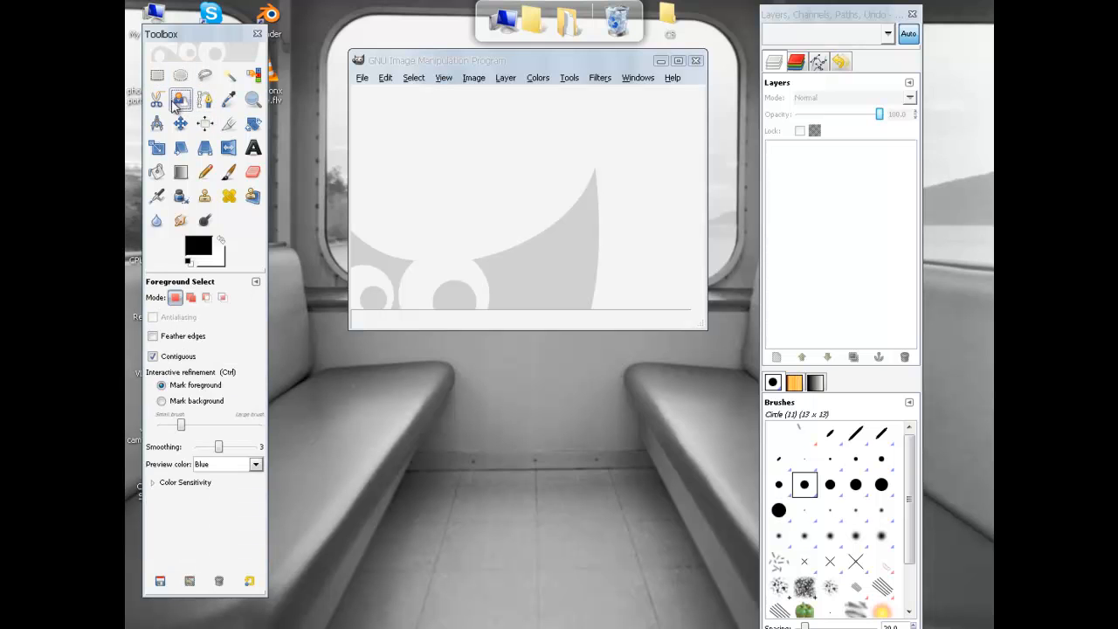
pyautogui.click(156, 98)
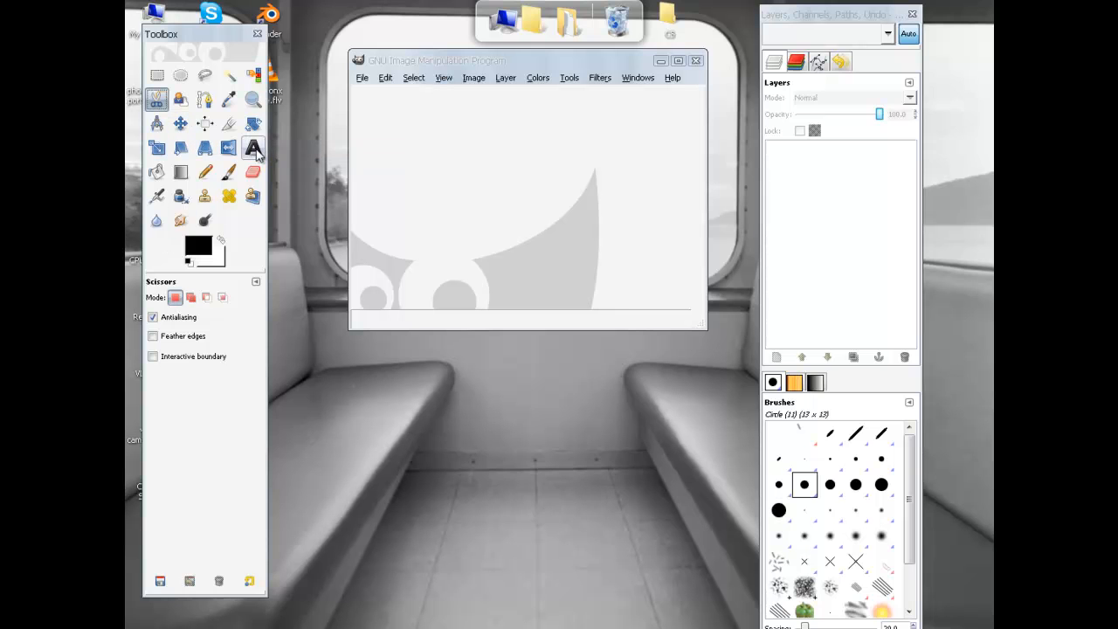
pyautogui.moveTo(448, 66); pyautogui.dragTo(446, 142)
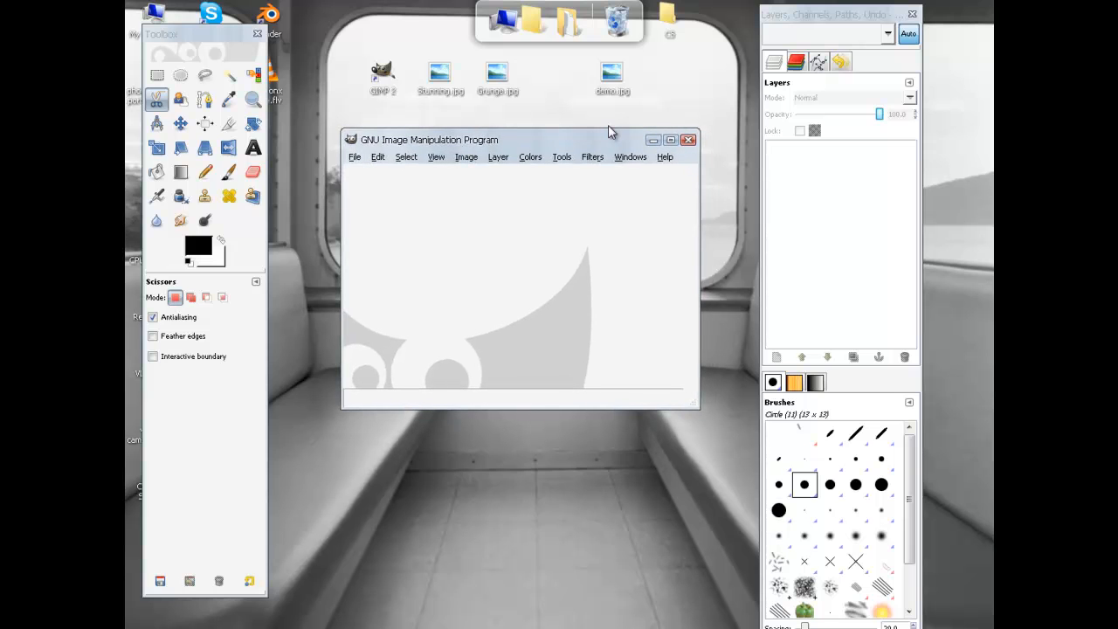
pyautogui.doubleClick(611, 75)
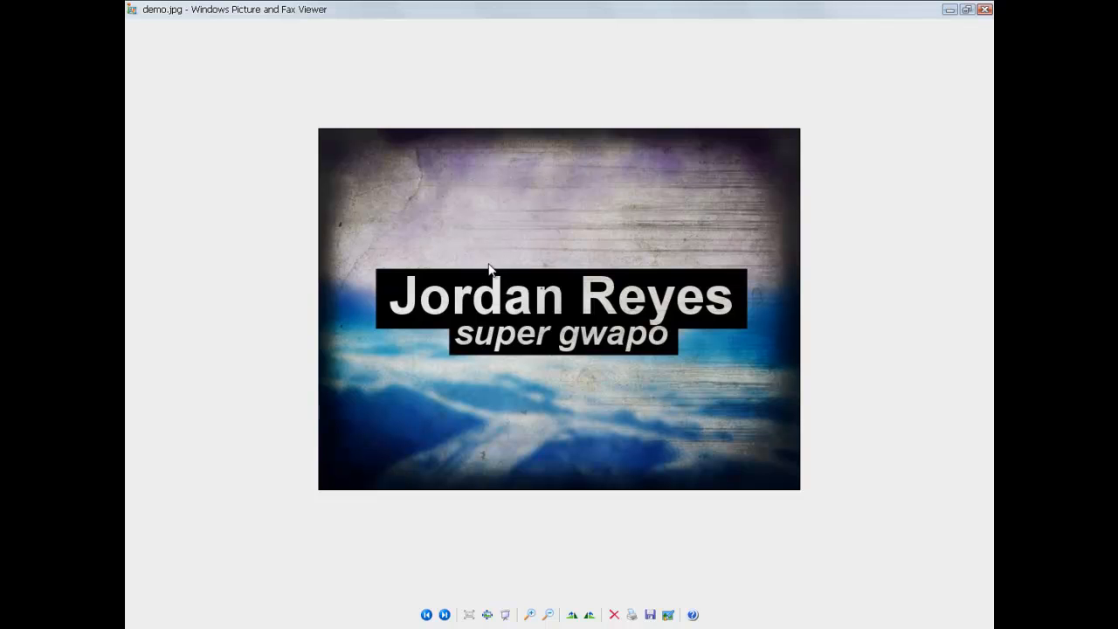
pyautogui.click(983, 10)
pyautogui.moveTo(602, 138); pyautogui.dragTo(616, 177)
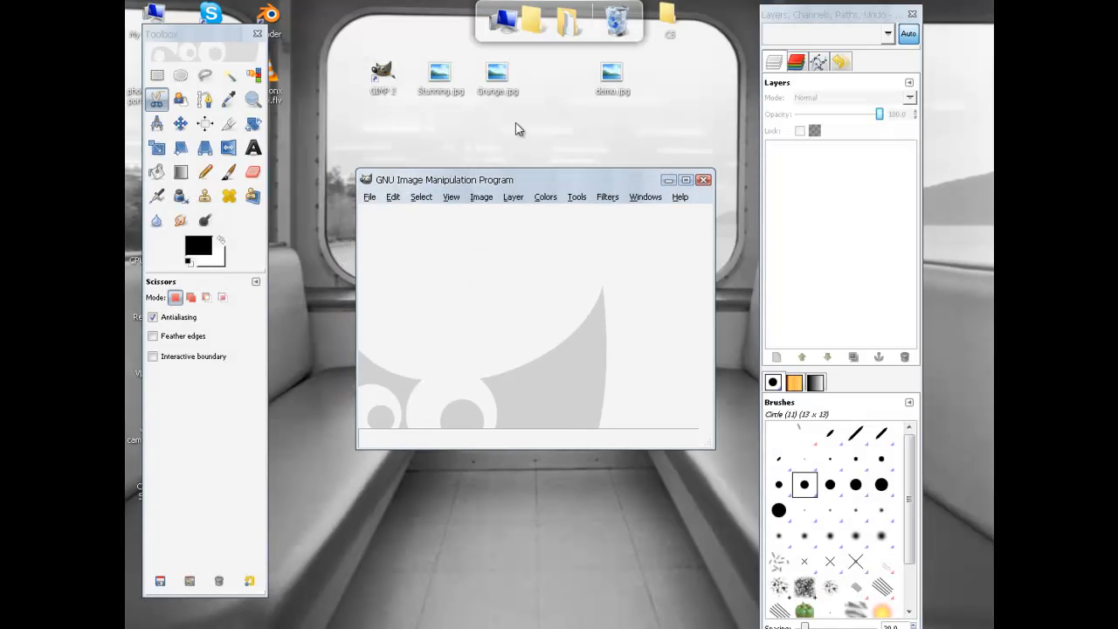
pyautogui.doubleClick(440, 77)
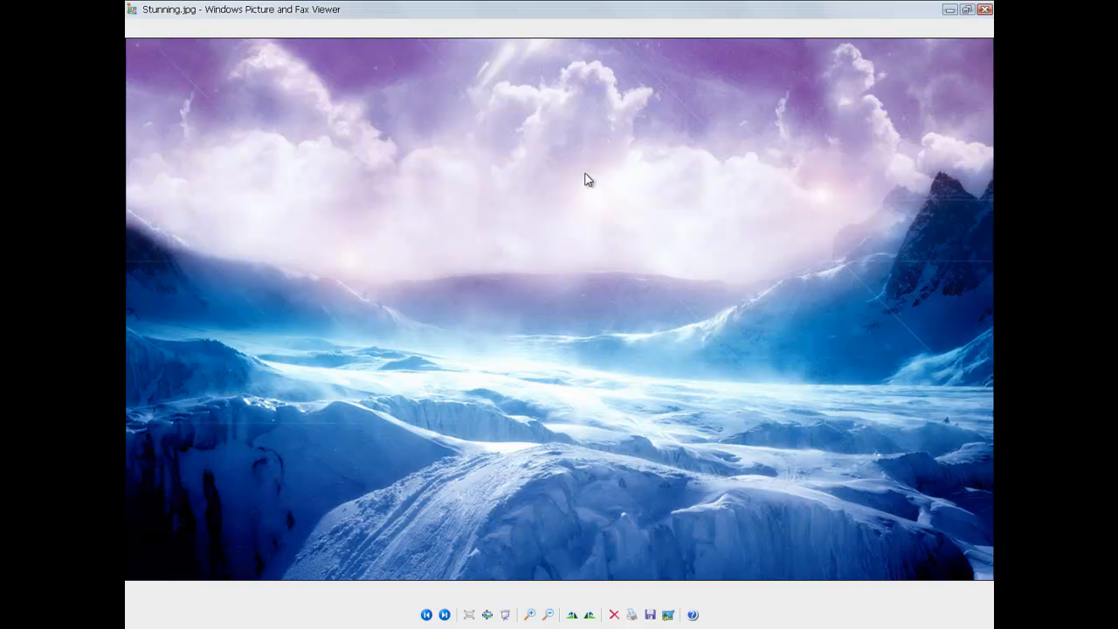
pyautogui.click(984, 8)
pyautogui.doubleClick(499, 83)
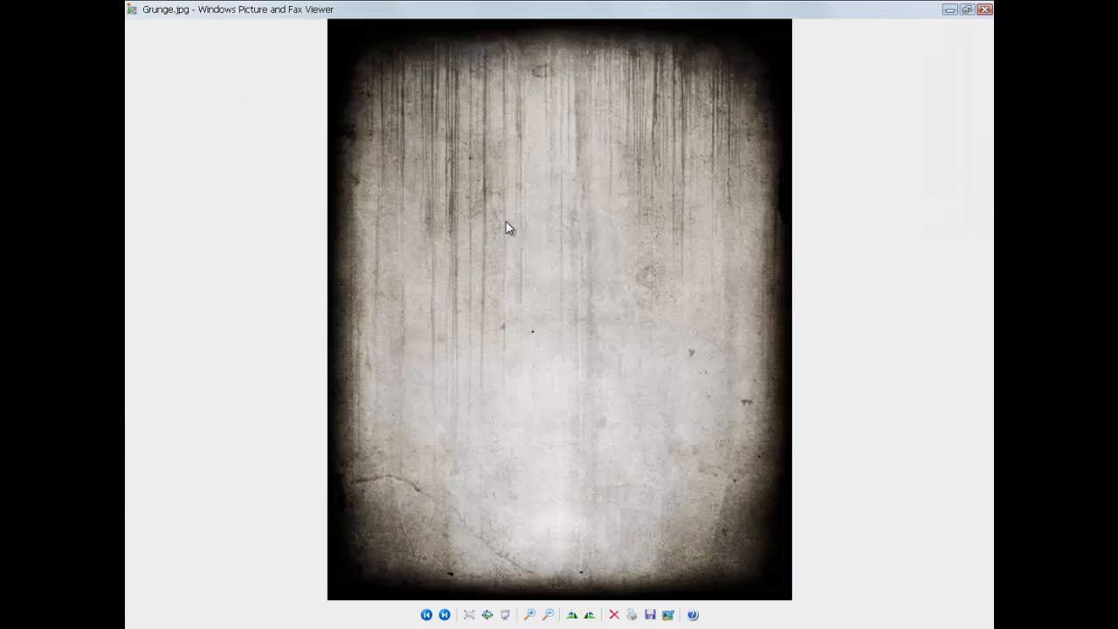
pyautogui.click(984, 9)
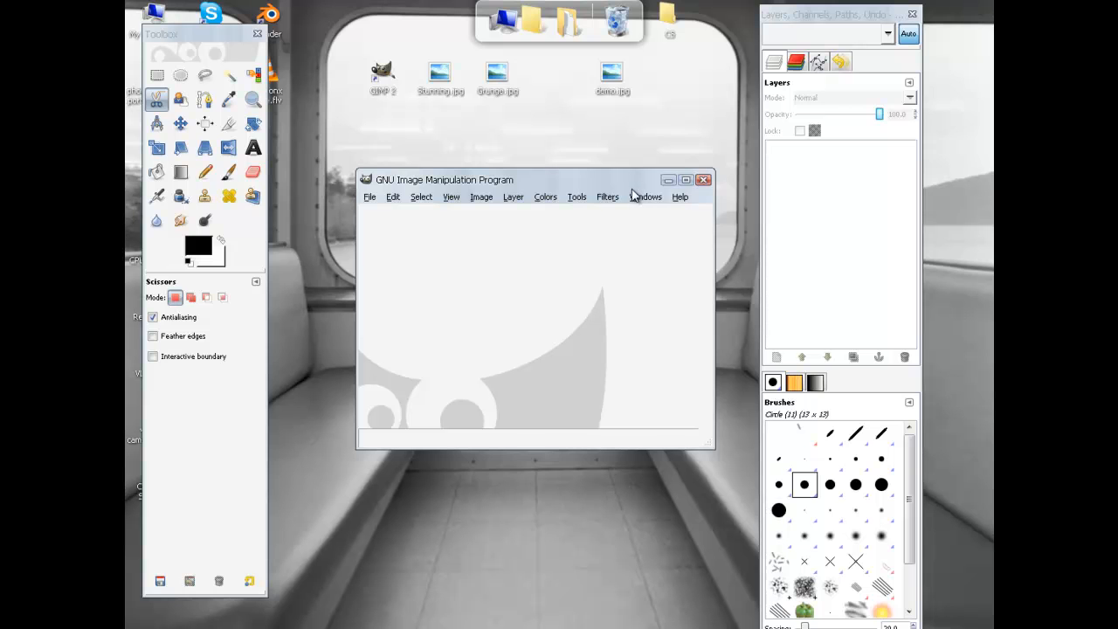
# Step: Create a new blank image from the 640x480 template
pyautogui.moveTo(438, 186); pyautogui.dragTo(407, 161)
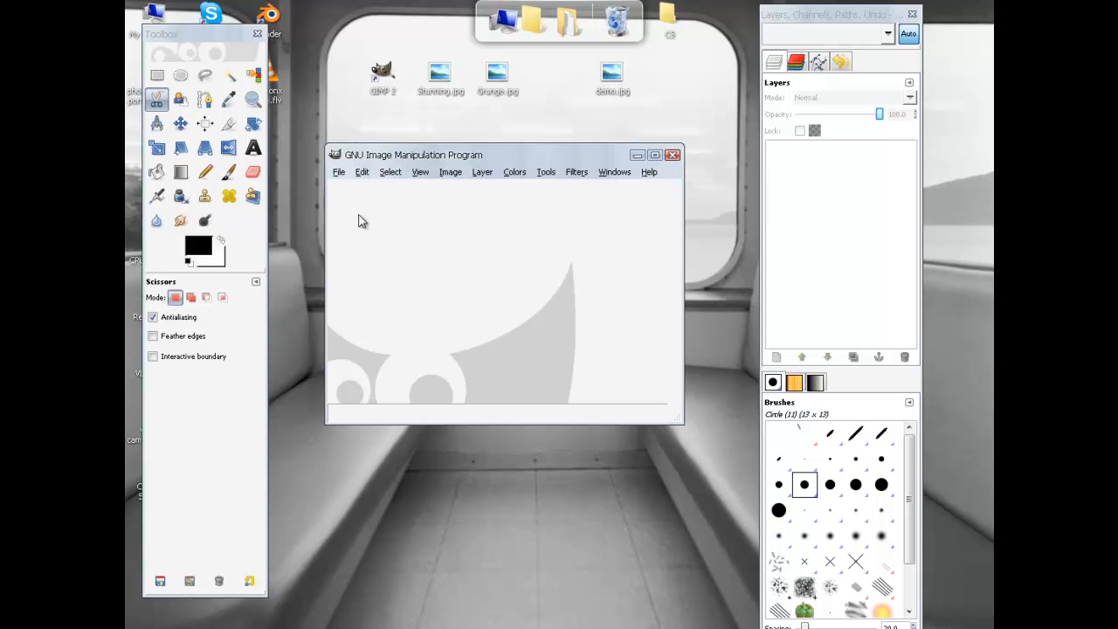
pyautogui.click(339, 173)
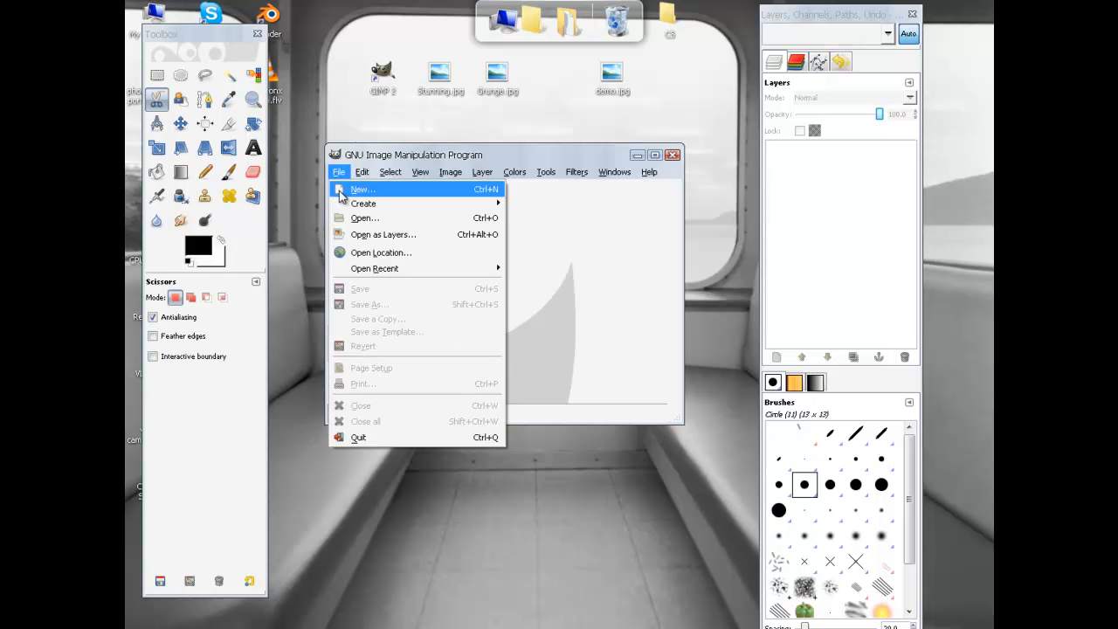
pyautogui.click(361, 191)
pyautogui.moveTo(451, 56); pyautogui.dragTo(429, 116)
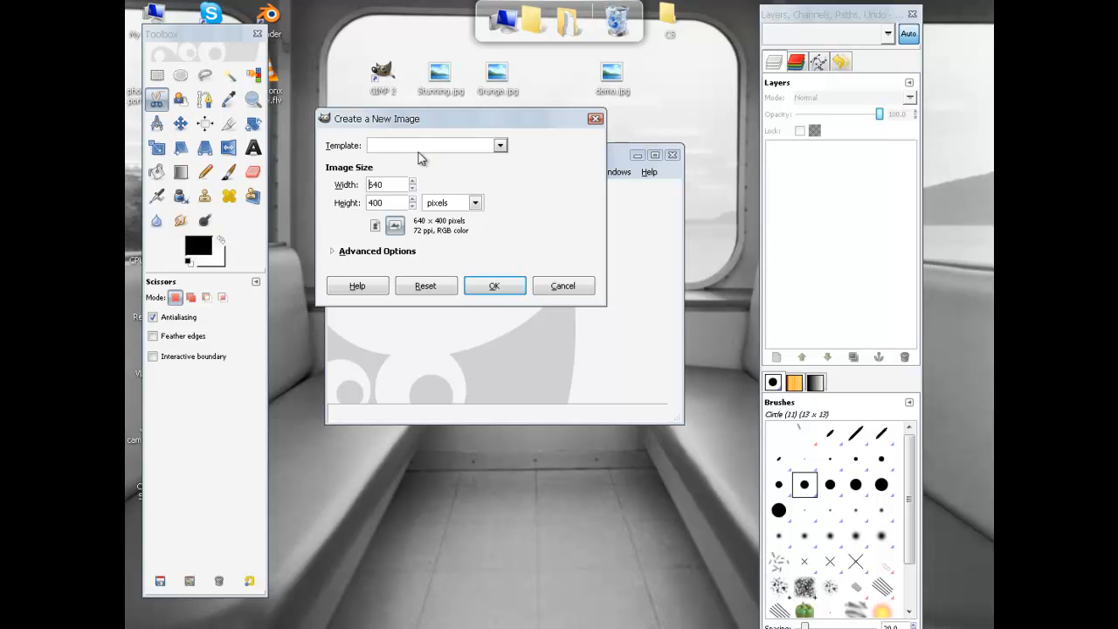
pyautogui.click(494, 146)
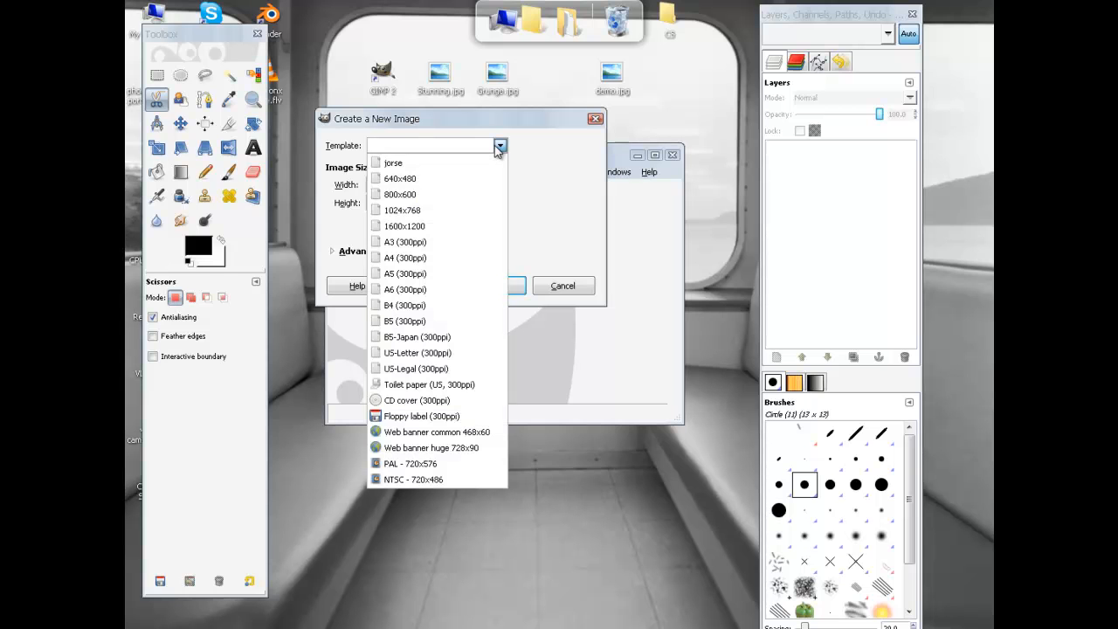
pyautogui.click(407, 179)
pyautogui.moveTo(437, 119); pyautogui.dragTo(436, 181)
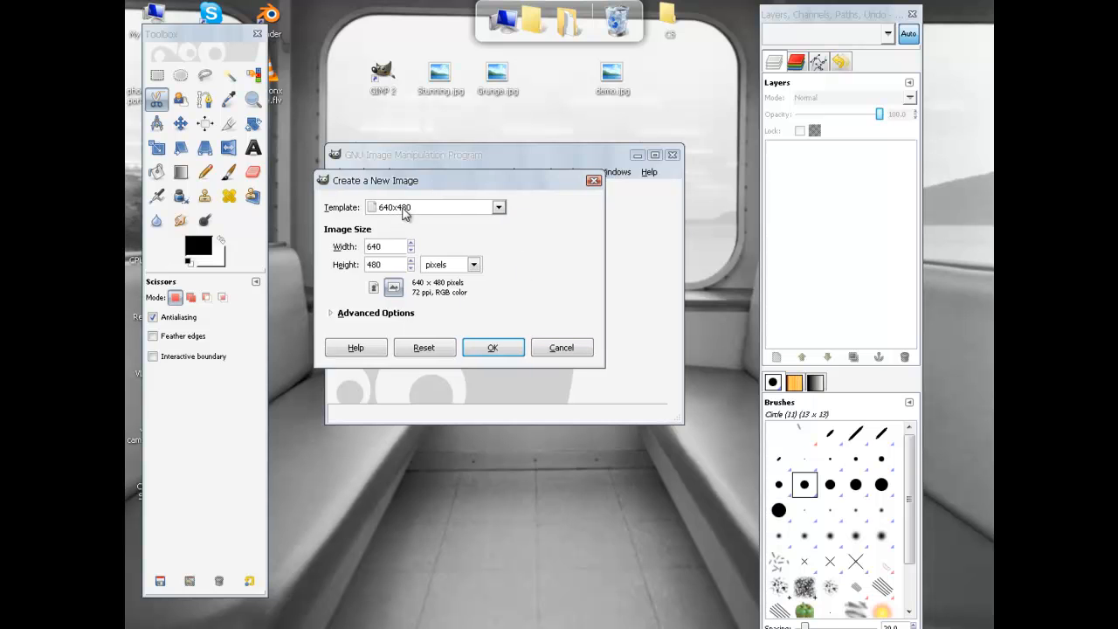
pyautogui.click(495, 349)
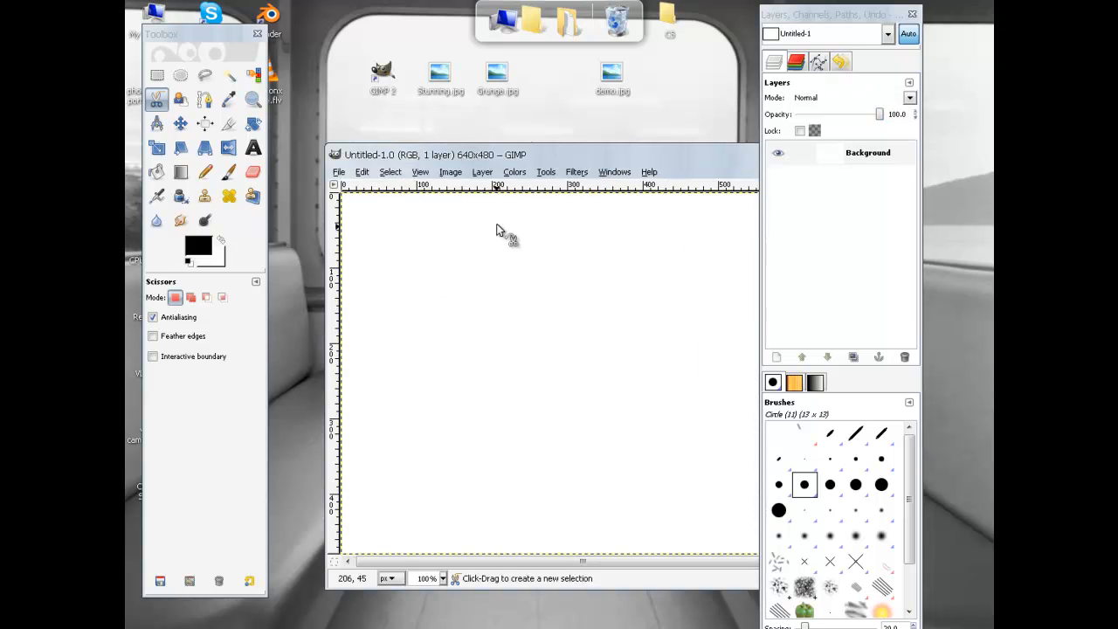
# Step: Maximize the new image window, select the Background layer, then restore the window size
pyautogui.moveTo(514, 166); pyautogui.dragTo(442, 75)
pyautogui.doubleClick(402, 75)
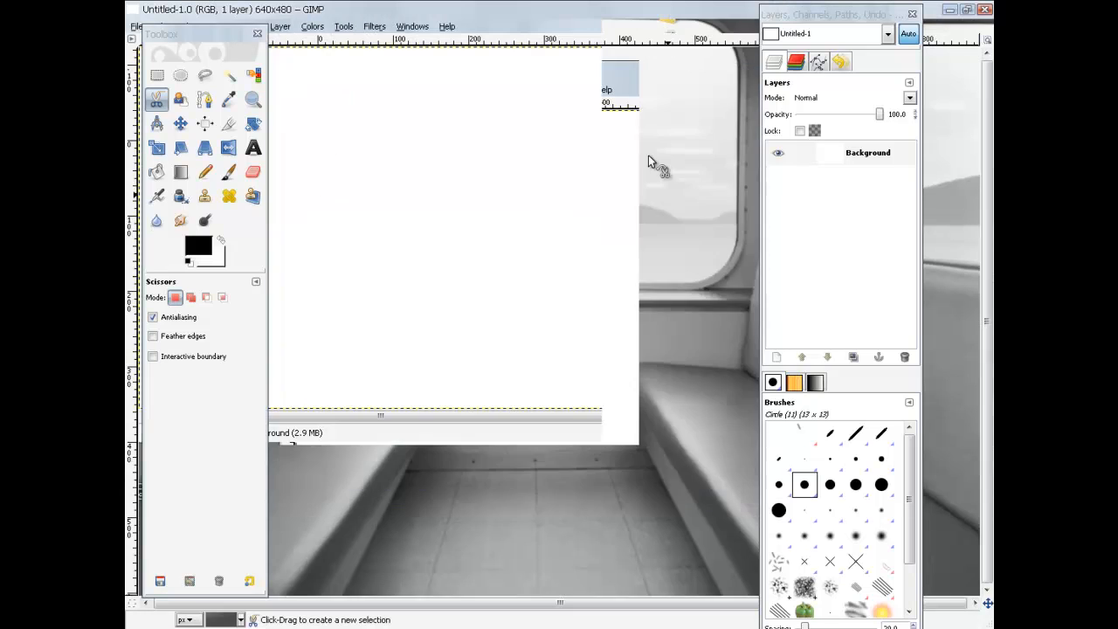
pyautogui.click(869, 153)
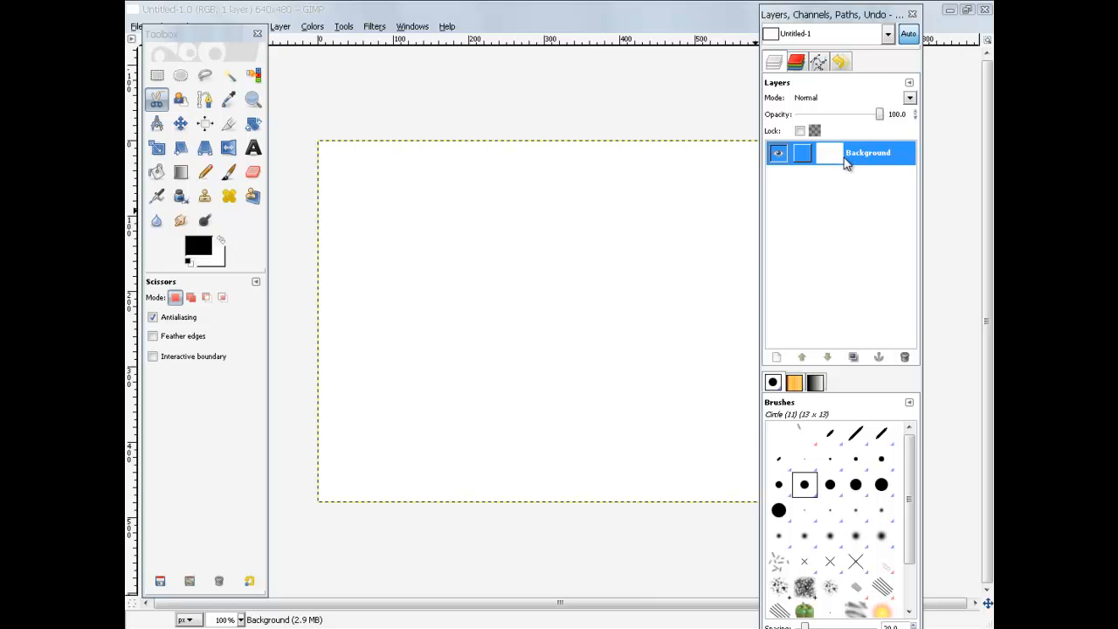
pyautogui.doubleClick(456, 12)
pyautogui.moveTo(516, 78); pyautogui.dragTo(508, 109)
pyautogui.click(282, 122)
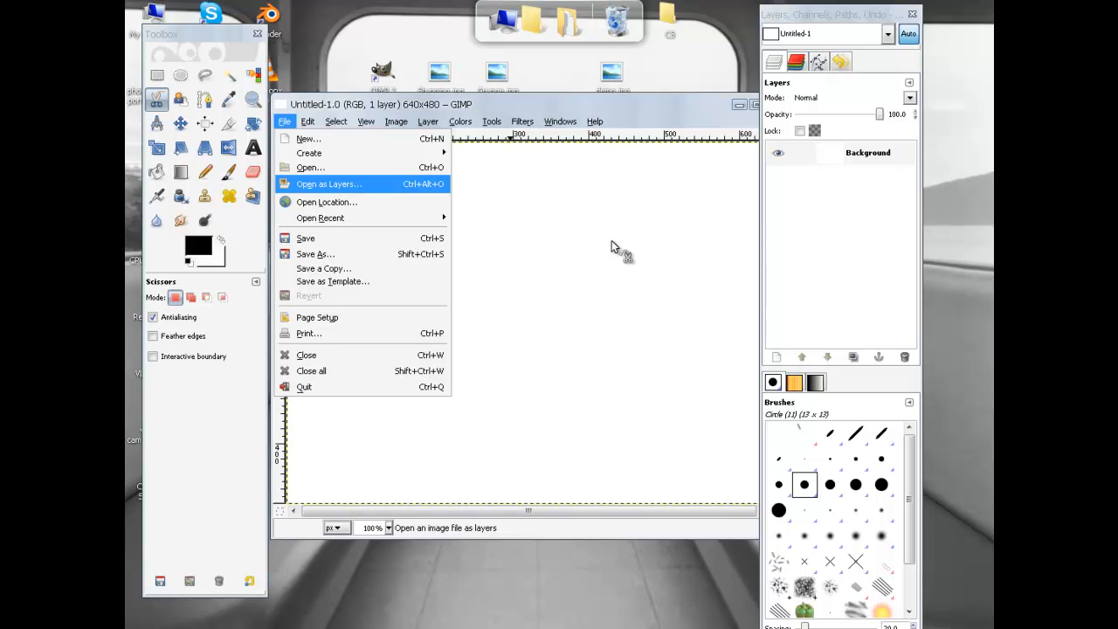
# Step: Open Stunning.jpg from the Desktop as a new layer
pyautogui.press('Return')
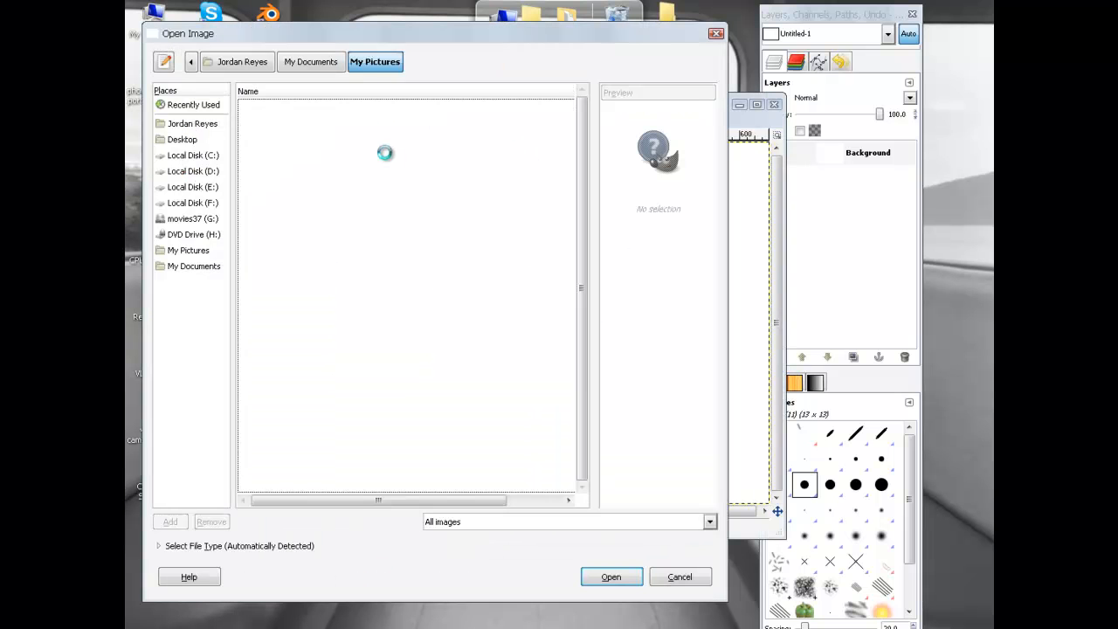
pyautogui.moveTo(363, 37); pyautogui.dragTo(388, 47)
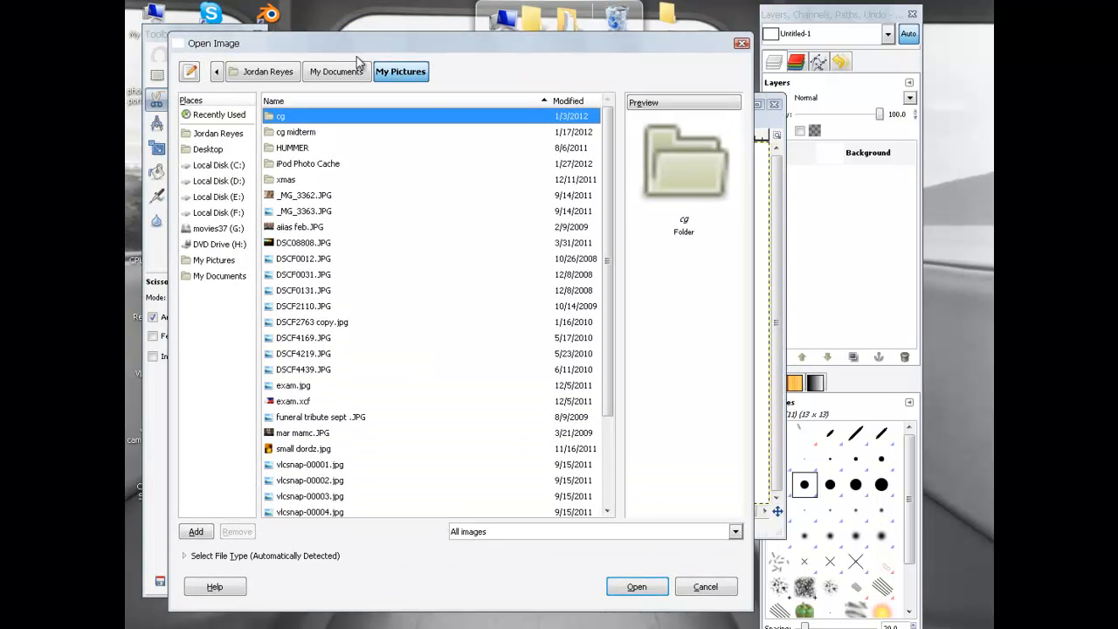
pyautogui.click(218, 150)
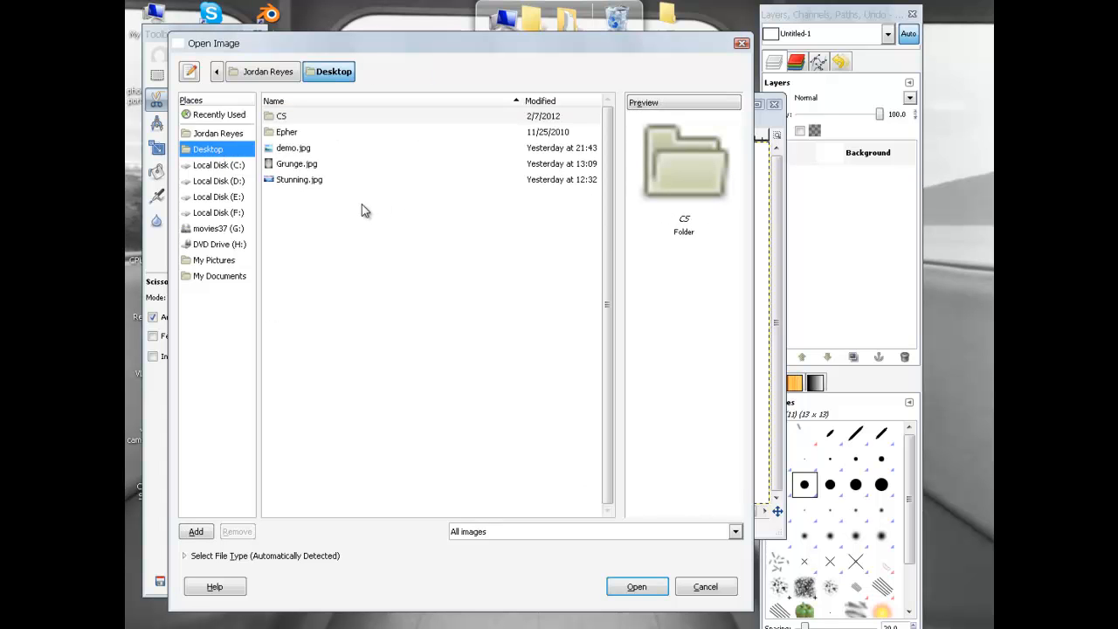
pyautogui.click(297, 180)
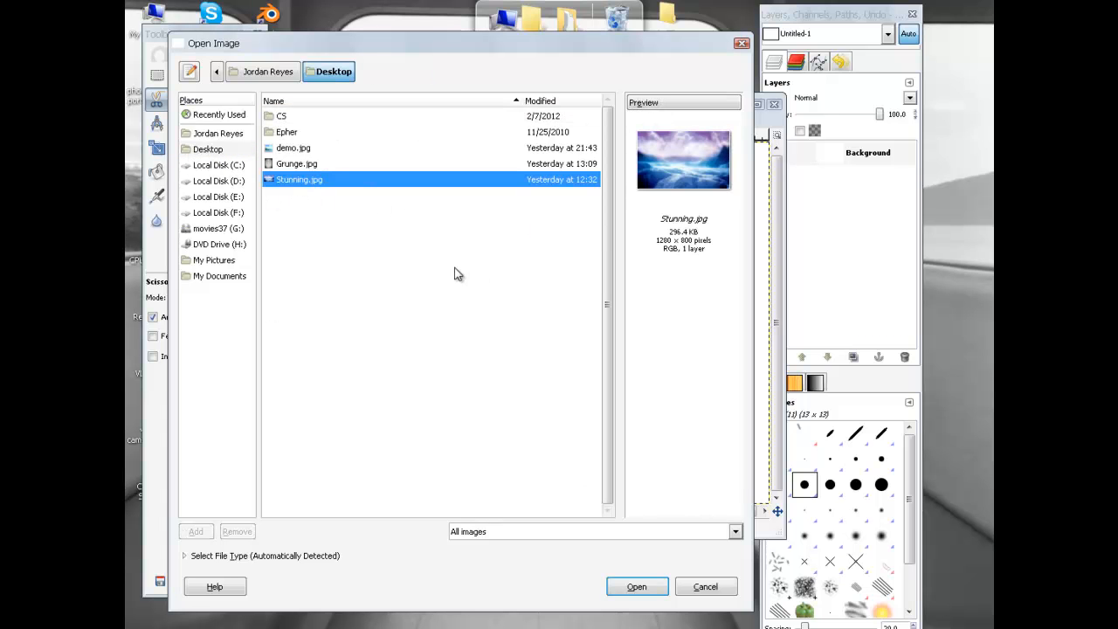
pyautogui.click(634, 588)
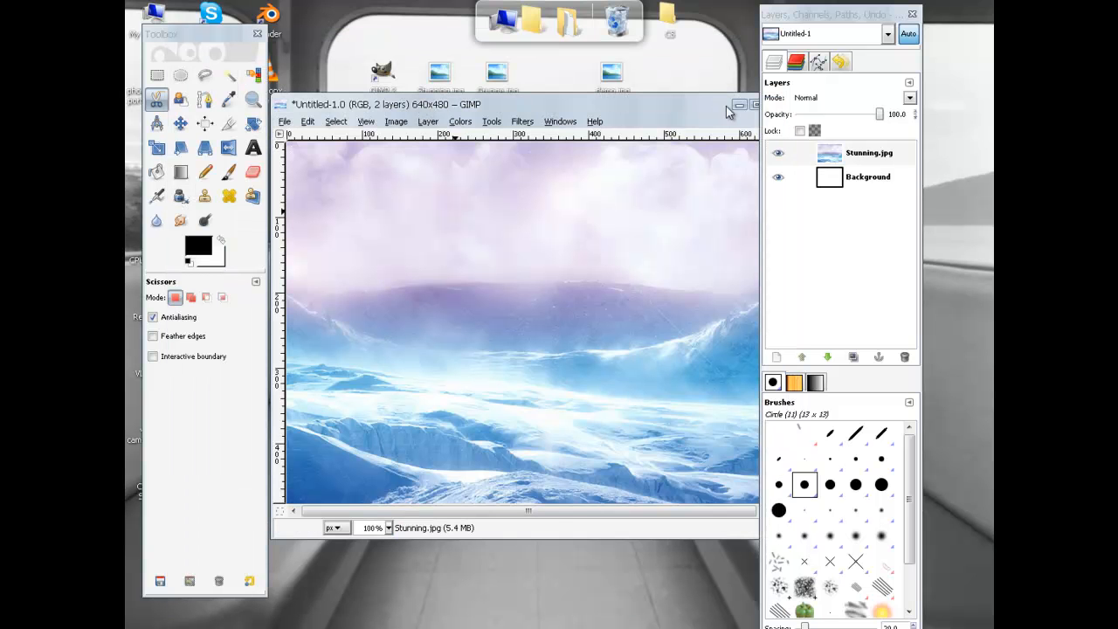
# Step: Maximize the image window and zoom the canvas to 1:2 (50%)
pyautogui.moveTo(801, 21); pyautogui.dragTo(859, 13)
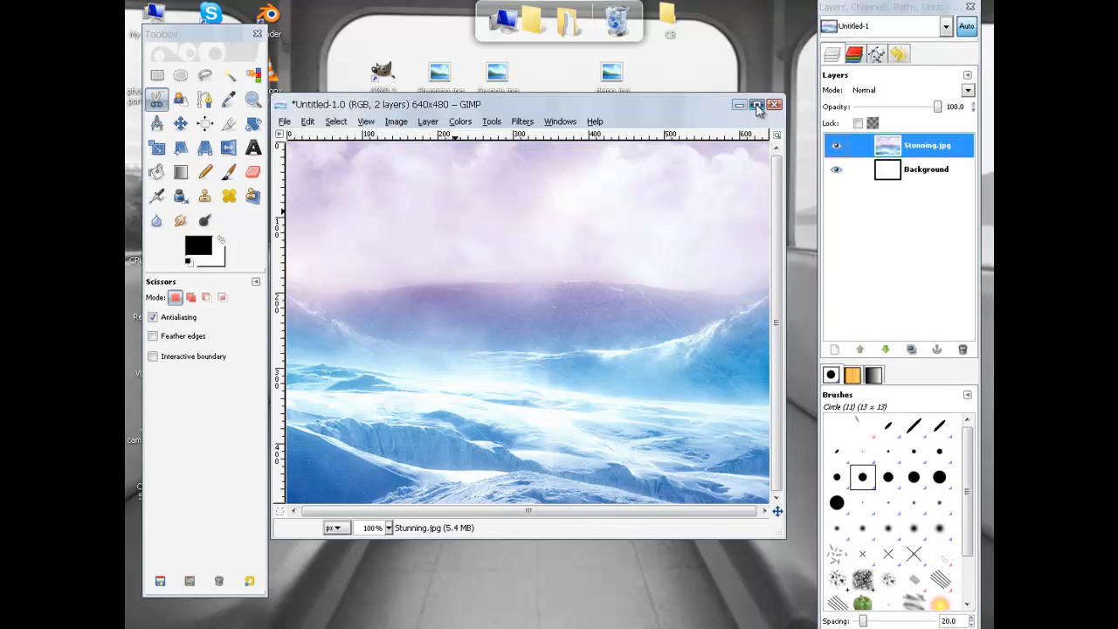
pyautogui.click(757, 105)
pyautogui.moveTo(198, 37); pyautogui.dragTo(196, 118)
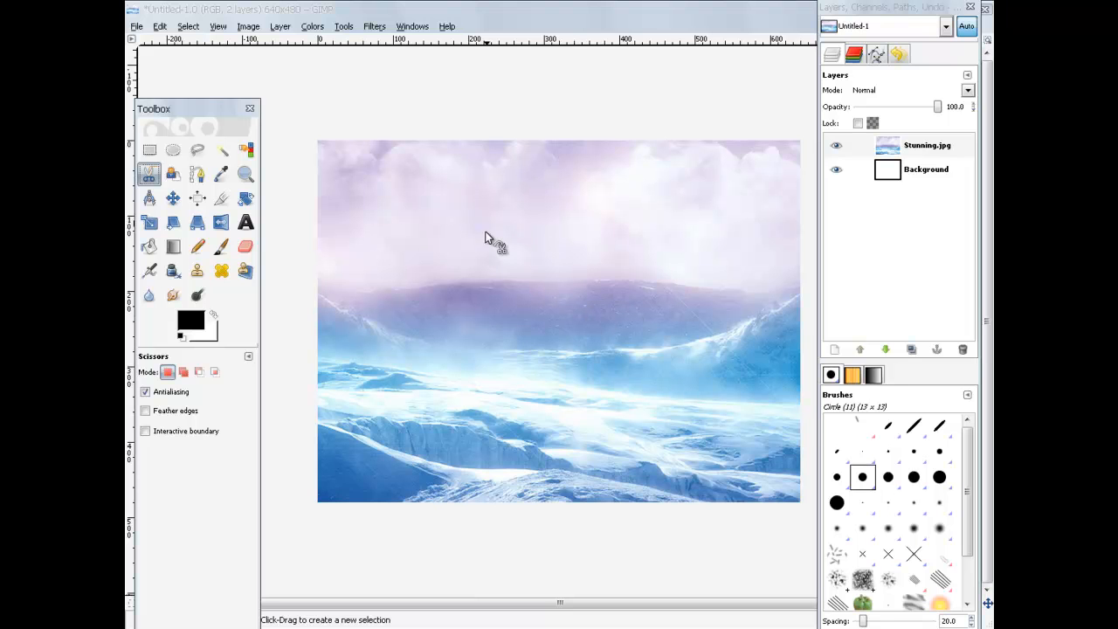
pyautogui.click(218, 28)
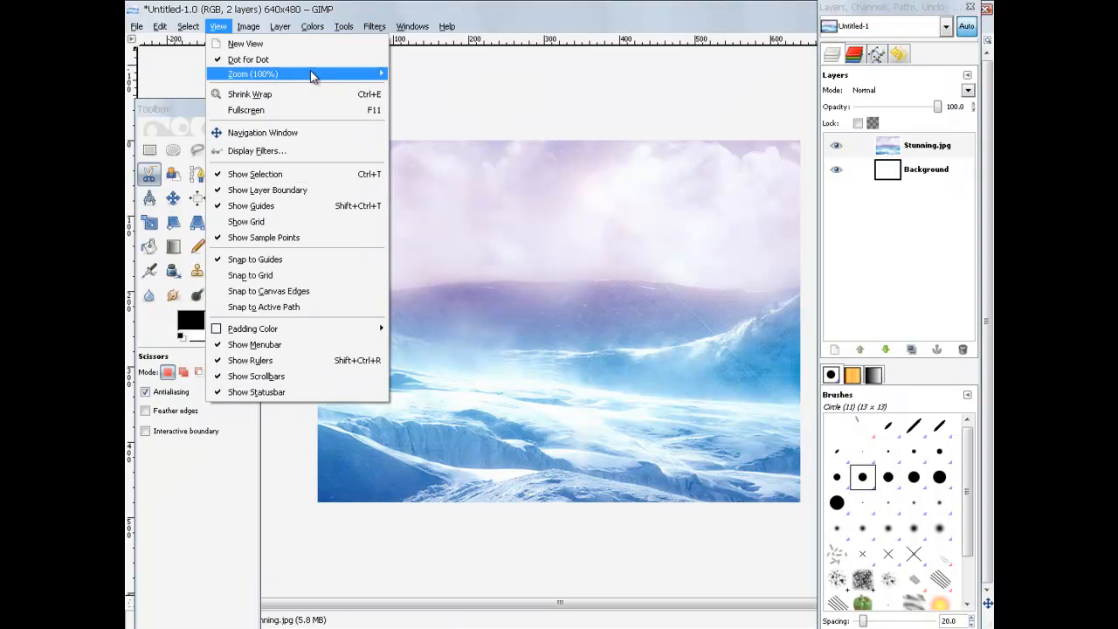
pyautogui.moveTo(344, 80)
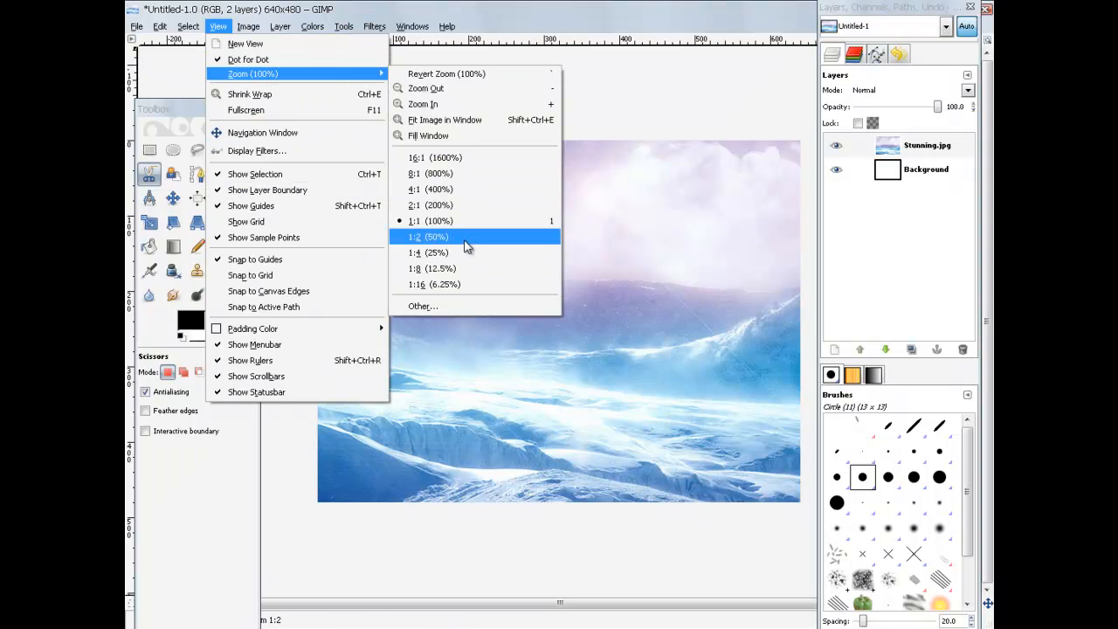
pyautogui.click(464, 238)
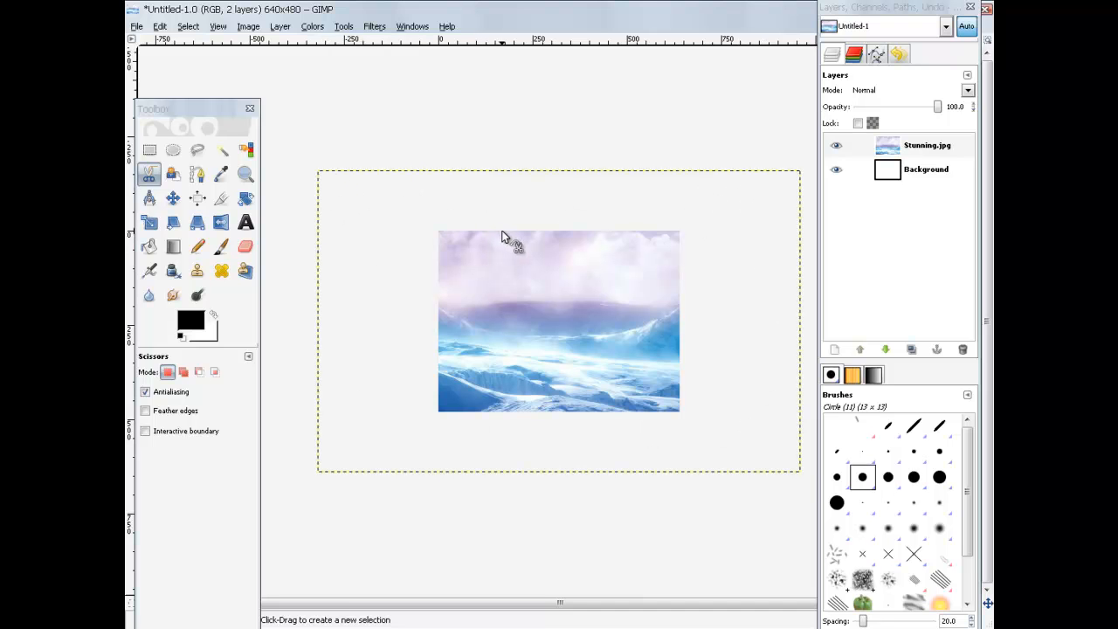
# Step: Scale the Stunning.jpg layer down proportionally with the chain linked
pyautogui.click(150, 224)
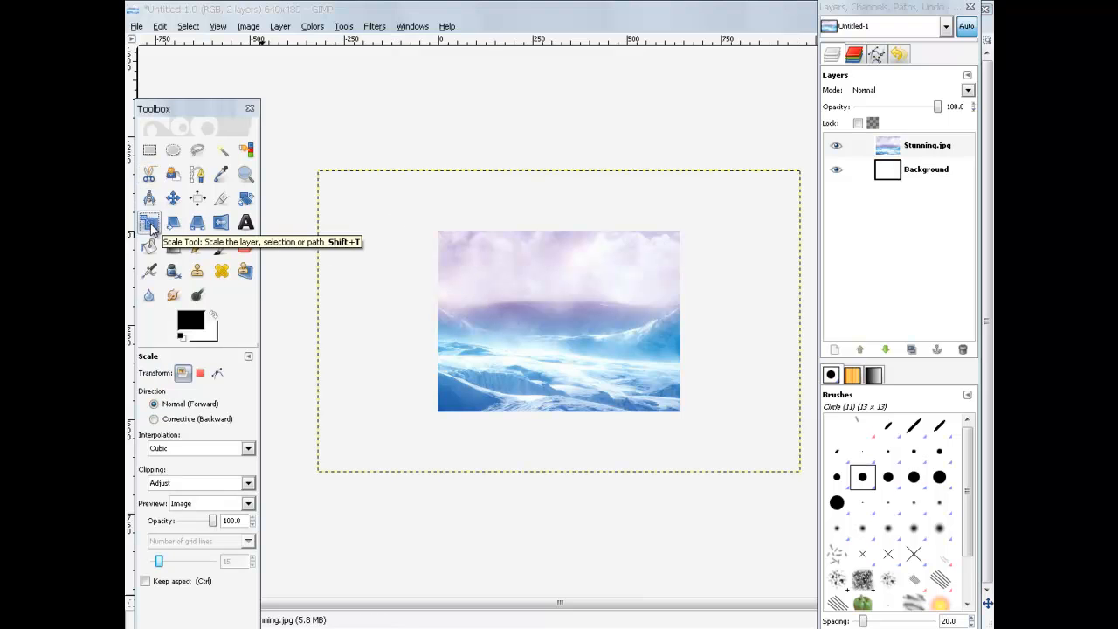
pyautogui.click(547, 265)
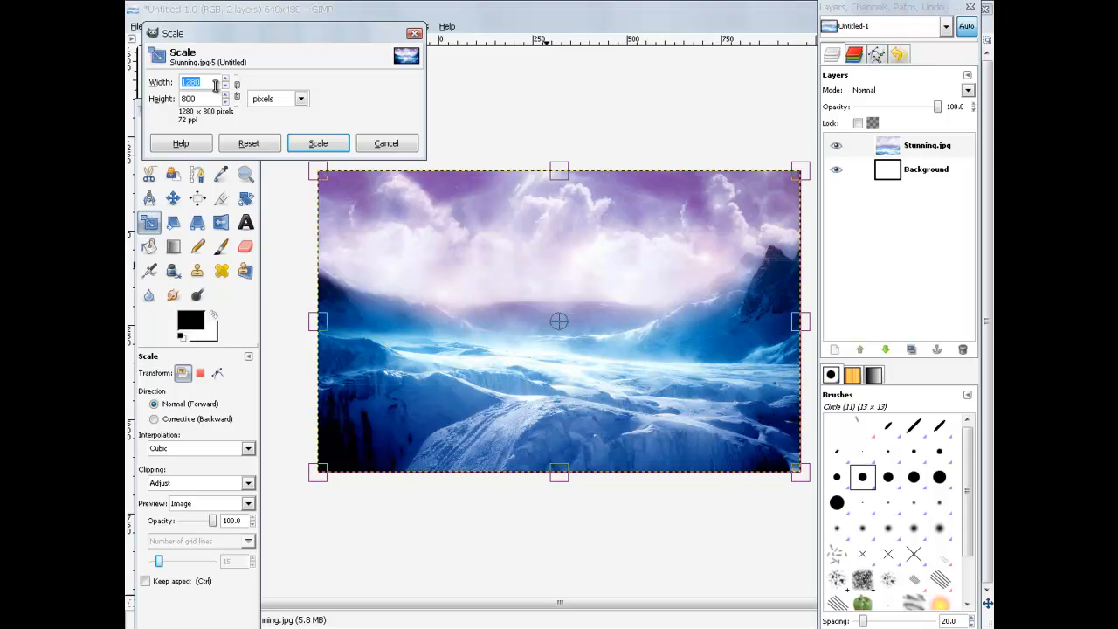
pyautogui.moveTo(268, 34); pyautogui.dragTo(404, 123)
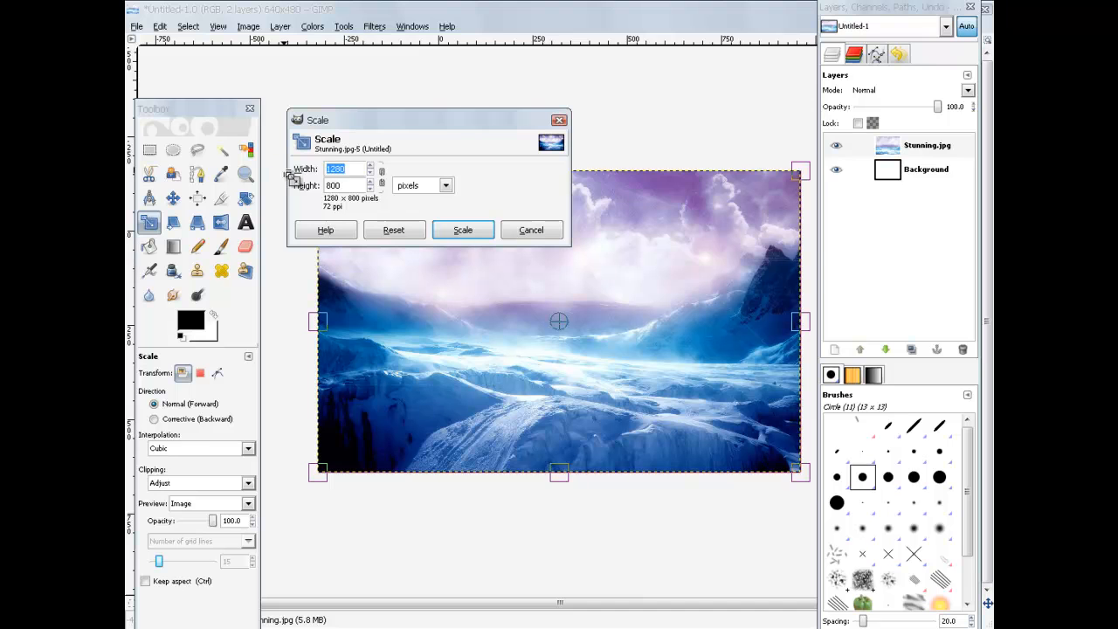
pyautogui.moveTo(458, 121); pyautogui.dragTo(378, 29)
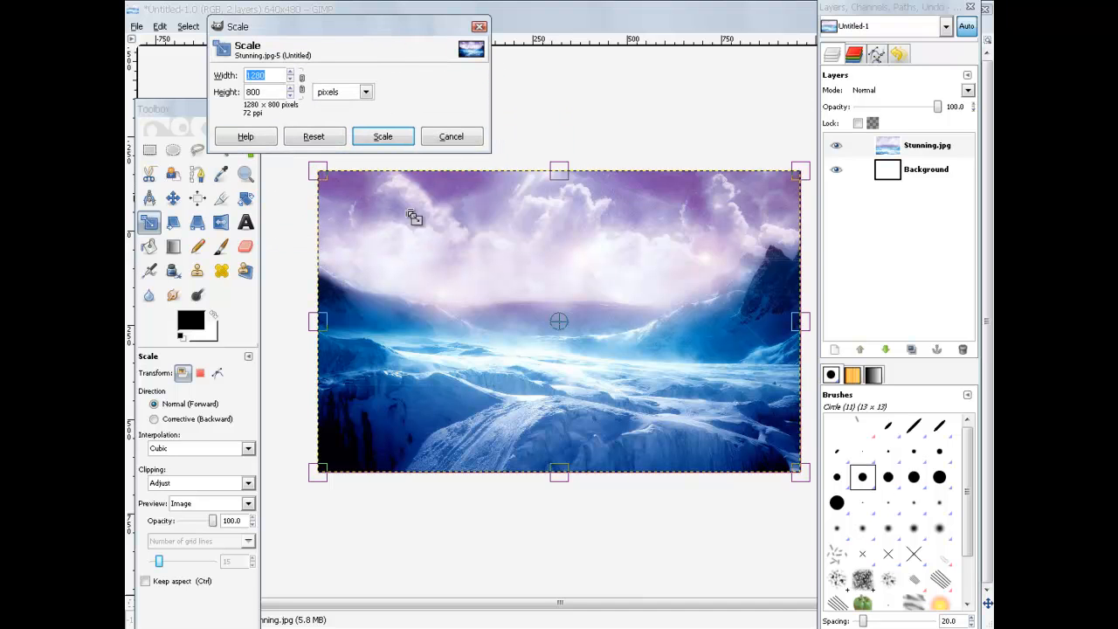
pyautogui.click(302, 87)
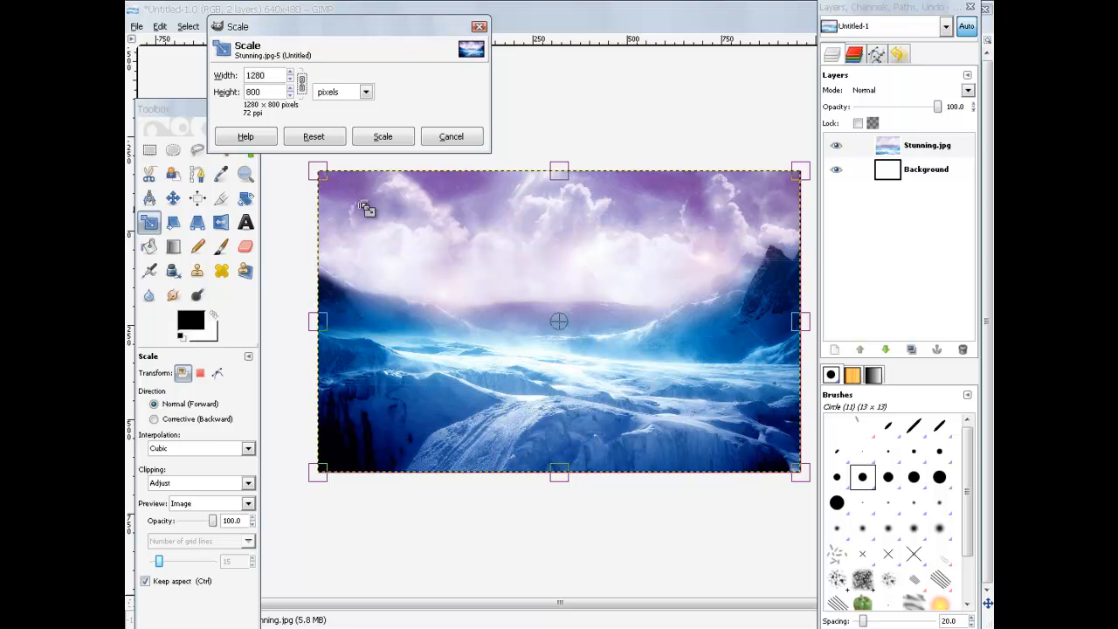
pyautogui.moveTo(323, 171); pyautogui.dragTo(477, 299)
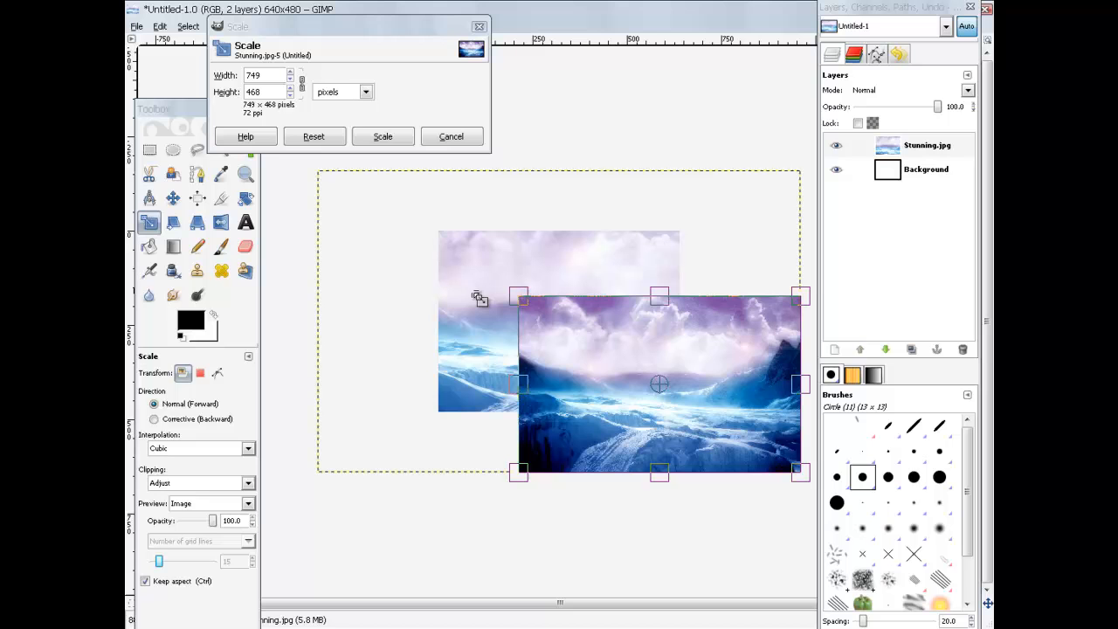
pyautogui.click(385, 138)
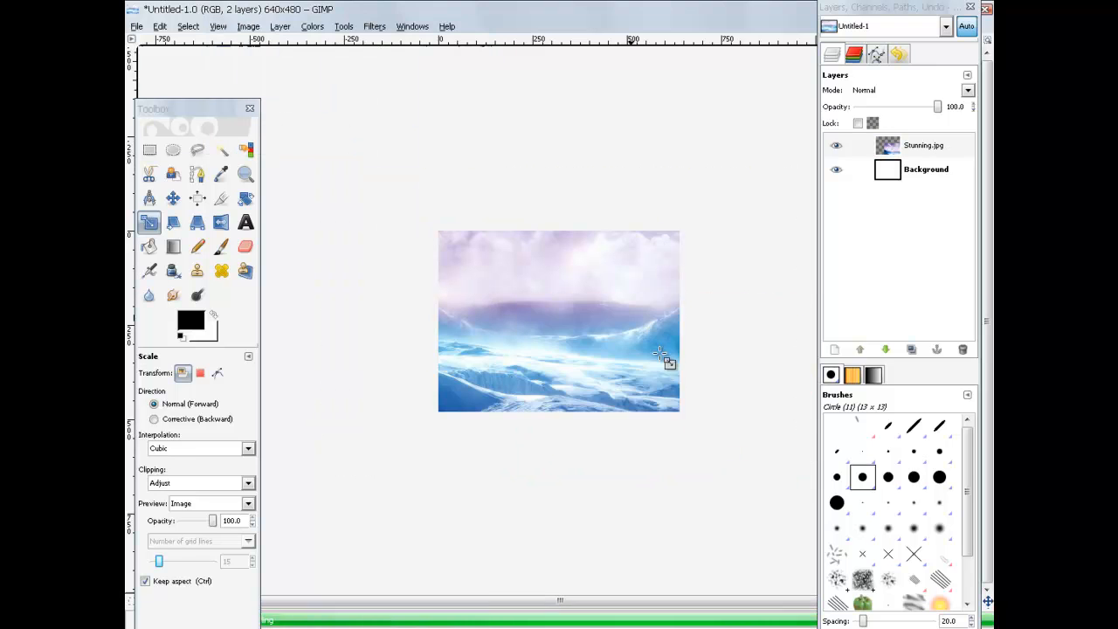
# Step: Move the sky layer onto the canvas and enlarge it slightly to 778×486
pyautogui.click(173, 198)
pyautogui.moveTo(690, 357); pyautogui.dragTo(601, 297)
pyautogui.moveTo(517, 308)
pyautogui.mouseDown()
pyautogui.moveTo(520, 273)
pyautogui.moveTo(513, 310)
pyautogui.mouseUp()
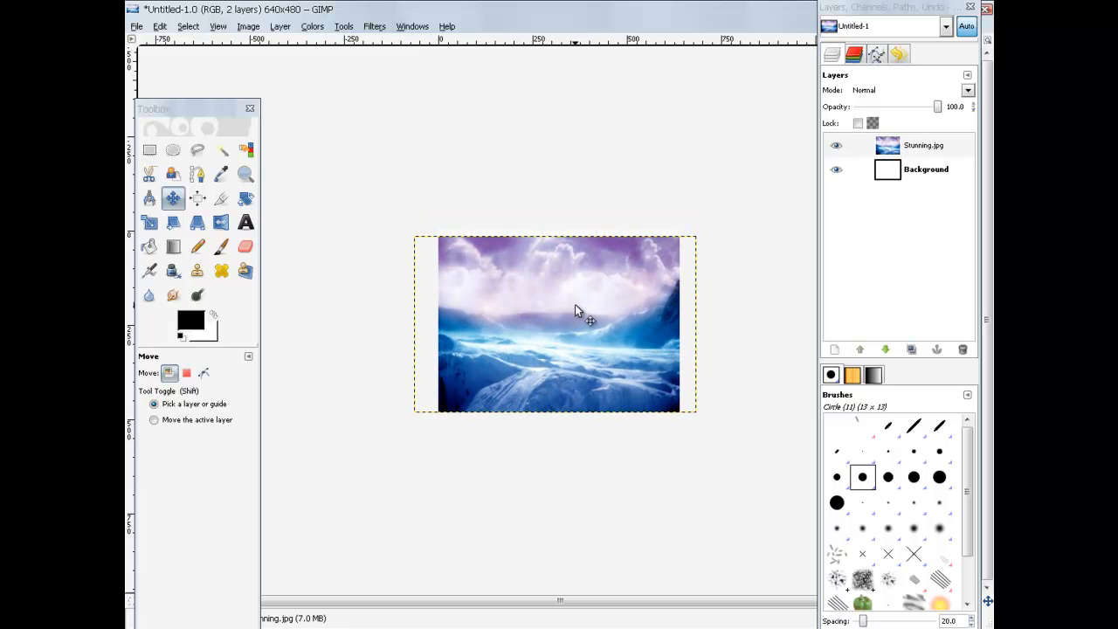
pyautogui.click(150, 223)
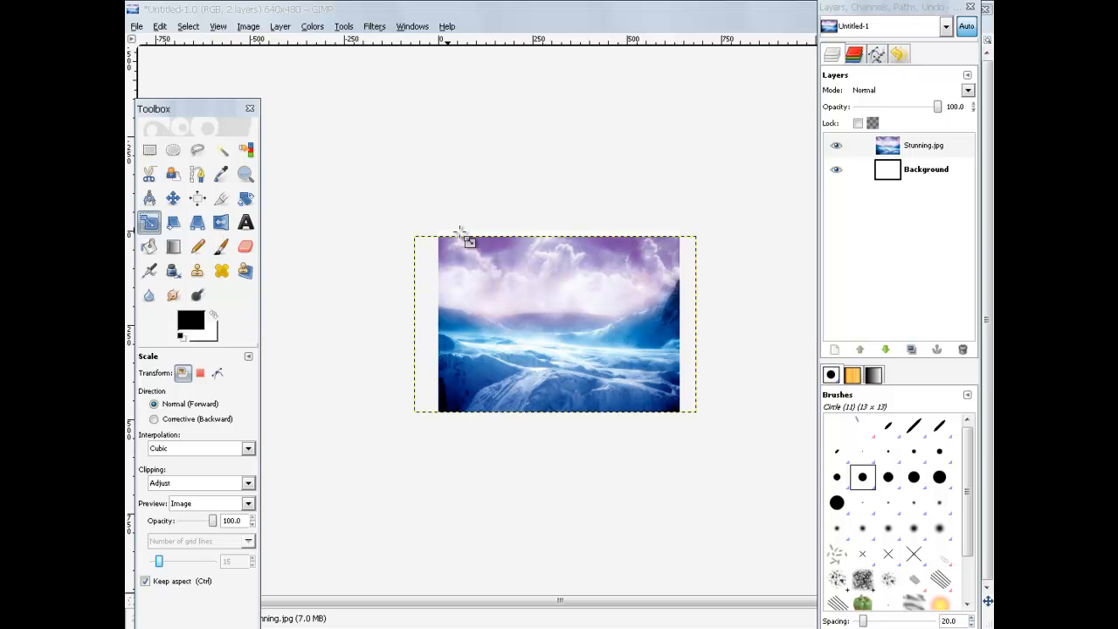
pyautogui.click(514, 323)
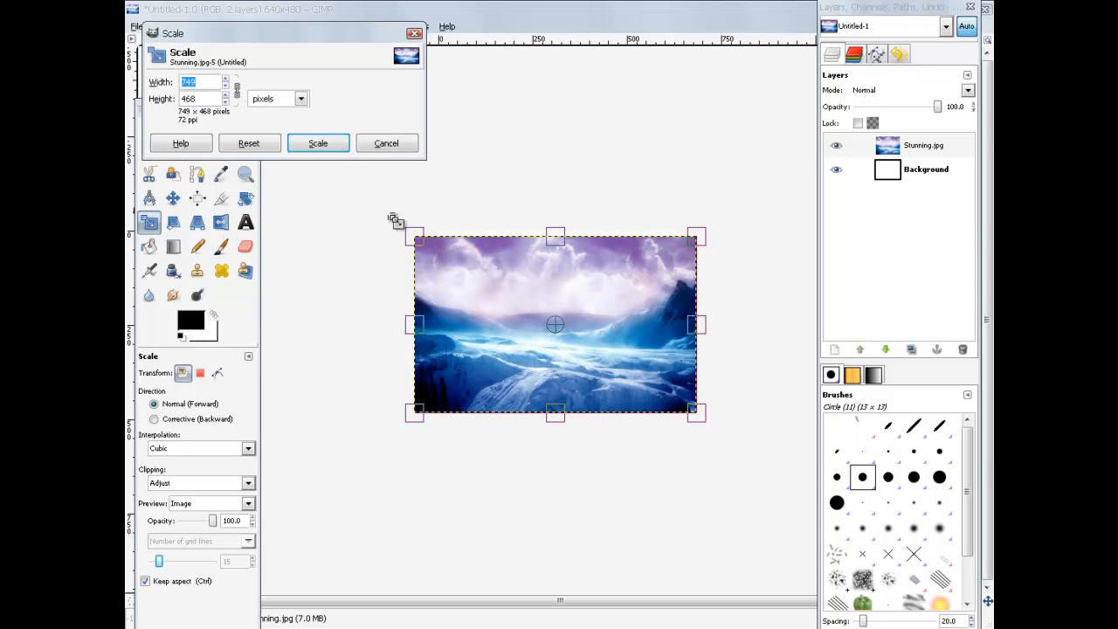
pyautogui.moveTo(415, 237); pyautogui.dragTo(403, 228)
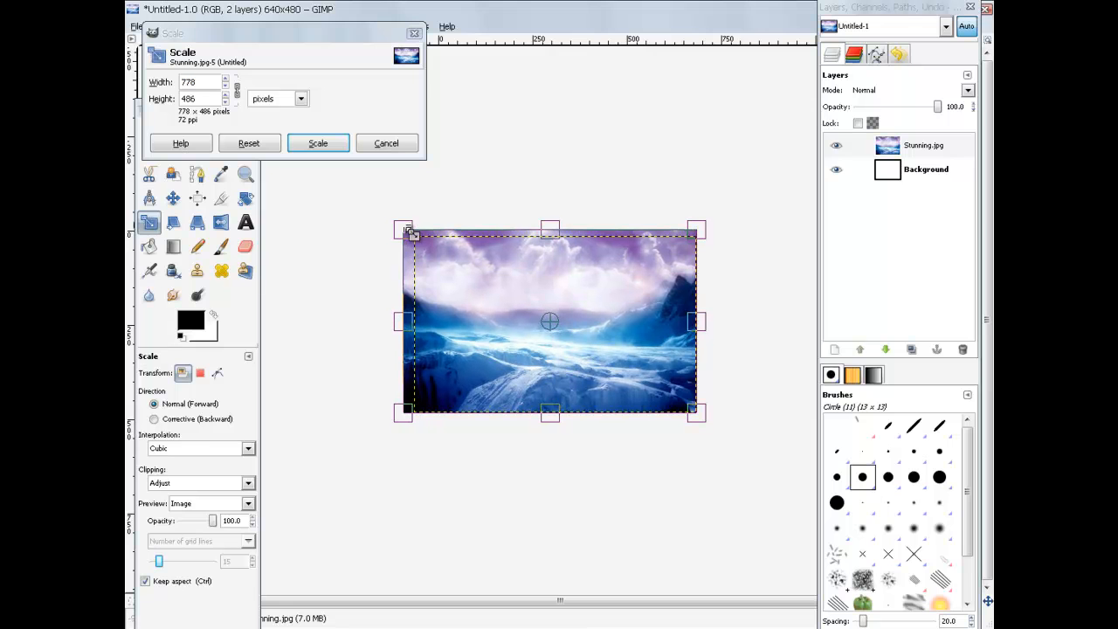
pyautogui.click(319, 144)
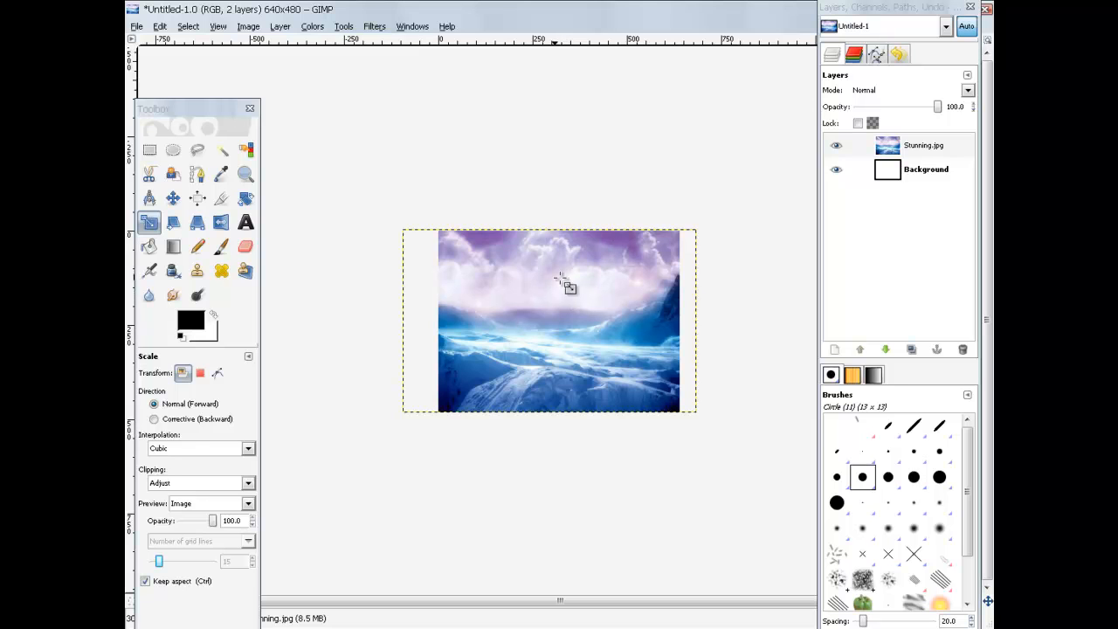
# Step: Select the white Background layer and delete it with the trash button
pyautogui.click(172, 199)
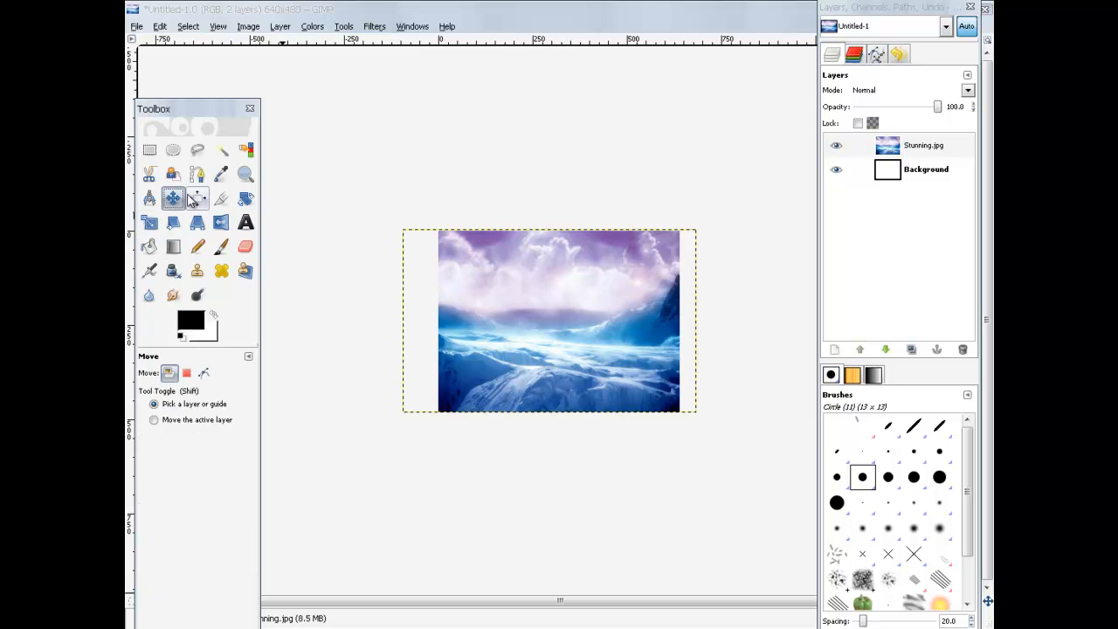
pyautogui.click(931, 148)
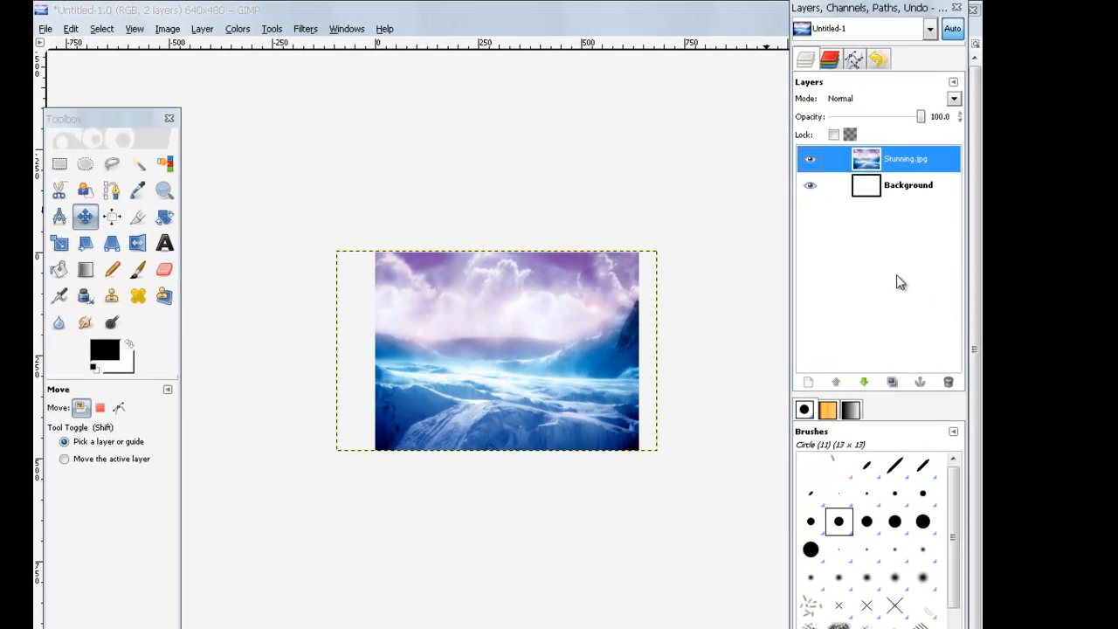
pyautogui.click(917, 190)
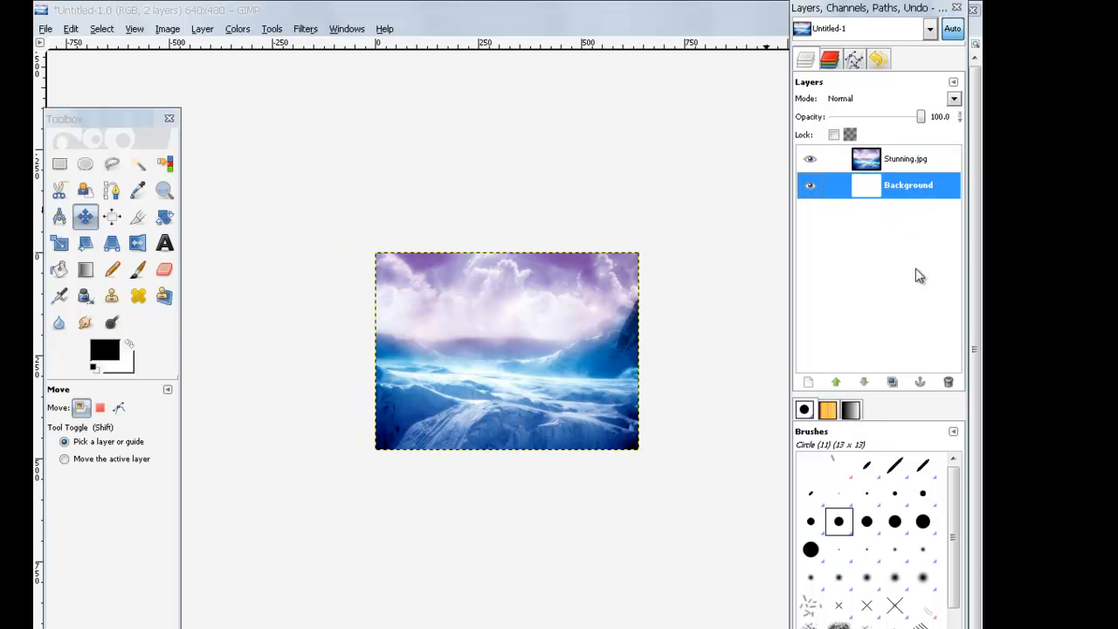
pyautogui.click(950, 384)
pyautogui.click(882, 166)
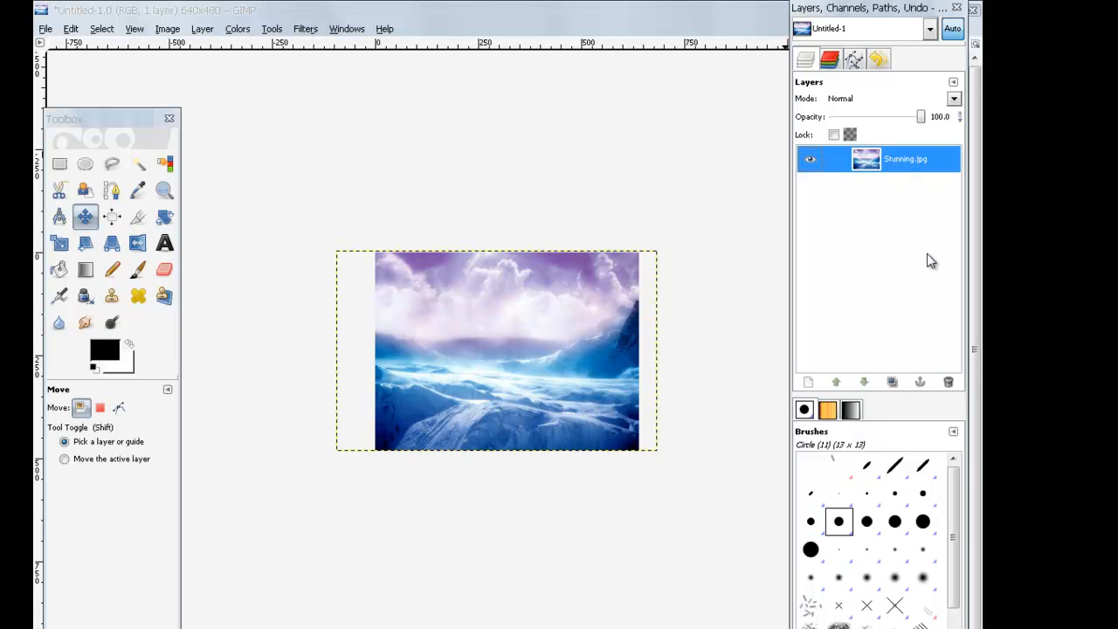
pyautogui.click(306, 29)
# Step: Apply Gaussian Blur with a horizontal radius of 15 to the Stunning.jpg layer
pyautogui.moveTo(333, 106)
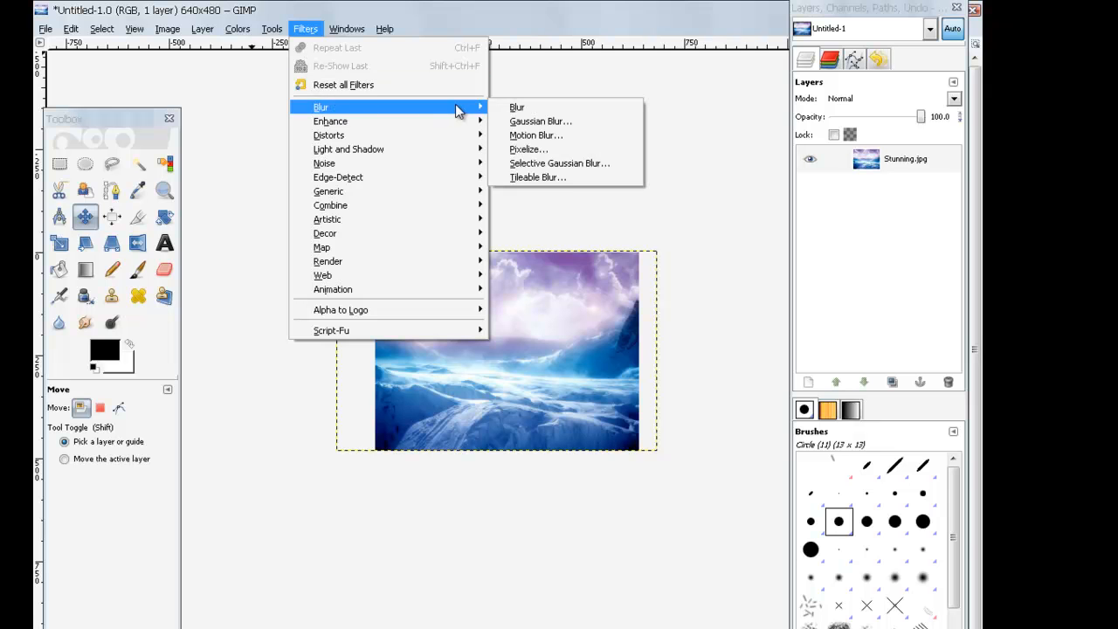
pyautogui.click(563, 129)
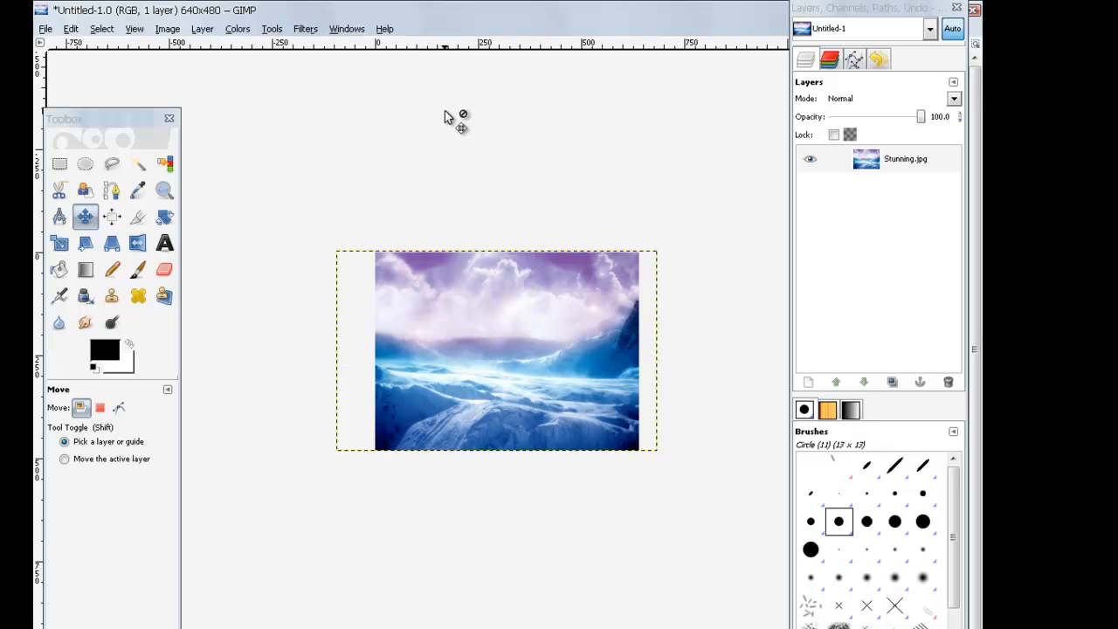
pyautogui.moveTo(219, 43); pyautogui.dragTo(329, 52)
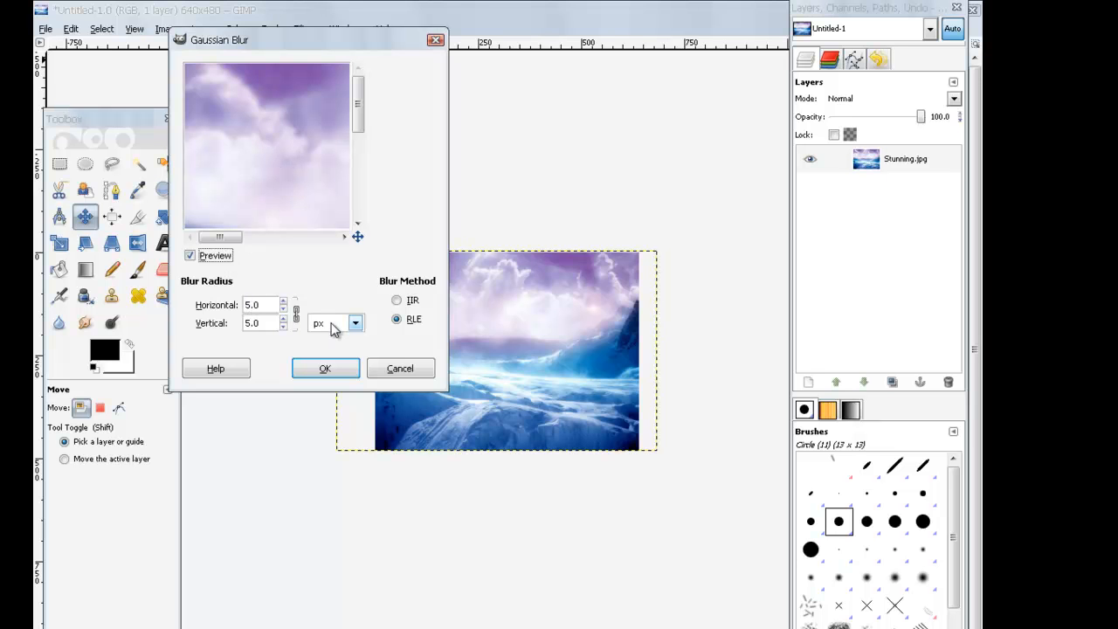
pyautogui.doubleClick(252, 305)
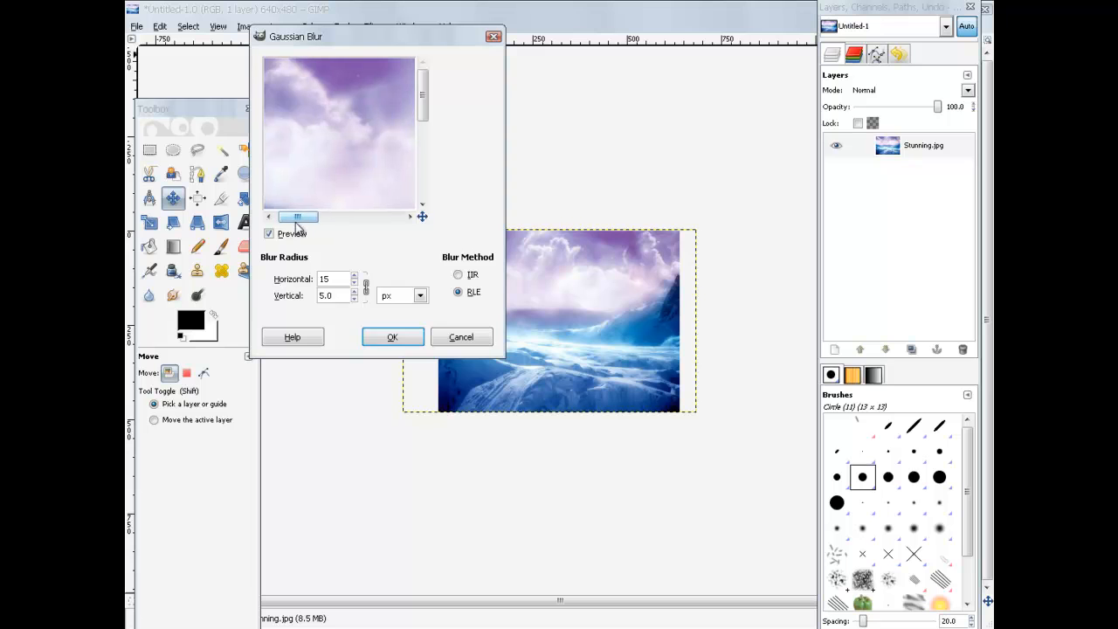
pyautogui.click(392, 336)
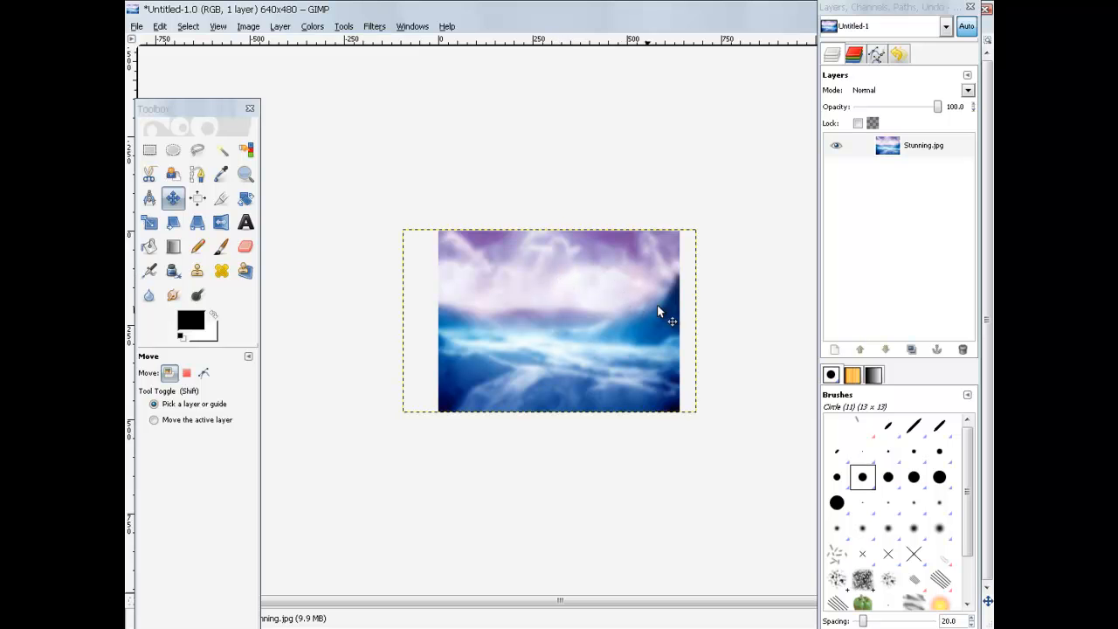
pyautogui.click(876, 193)
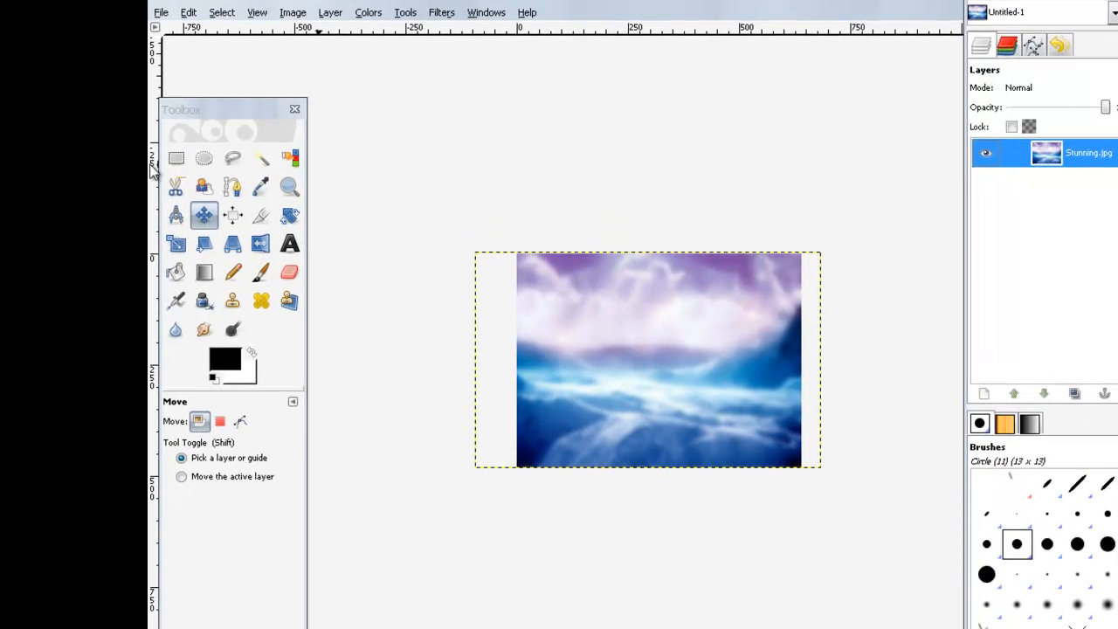
# Step: Add a text layer with the person's name near the centre of the sky image
pyautogui.click(275, 237)
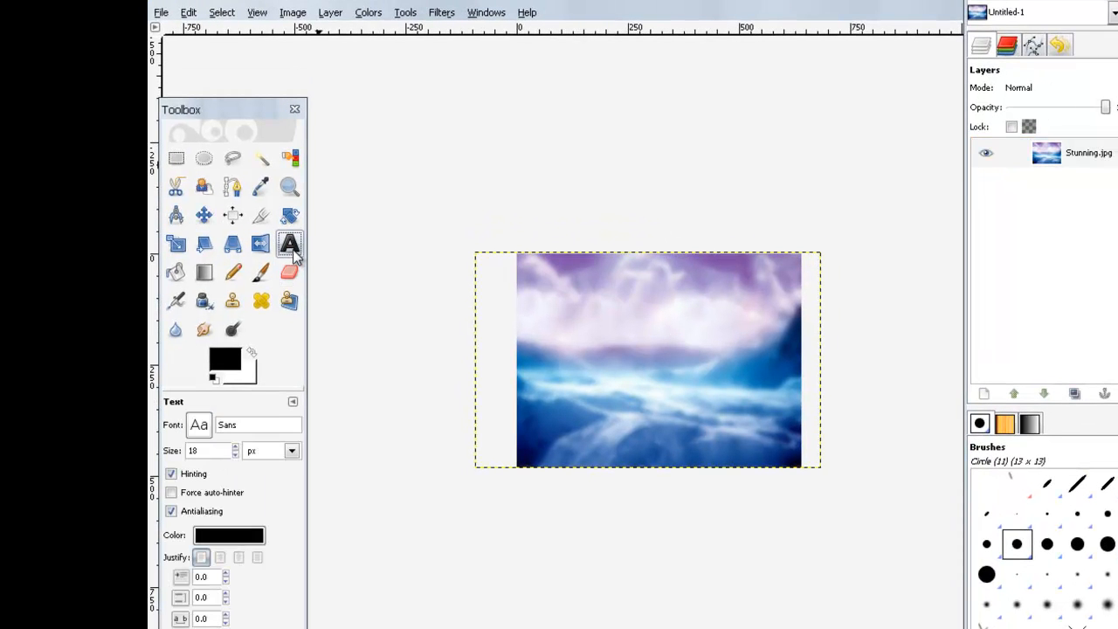
pyautogui.click(635, 349)
pyautogui.press('Tab')
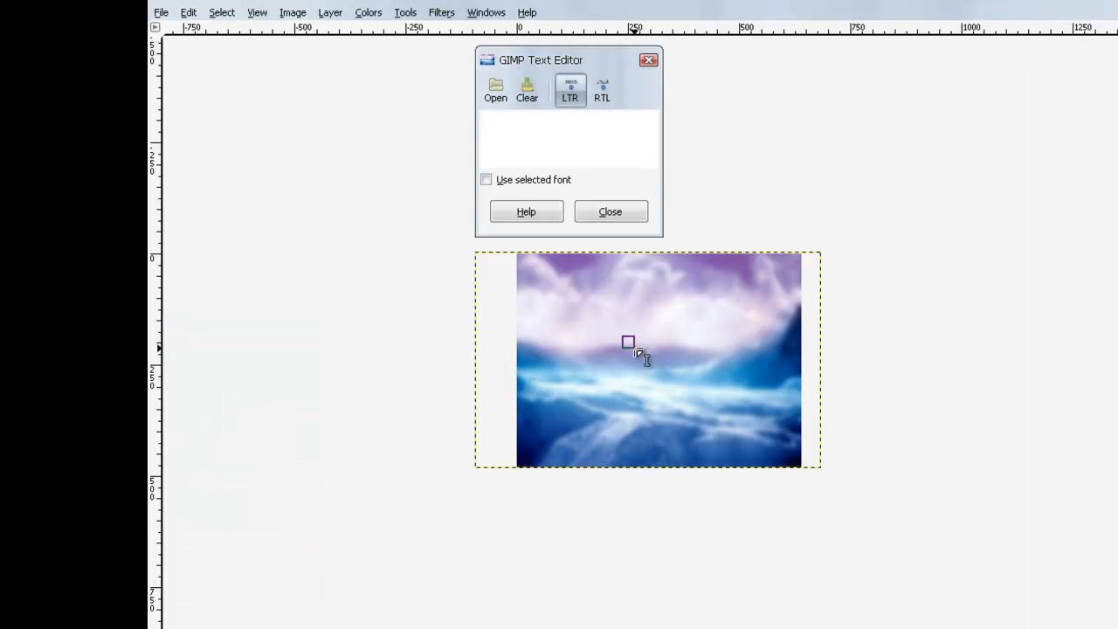
pyautogui.moveTo(550, 59); pyautogui.dragTo(550, 98)
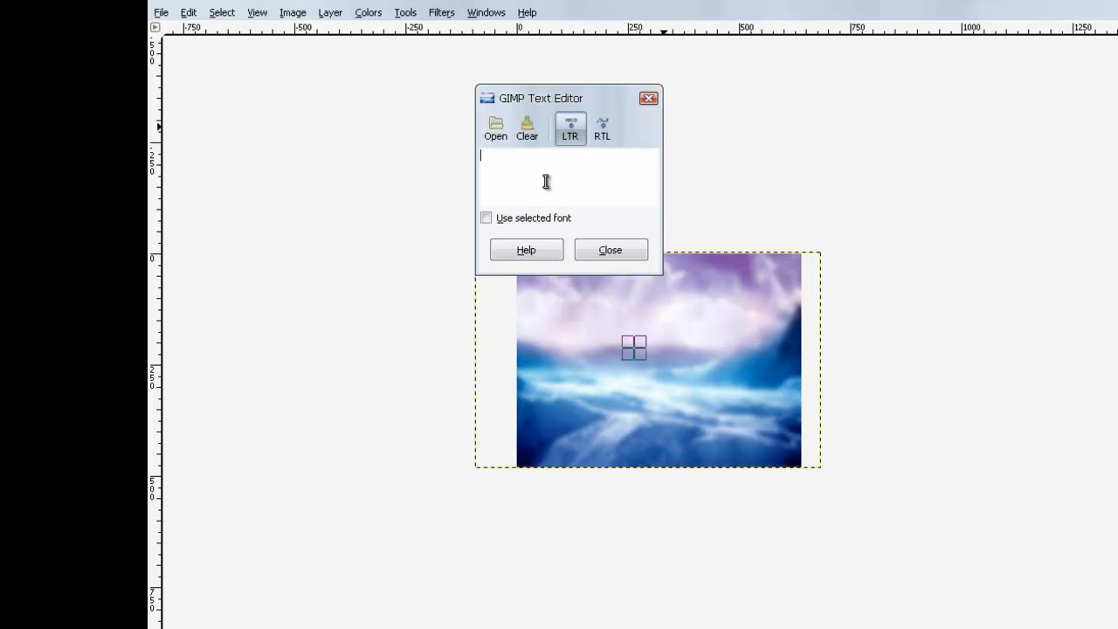
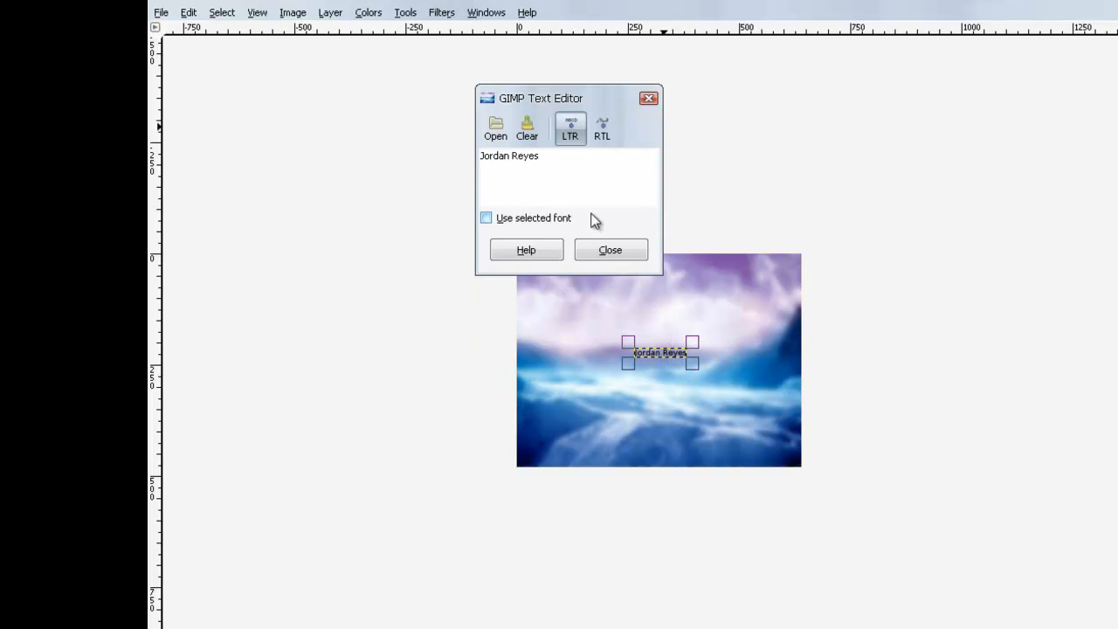
pyautogui.click(611, 251)
pyautogui.press('Tab')
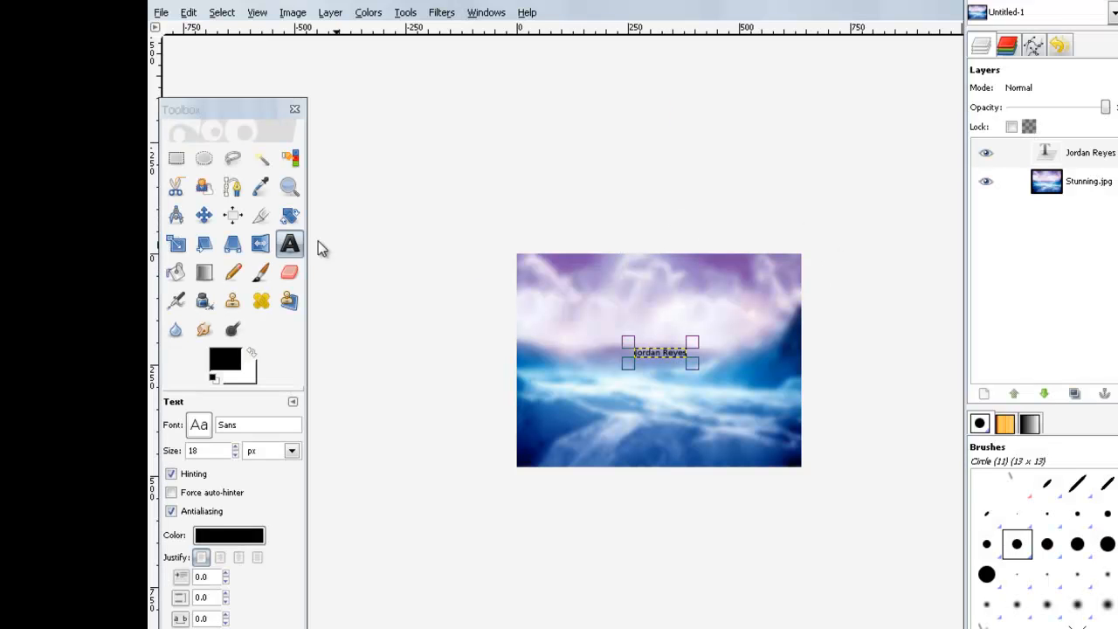
pyautogui.moveTo(209, 116); pyautogui.dragTo(214, 53)
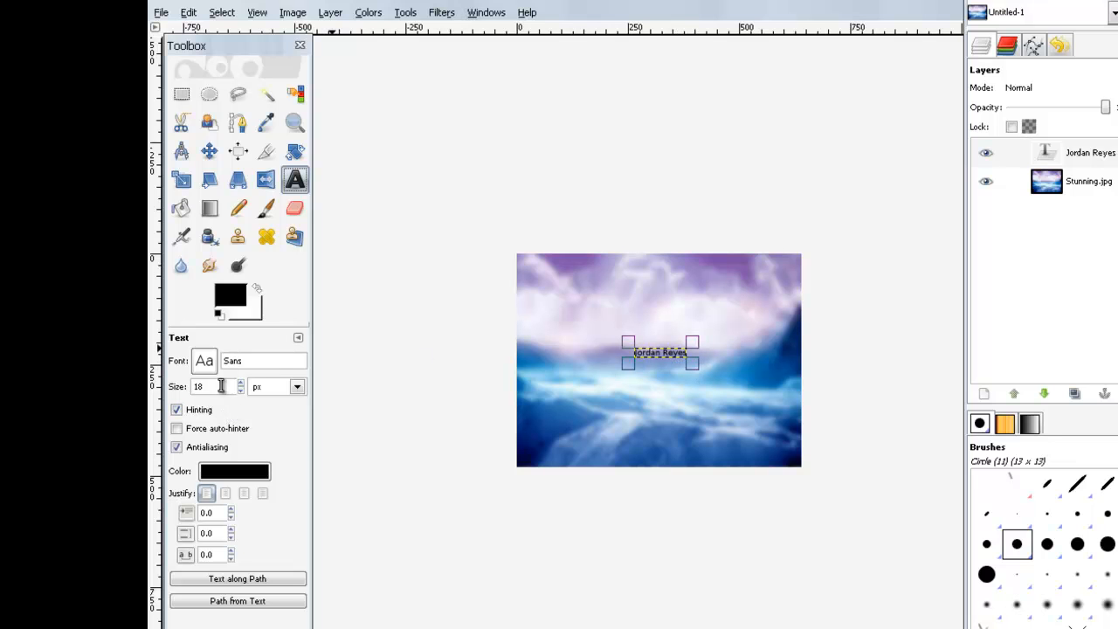
# Step: Set the name text to 65 px Arial Bold
pyautogui.click(215, 387)
pyautogui.scroll(20, 242, 387)
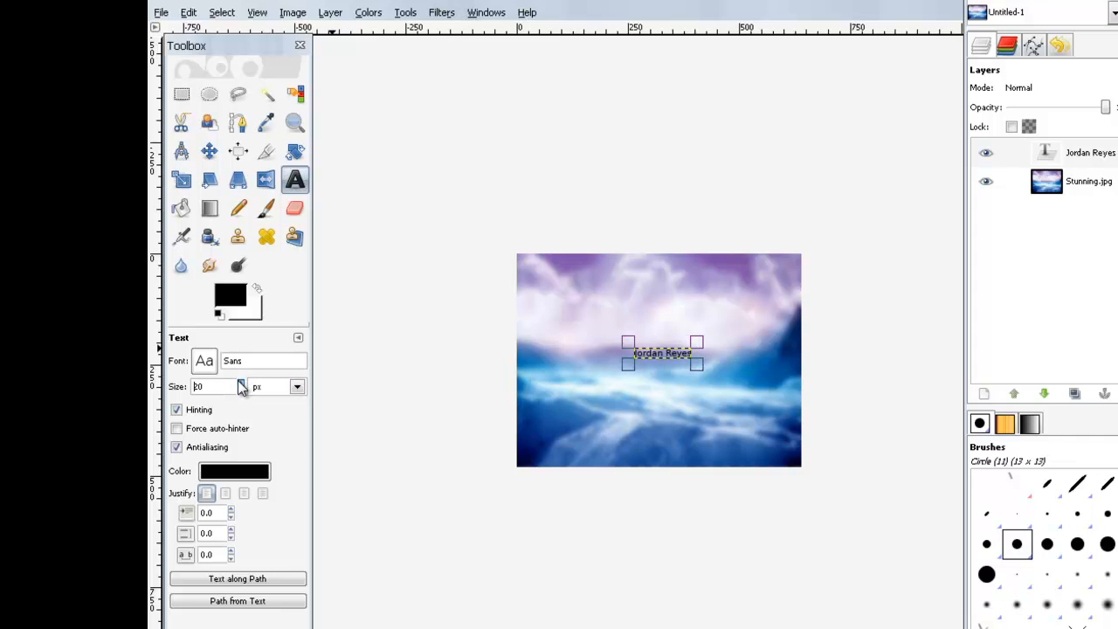
pyautogui.scroll(11, 242, 388)
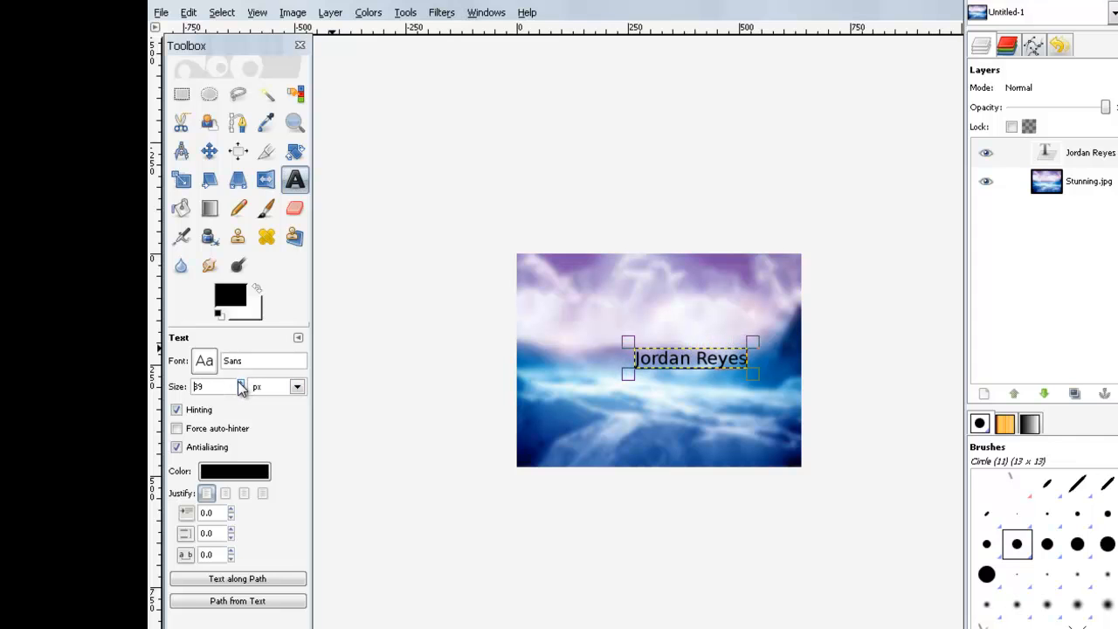
pyautogui.scroll(9, 242, 388)
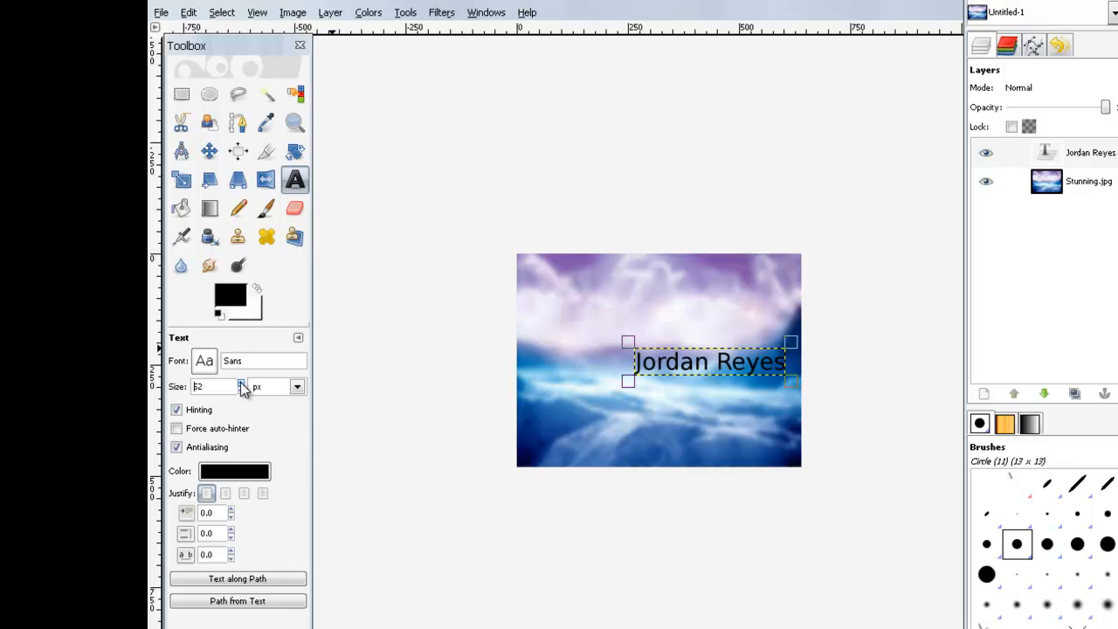
pyautogui.scroll(7, 242, 388)
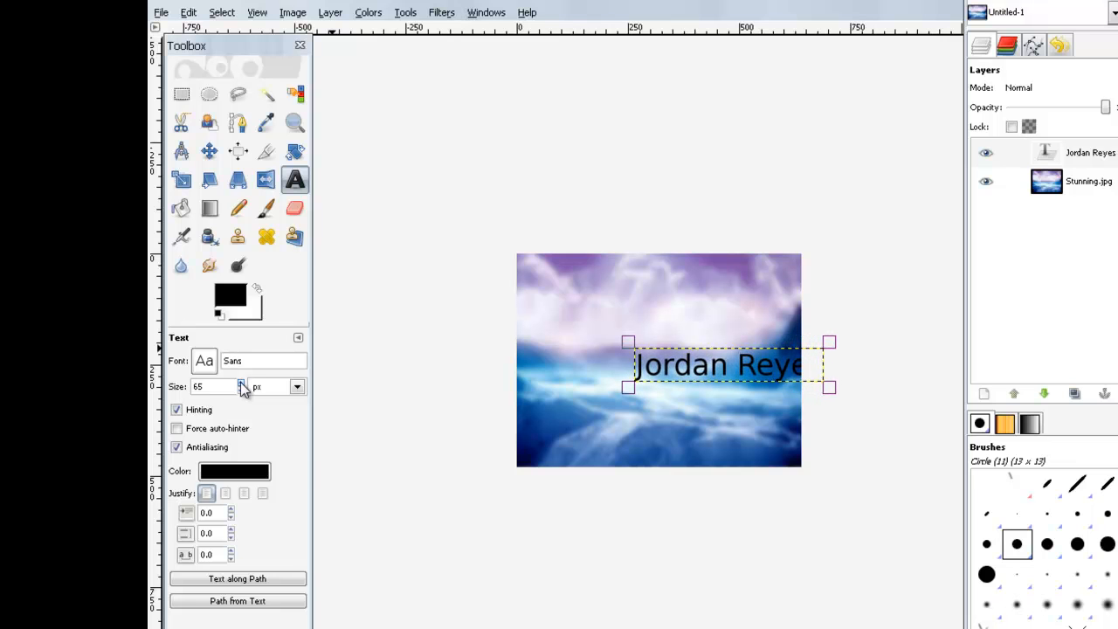
pyautogui.click(203, 361)
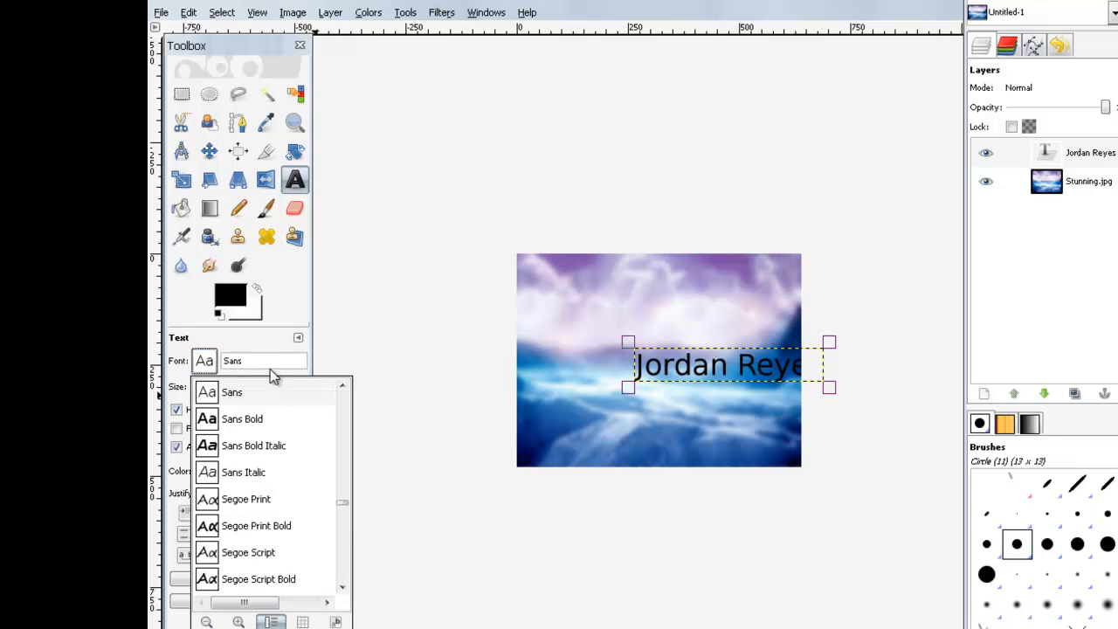
pyautogui.moveTo(343, 507); pyautogui.dragTo(343, 417)
pyautogui.click(294, 392)
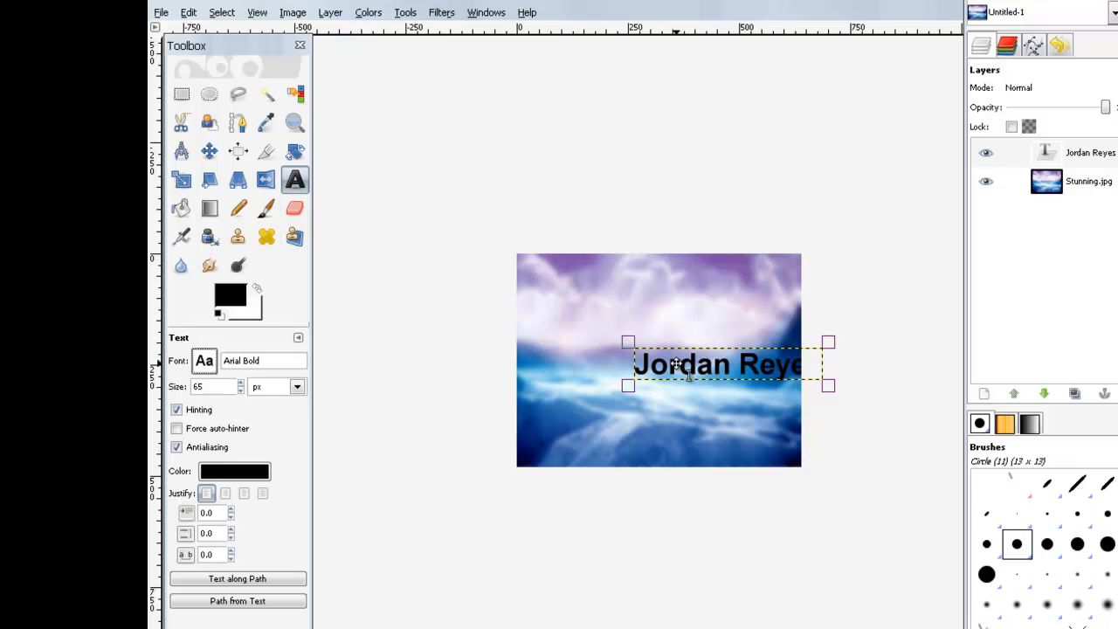
# Step: Make the name text white
pyautogui.click(243, 473)
pyautogui.moveTo(279, 219); pyautogui.dragTo(376, 272)
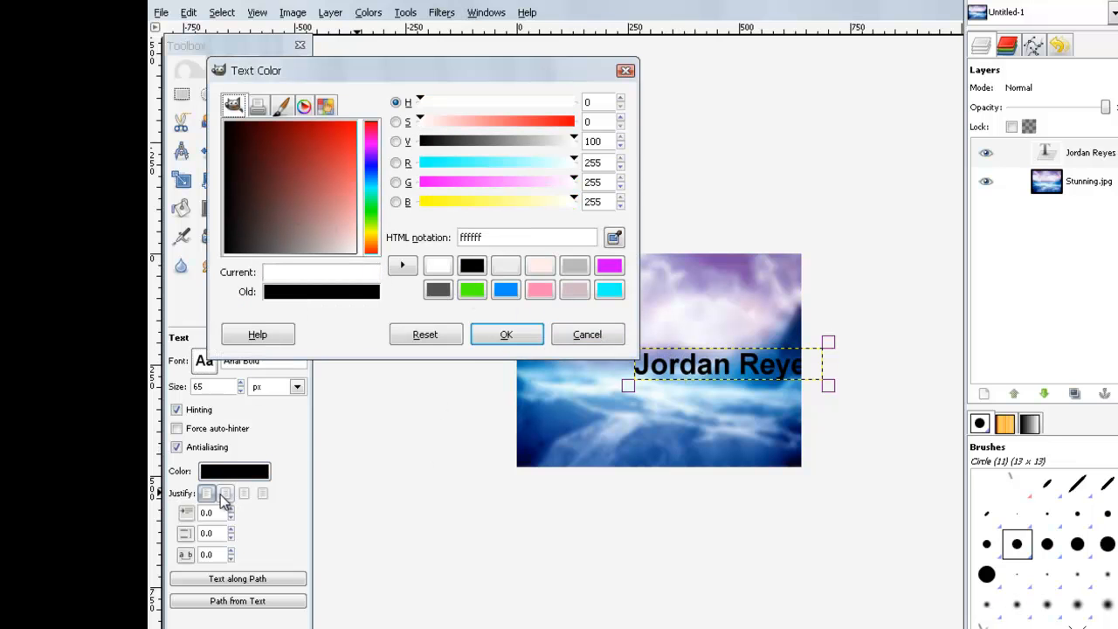
pyautogui.moveTo(278, 229); pyautogui.dragTo(321, 138)
pyautogui.moveTo(347, 153); pyautogui.dragTo(367, 257)
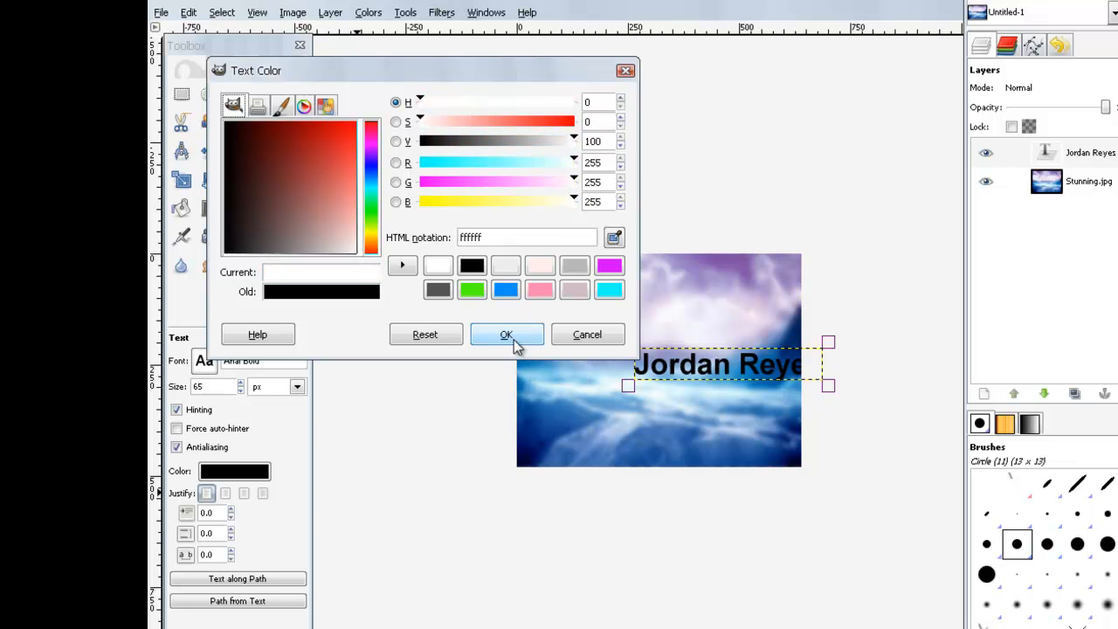
pyautogui.click(513, 344)
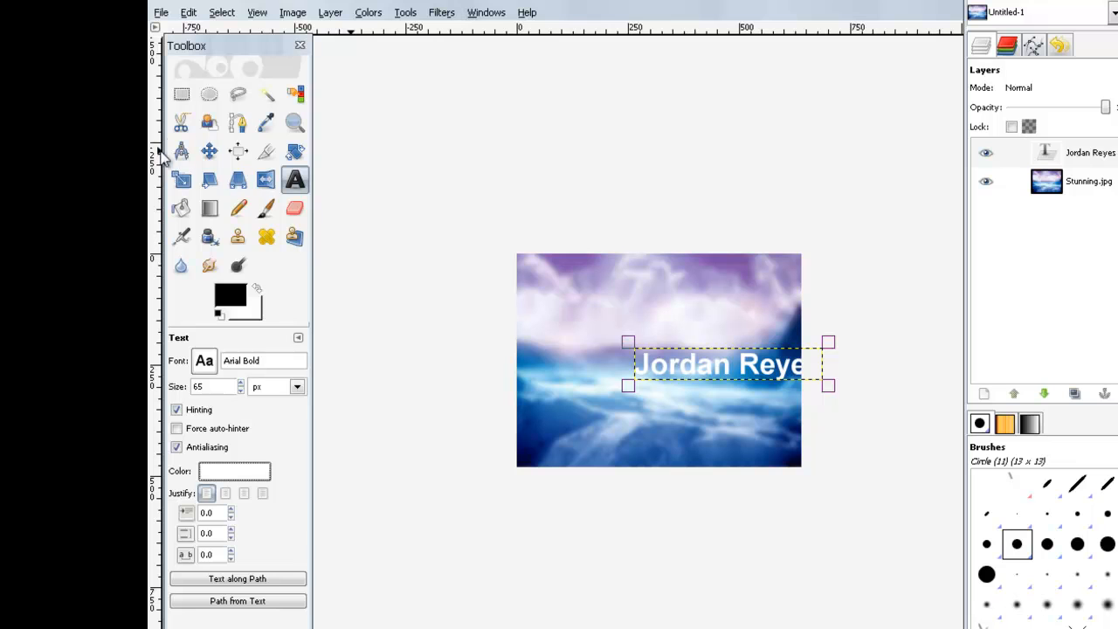
# Step: Move the name text to sit centred across the sky image
pyautogui.click(210, 152)
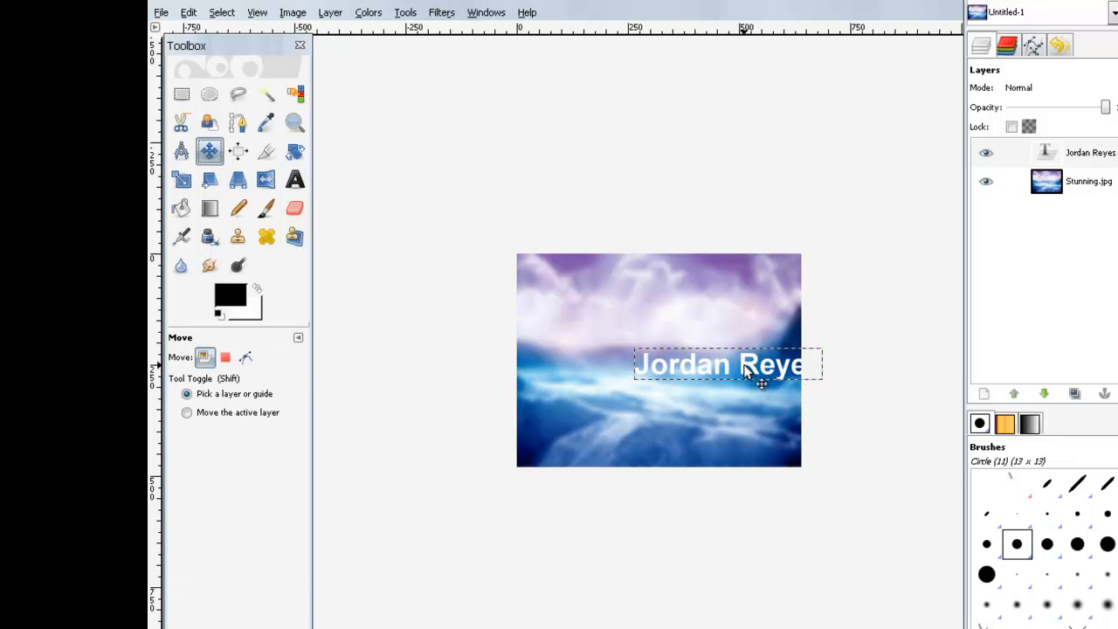
pyautogui.moveTo(740, 367); pyautogui.dragTo(718, 354)
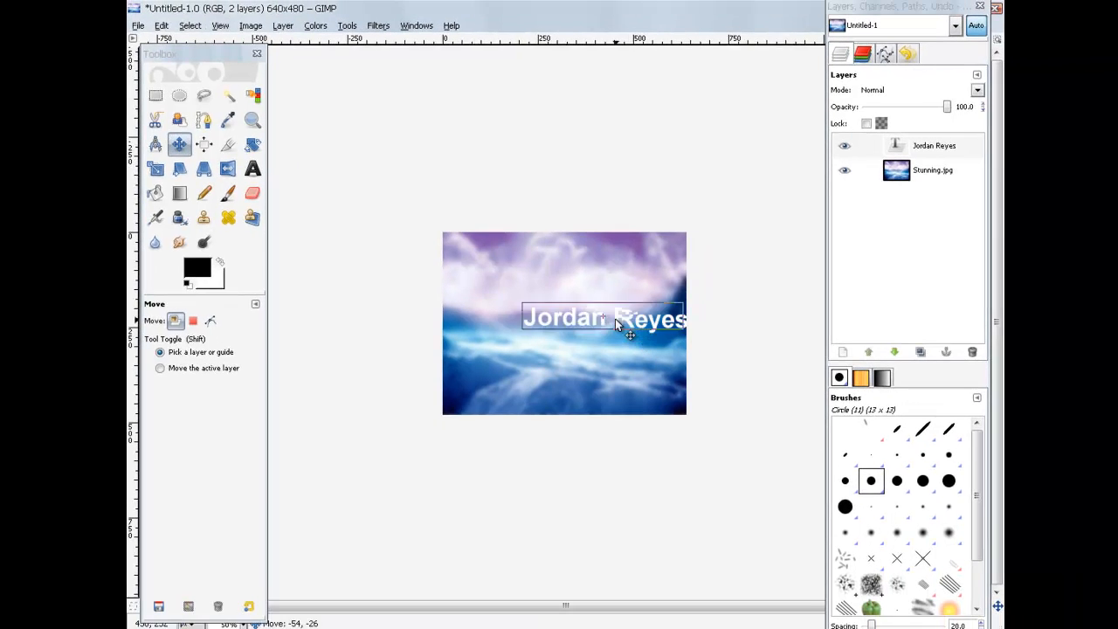
pyautogui.moveTo(615, 319); pyautogui.dragTo(573, 317)
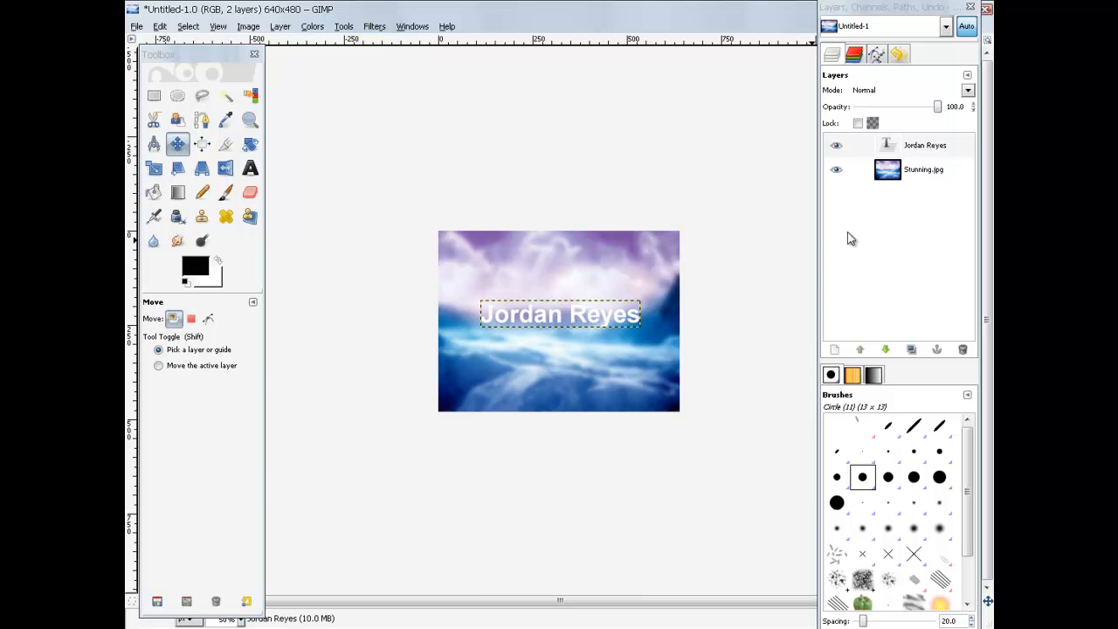
pyautogui.click(887, 228)
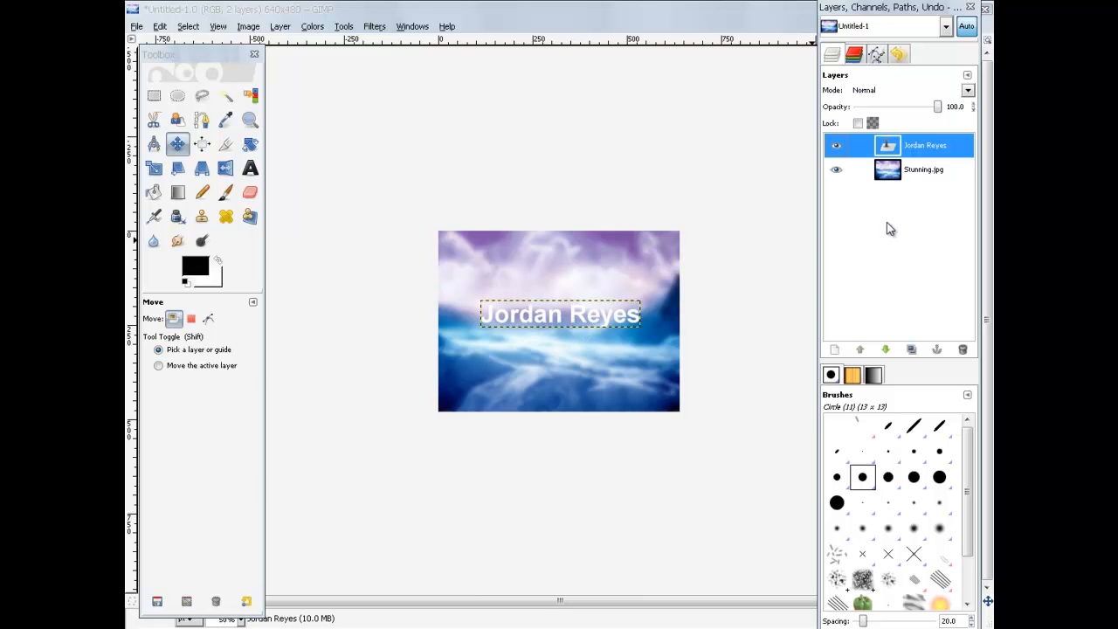
# Step: Add a transparent new layer and bucket-fill it solid black
pyautogui.click(836, 351)
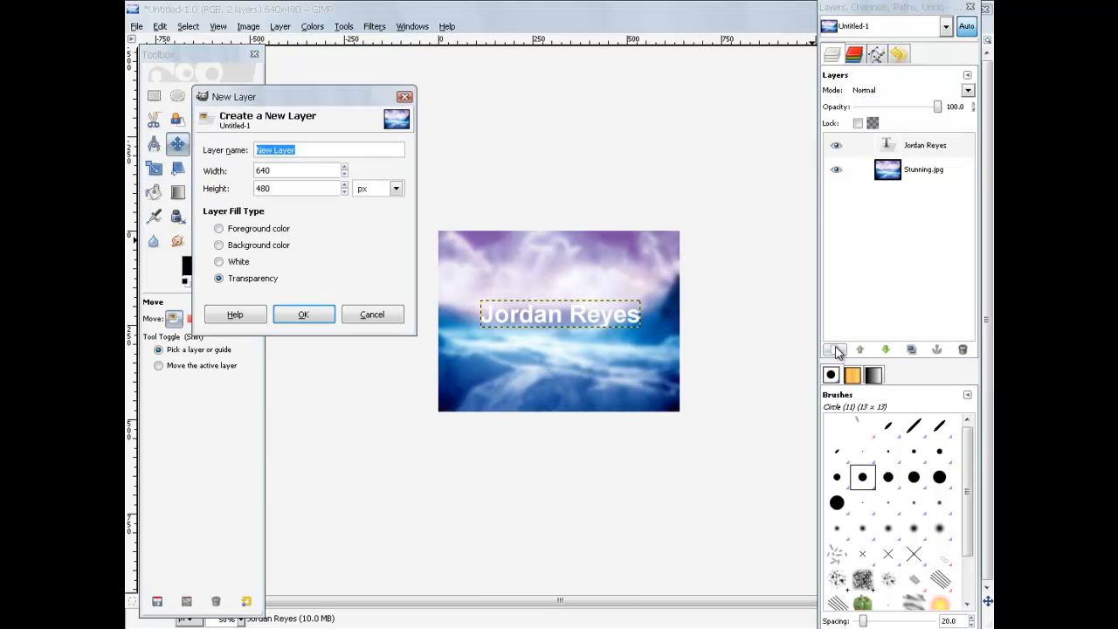
pyautogui.click(303, 315)
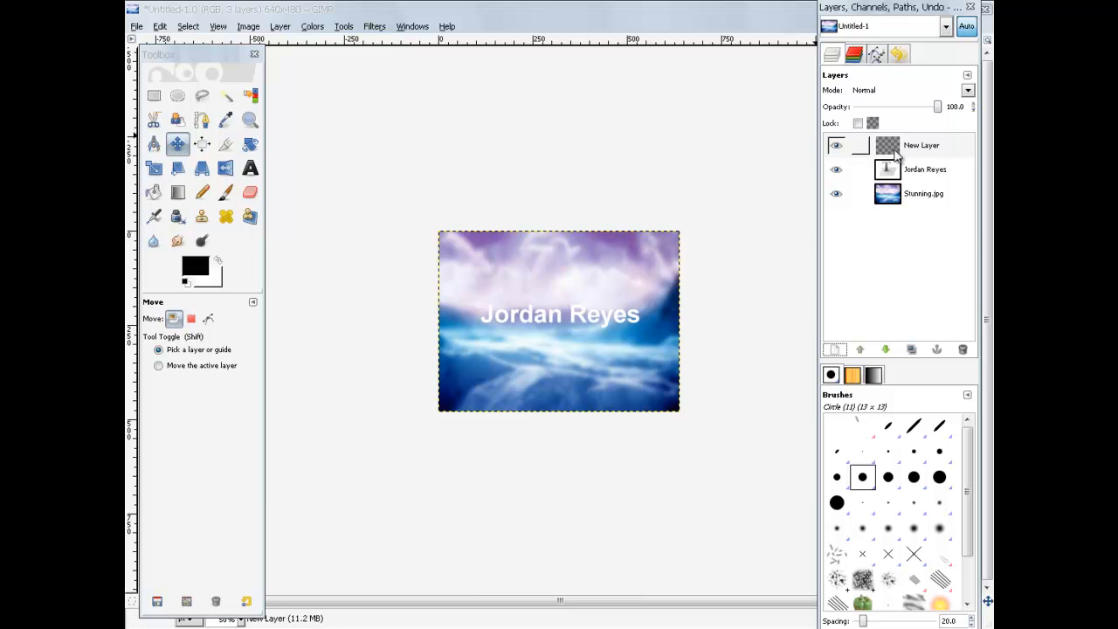
pyautogui.click(921, 151)
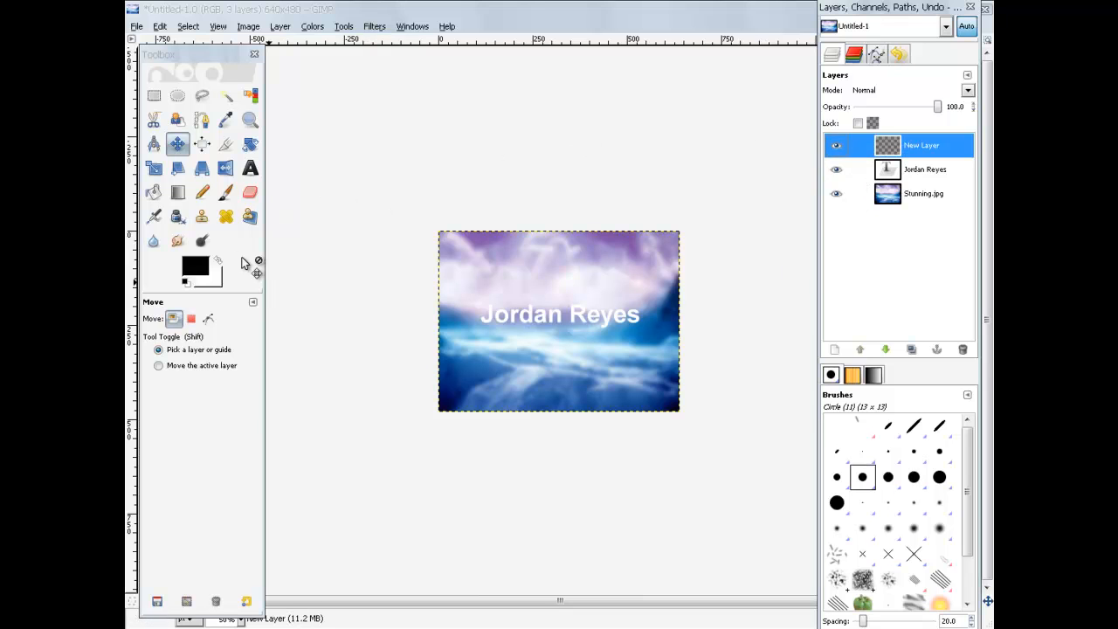
pyautogui.click(154, 193)
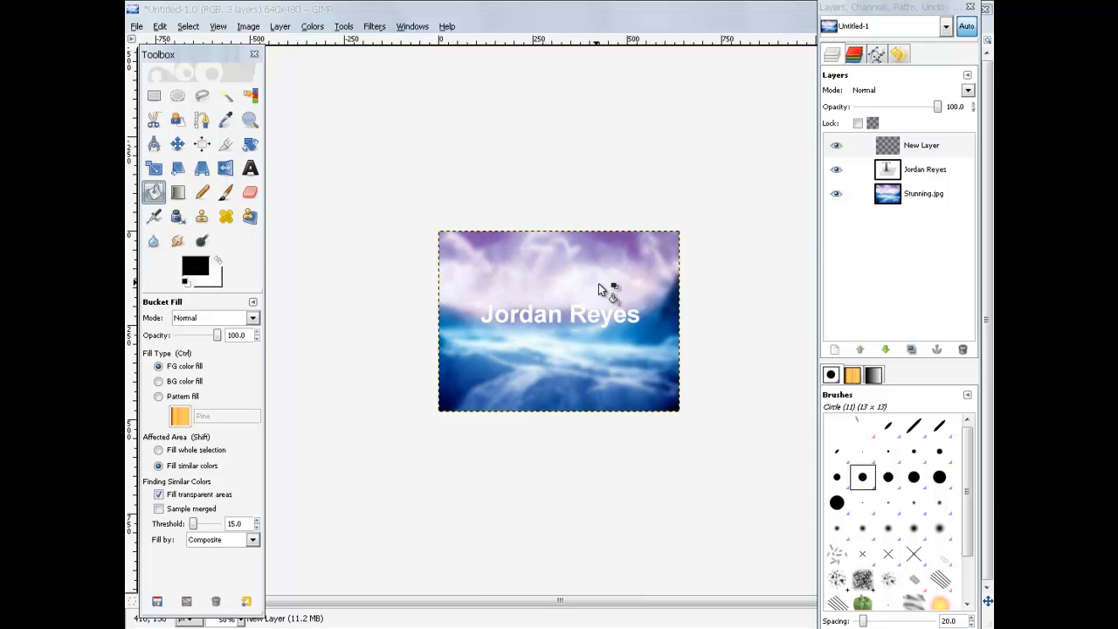
pyautogui.click(553, 280)
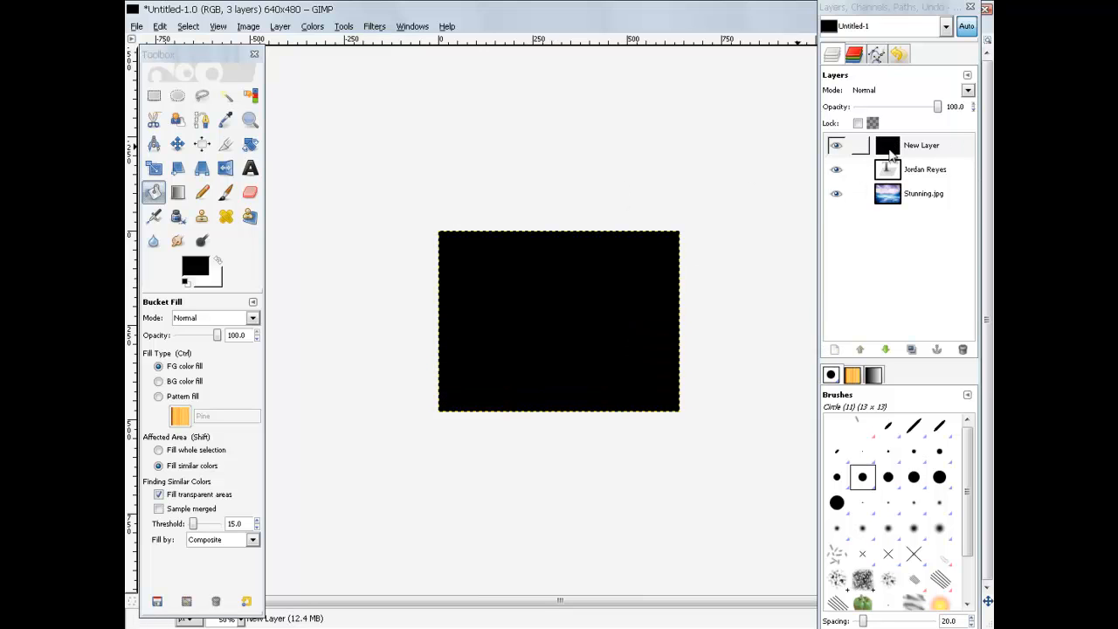
# Step: Toggle the black and text layers' visibility to compare, leaving the black layer visible
pyautogui.click(928, 150)
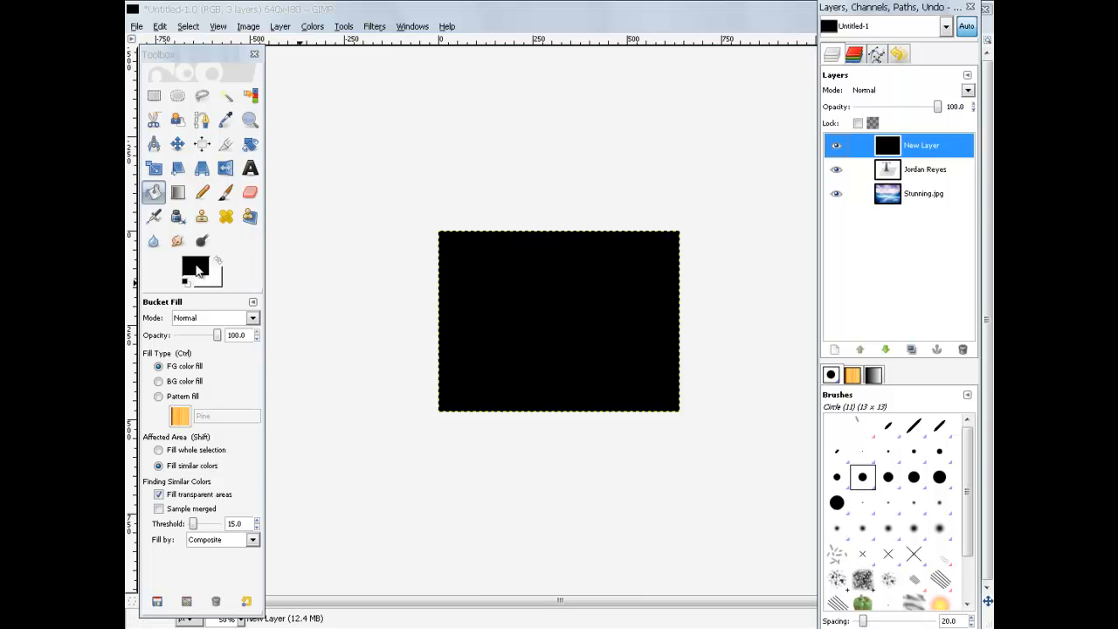
pyautogui.click(836, 148)
pyautogui.click(836, 149)
pyautogui.click(836, 148)
pyautogui.click(836, 148)
pyautogui.click(835, 150)
pyautogui.click(835, 150)
pyautogui.click(835, 150)
pyautogui.click(835, 150)
pyautogui.click(835, 150)
pyautogui.click(836, 150)
pyautogui.click(835, 151)
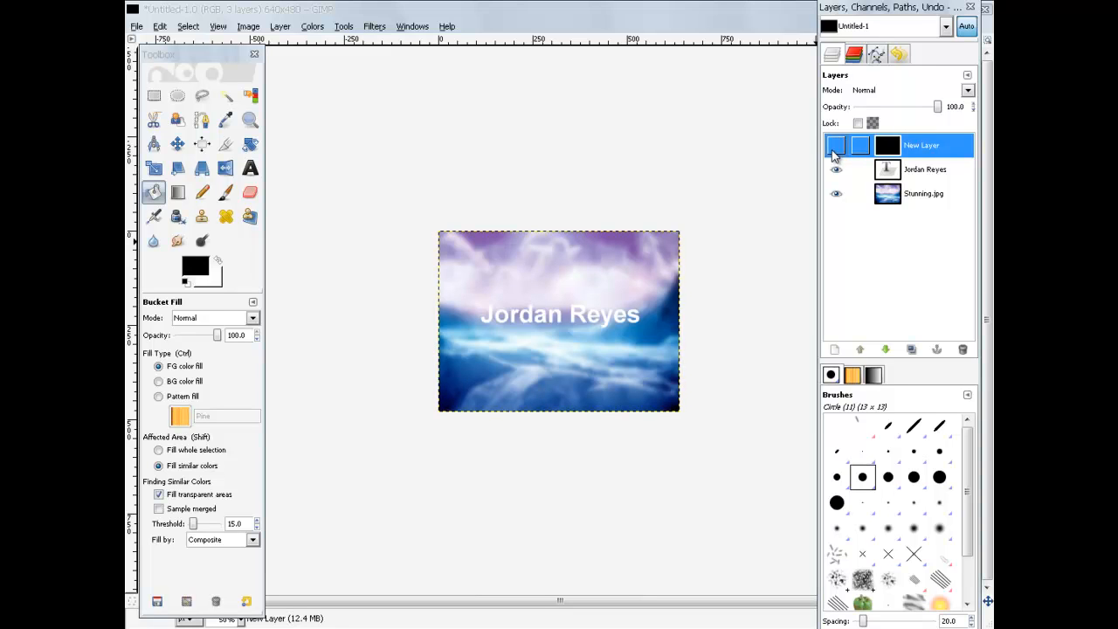
pyautogui.click(837, 170)
pyautogui.click(837, 170)
pyautogui.click(835, 146)
pyautogui.click(835, 147)
pyautogui.click(836, 147)
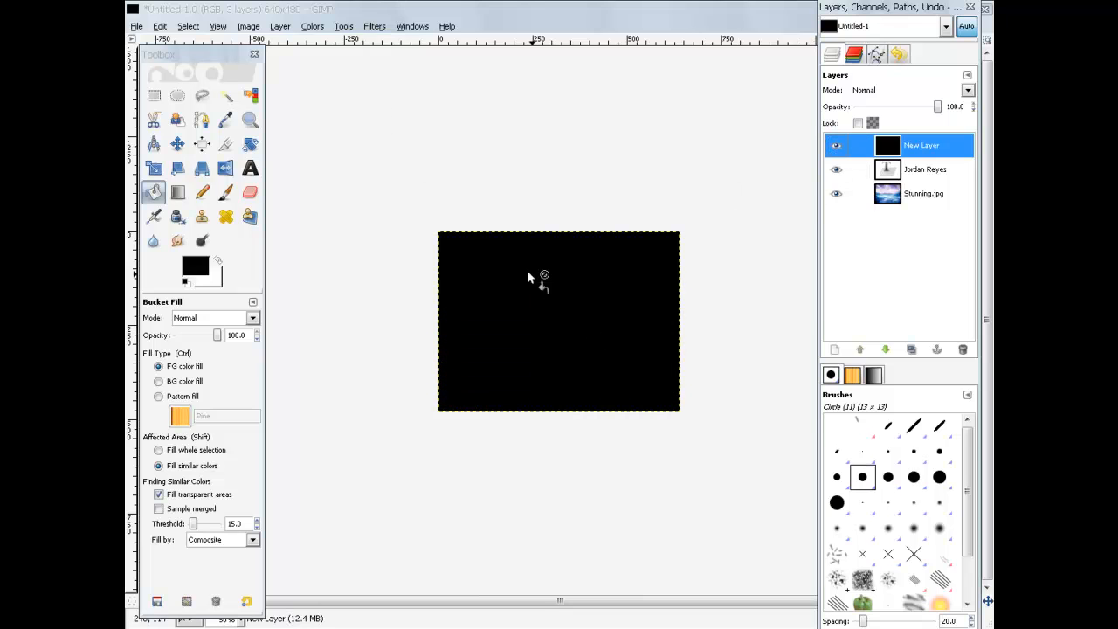
# Step: Scale the black layer with unlinked proportions into a thin strip
pyautogui.click(154, 169)
pyautogui.click(481, 284)
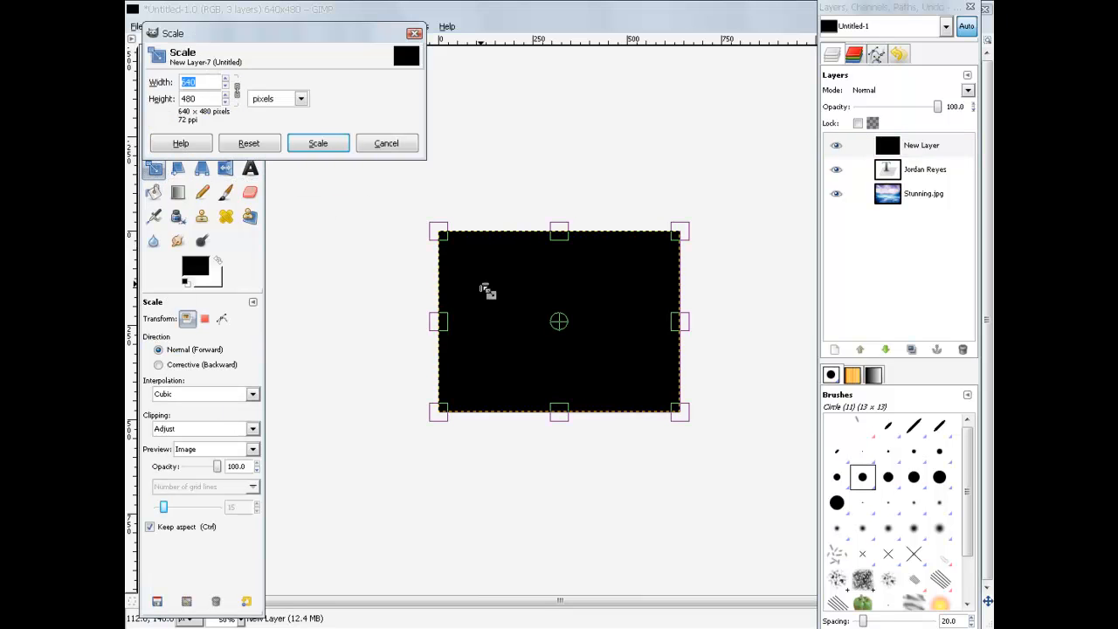
pyautogui.moveTo(432, 224); pyautogui.dragTo(534, 340)
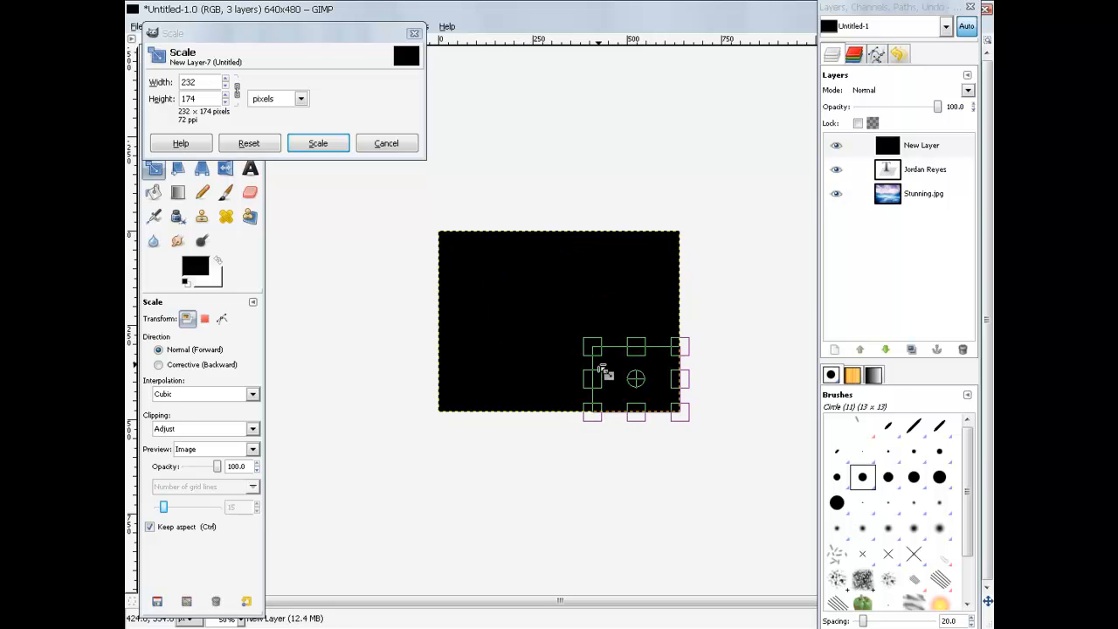
pyautogui.click(237, 91)
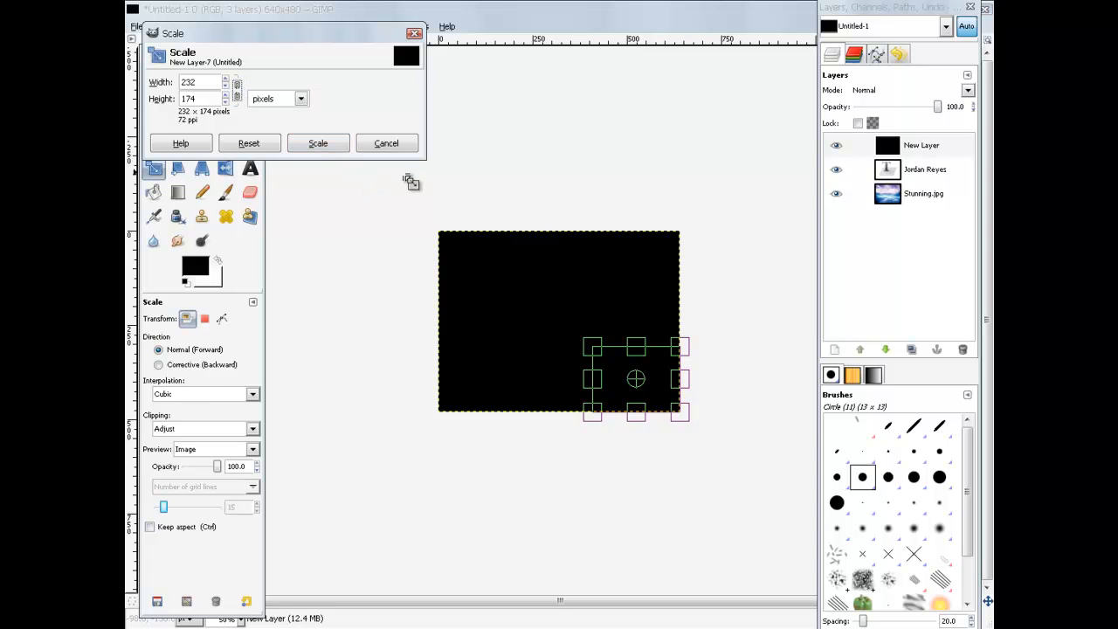
pyautogui.moveTo(591, 344); pyautogui.dragTo(579, 397)
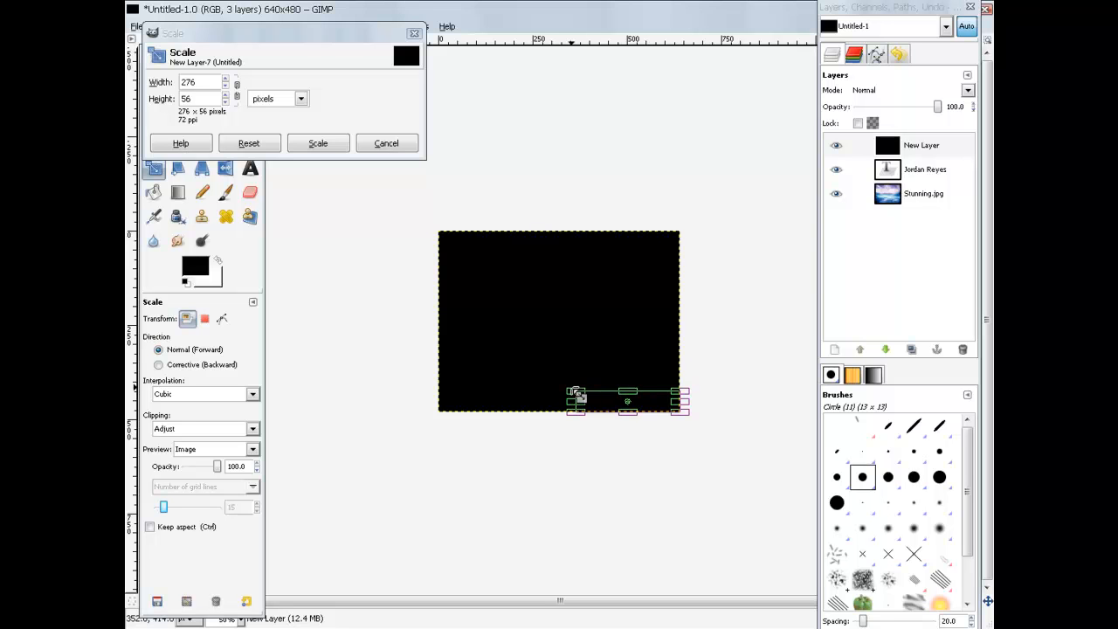
pyautogui.click(318, 146)
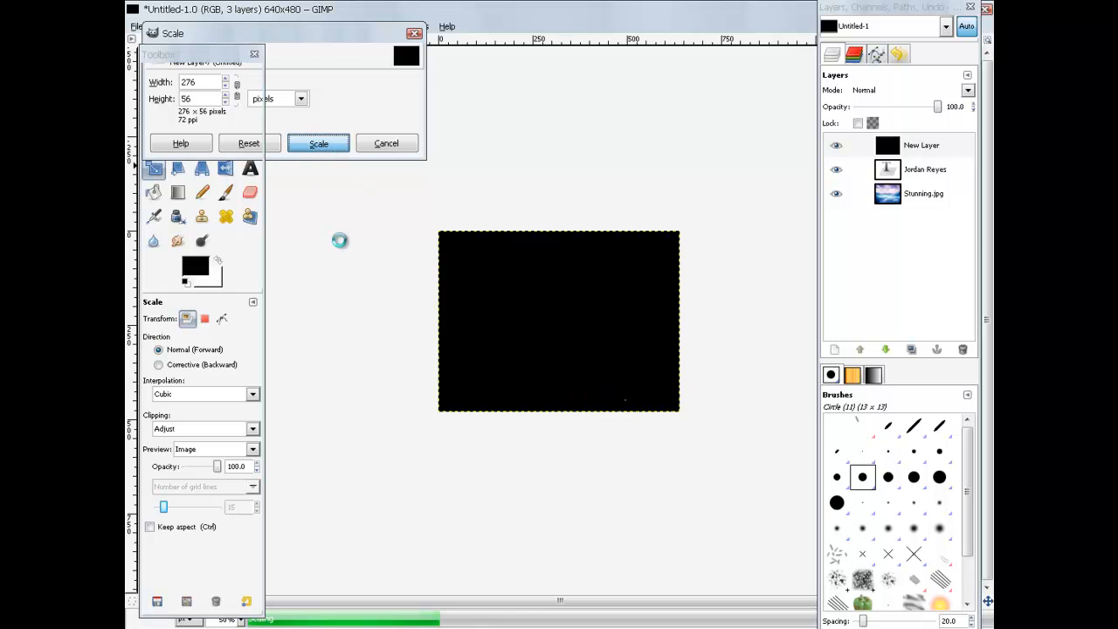
# Step: Move the black bar over the name and lower it beneath the text layer
pyautogui.click(178, 145)
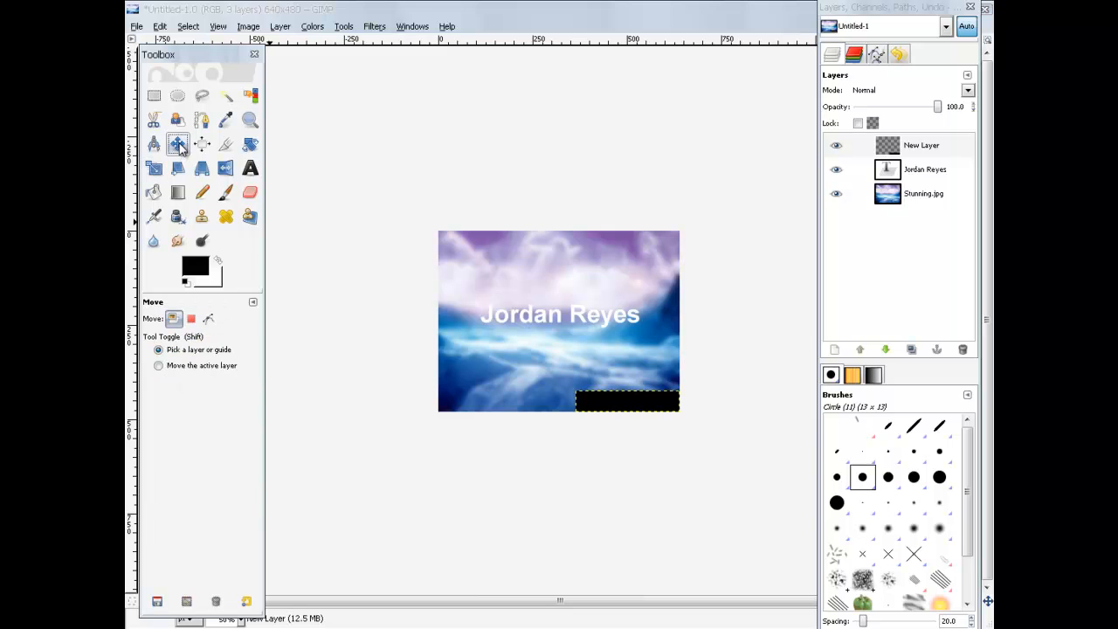
pyautogui.moveTo(626, 407); pyautogui.dragTo(518, 320)
pyautogui.click(912, 149)
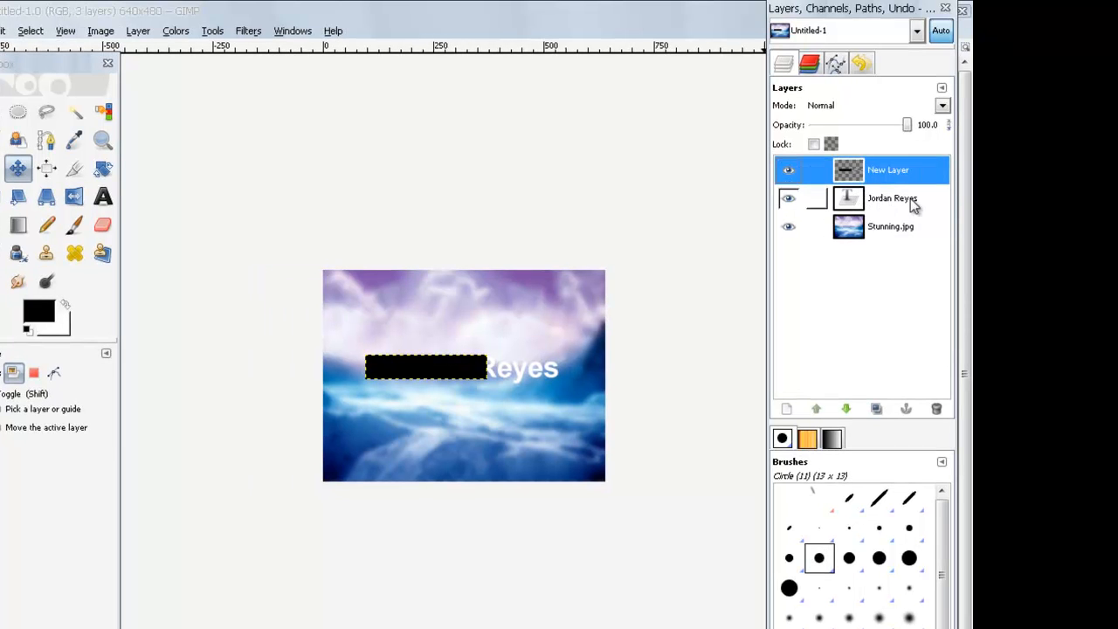
pyautogui.click(853, 410)
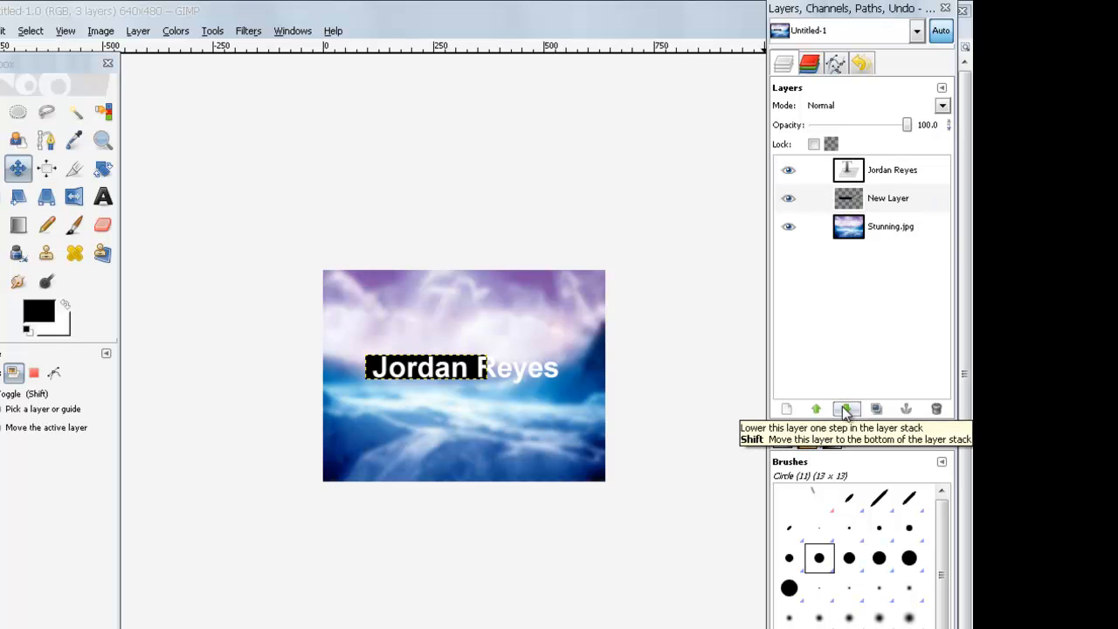
# Step: Resize the black bar to 464×74 and nudge it to centre behind the name
pyautogui.click(1, 197)
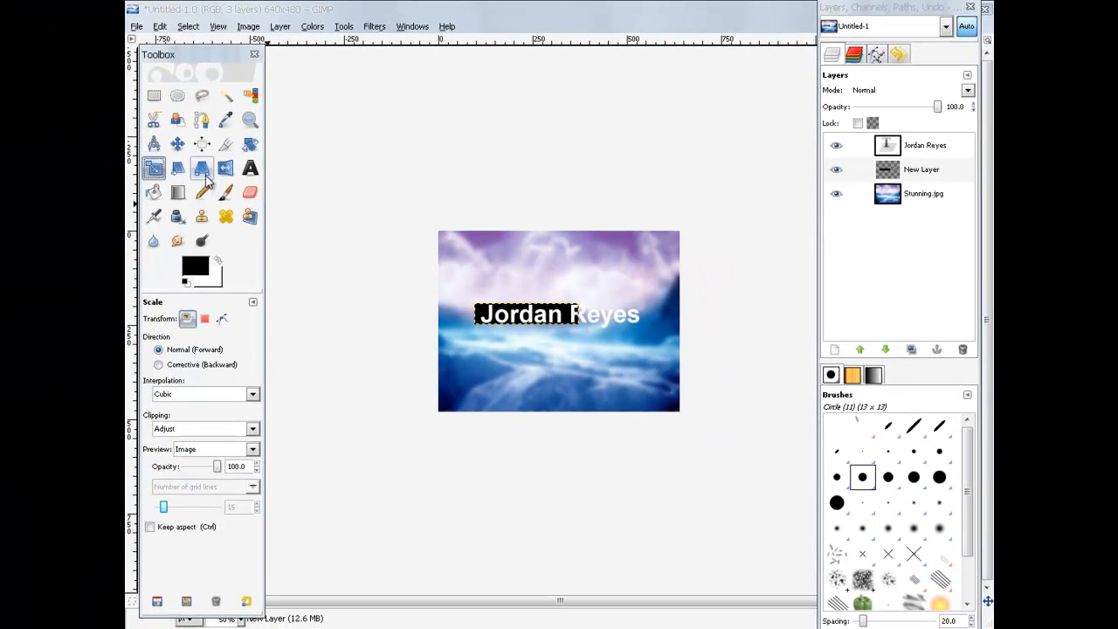
pyautogui.click(576, 319)
pyautogui.moveTo(594, 325); pyautogui.dragTo(658, 323)
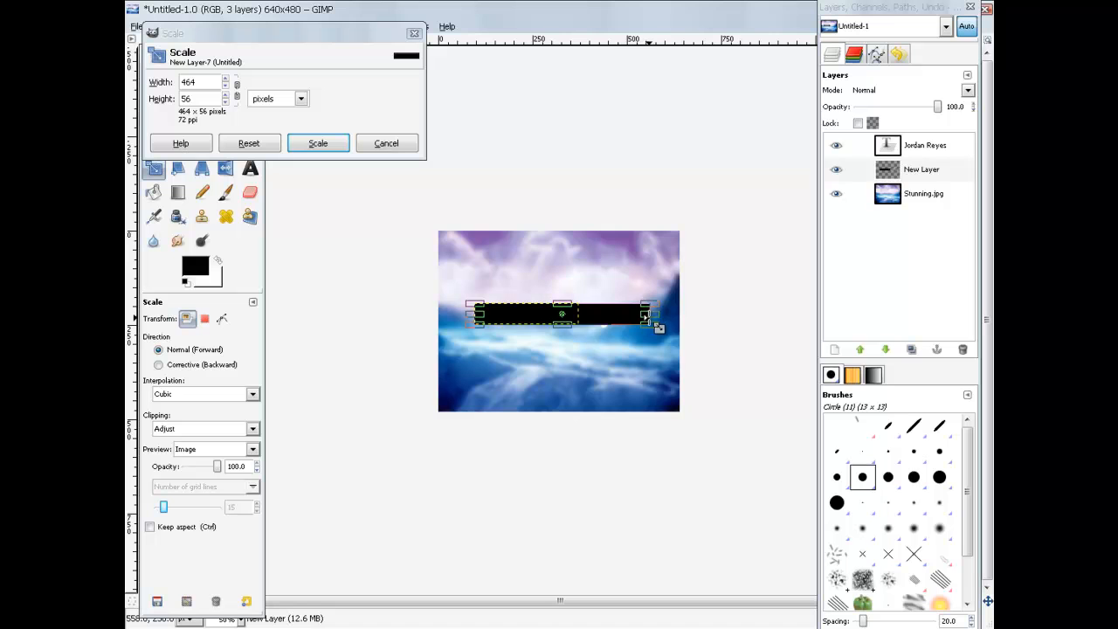
pyautogui.moveTo(574, 335); pyautogui.dragTo(561, 304)
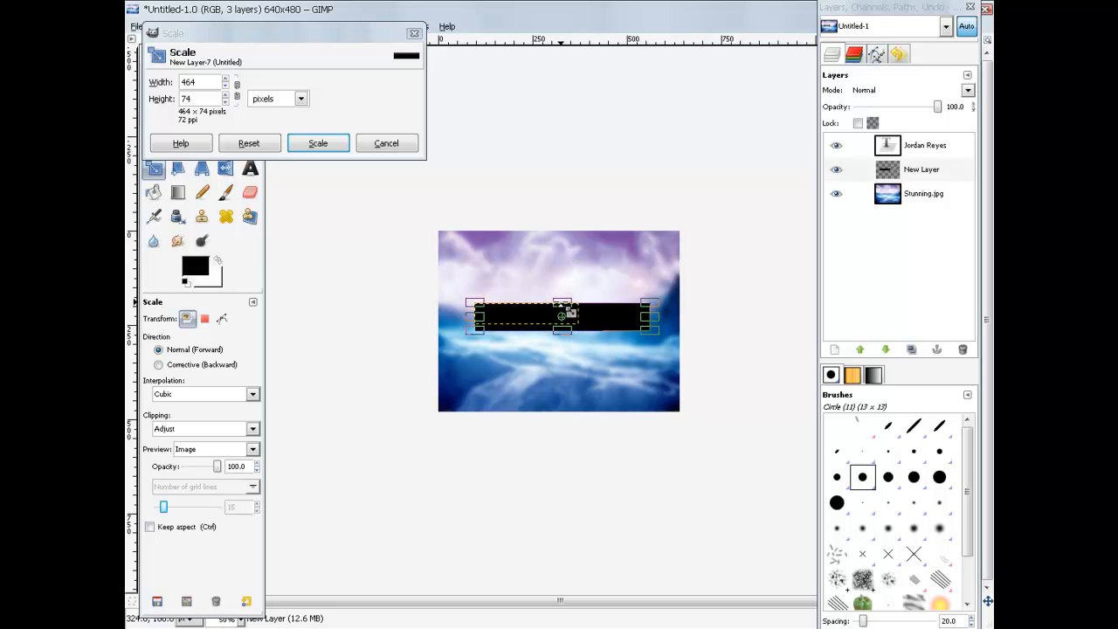
pyautogui.click(318, 144)
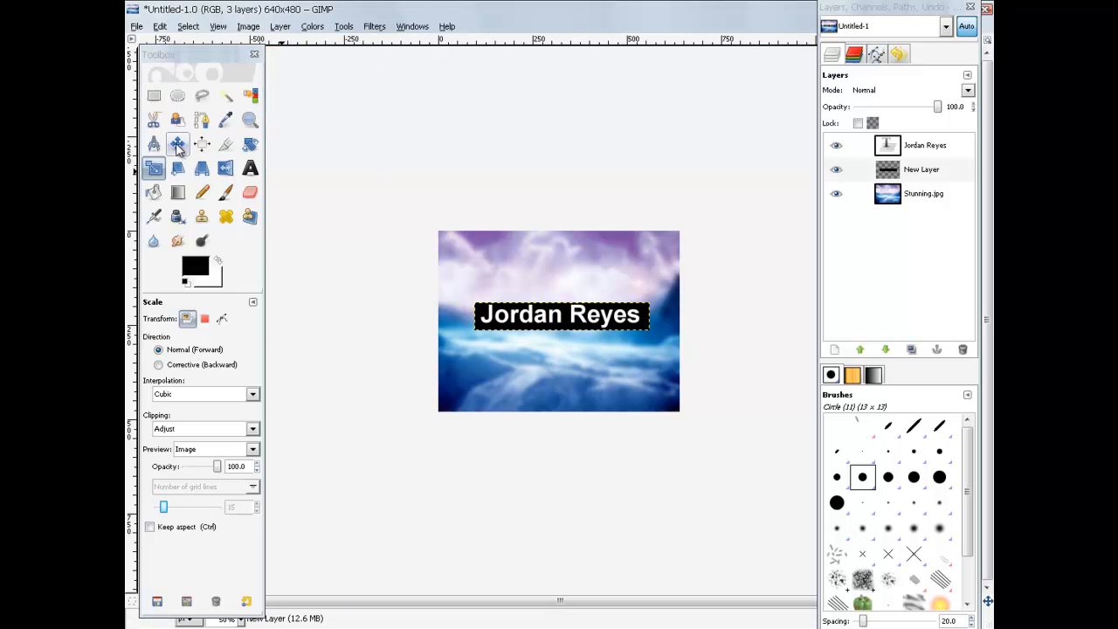
pyautogui.click(177, 145)
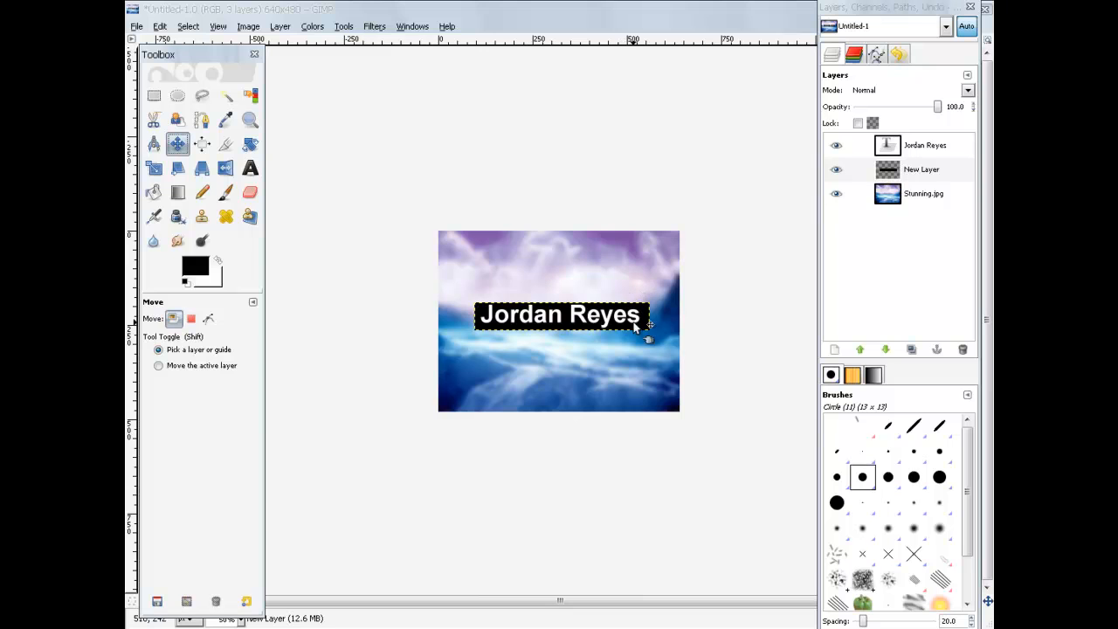
pyautogui.moveTo(642, 325); pyautogui.dragTo(644, 327)
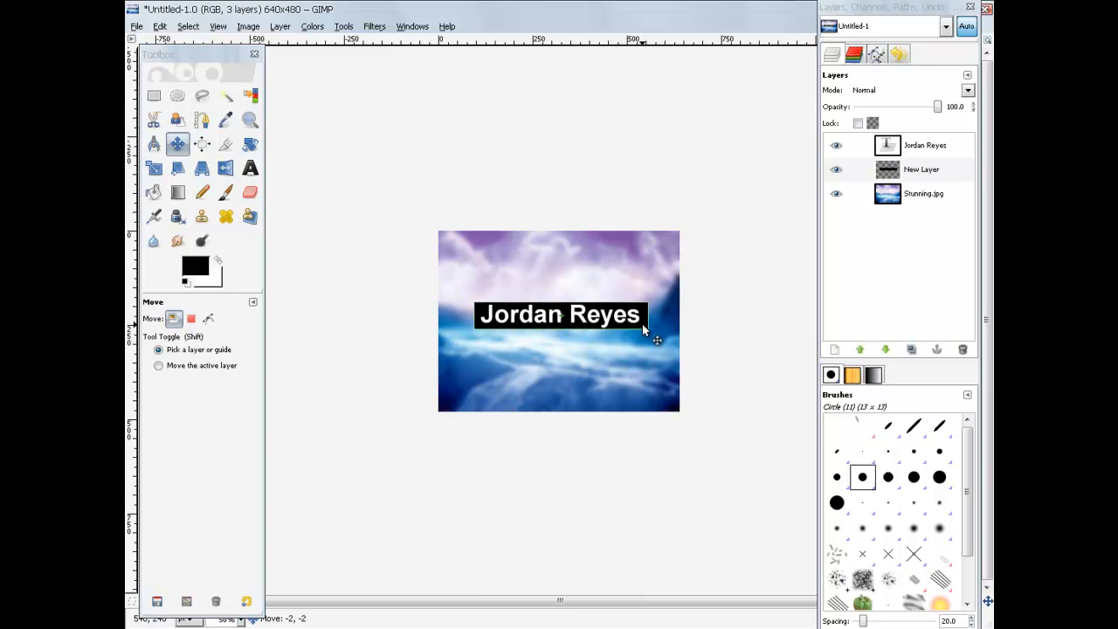
pyautogui.click(922, 272)
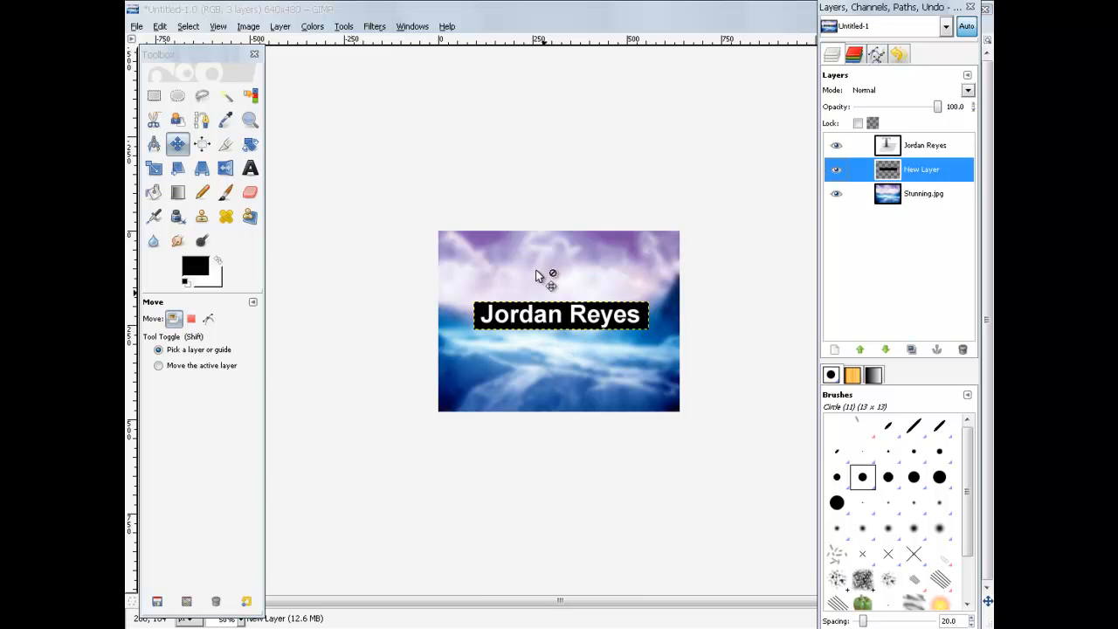
# Step: Add a text layer reading 'BSCS' just below the name bar
pyautogui.click(250, 168)
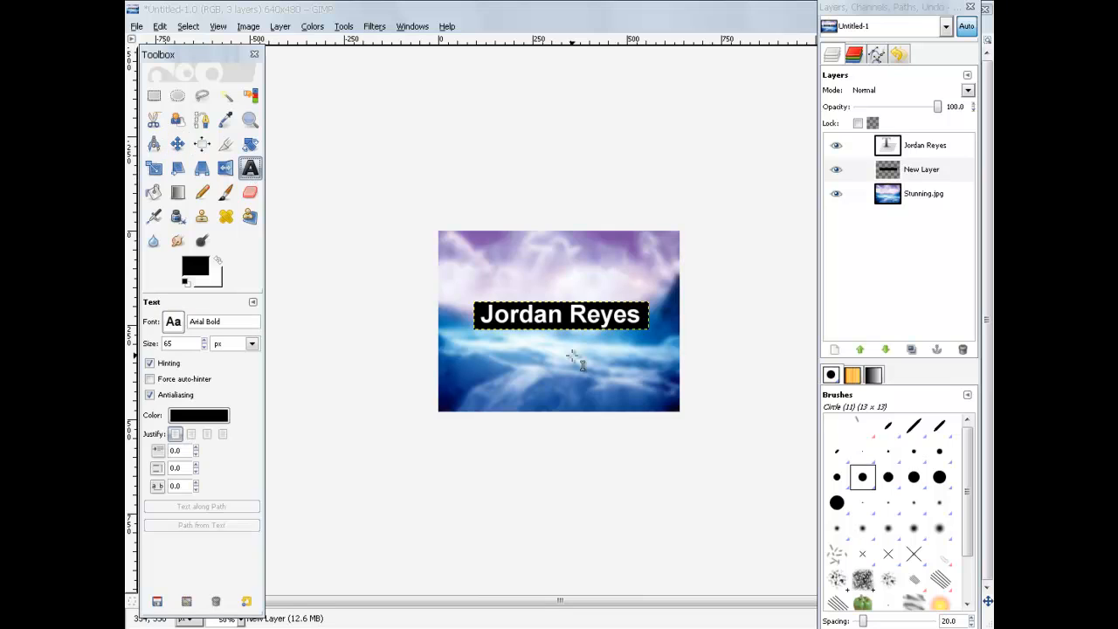
pyautogui.click(545, 333)
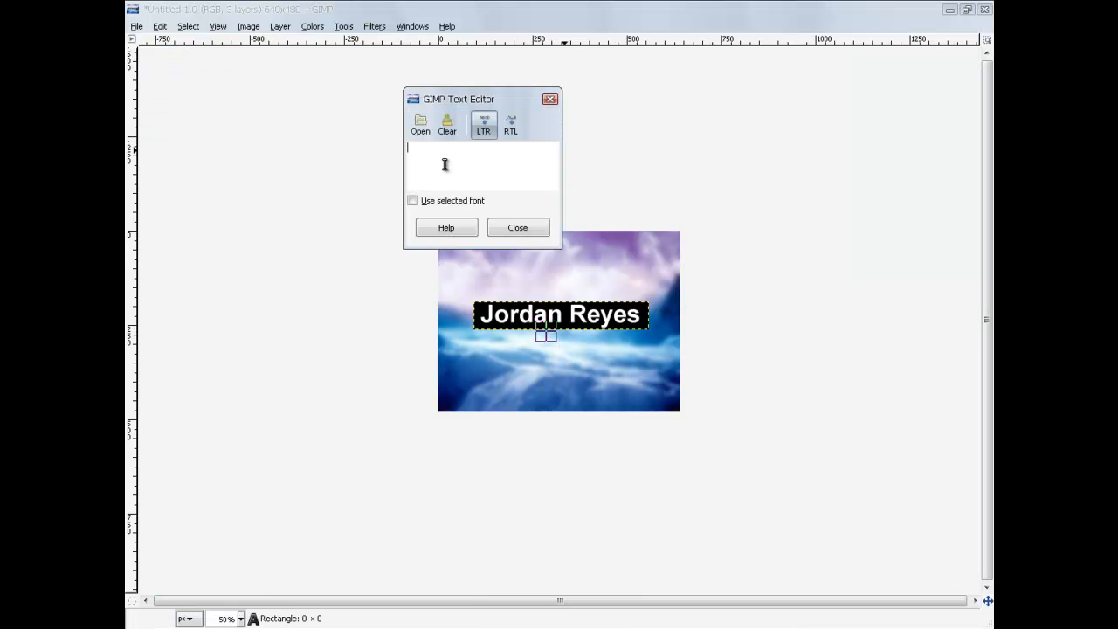
pyautogui.write('BSCS')
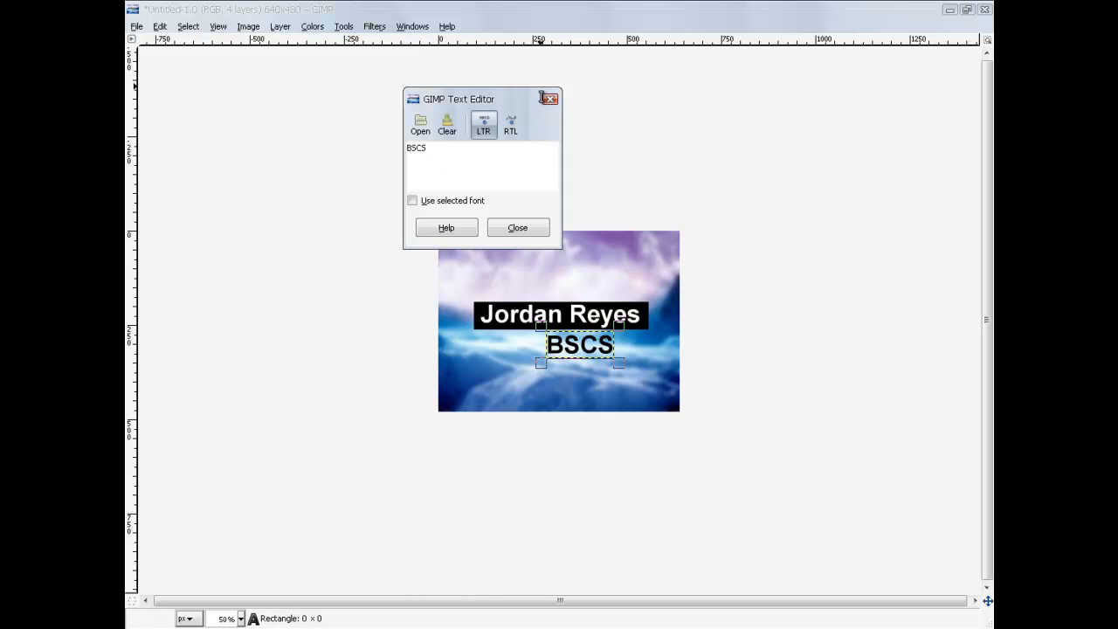
pyautogui.click(527, 230)
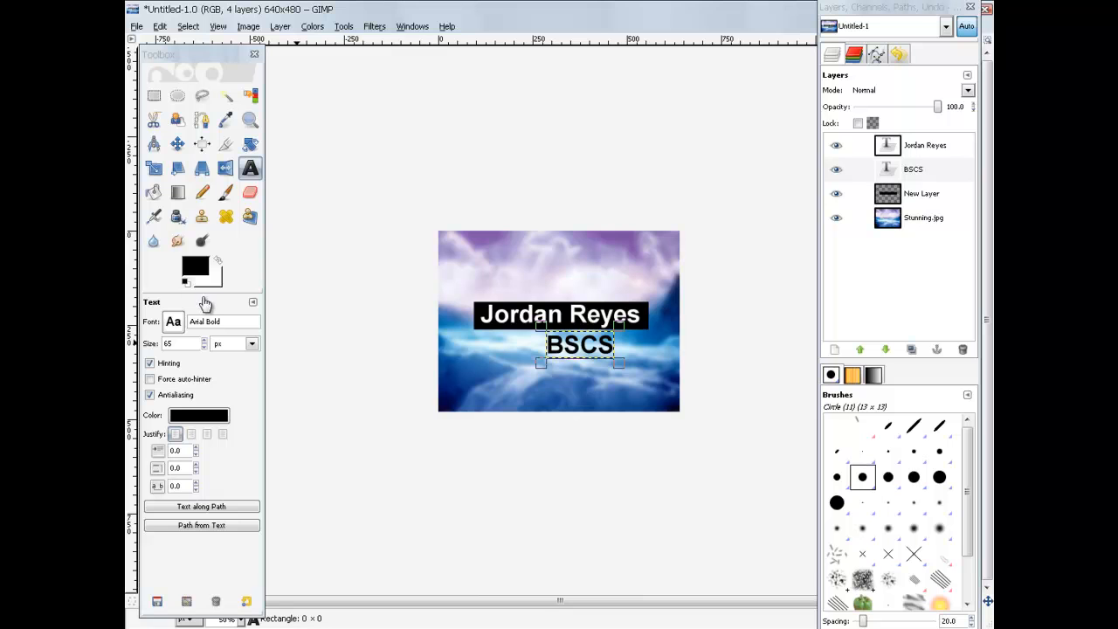
# Step: Style the BSCS text as 48 px Arial Bold Italic in light grey
pyautogui.click(203, 348)
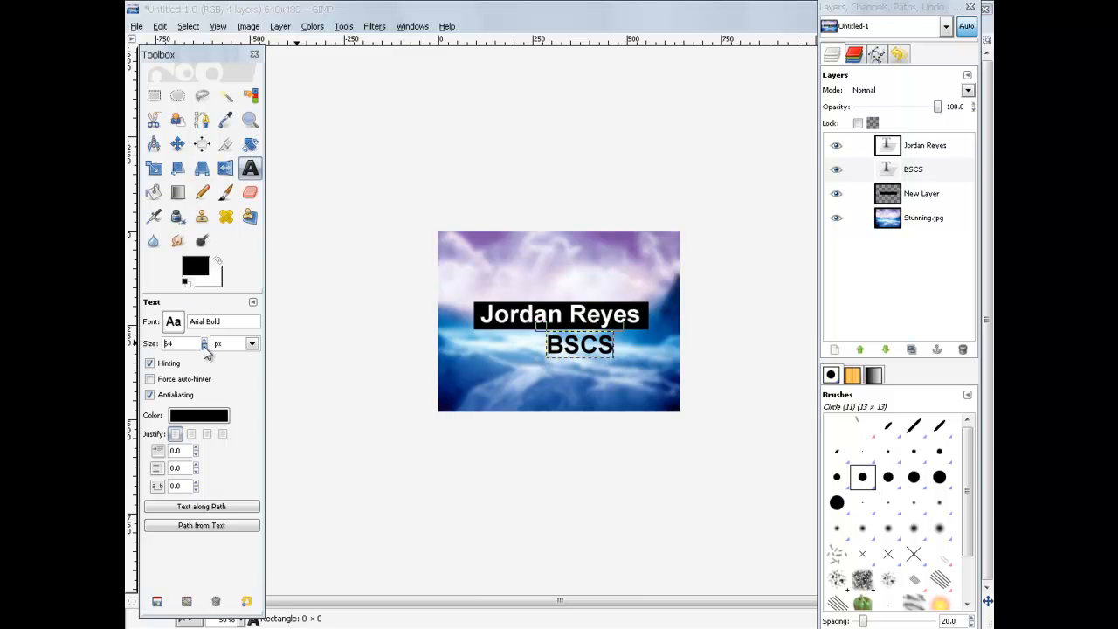
pyautogui.click(204, 347)
pyautogui.click(205, 347)
pyautogui.click(205, 346)
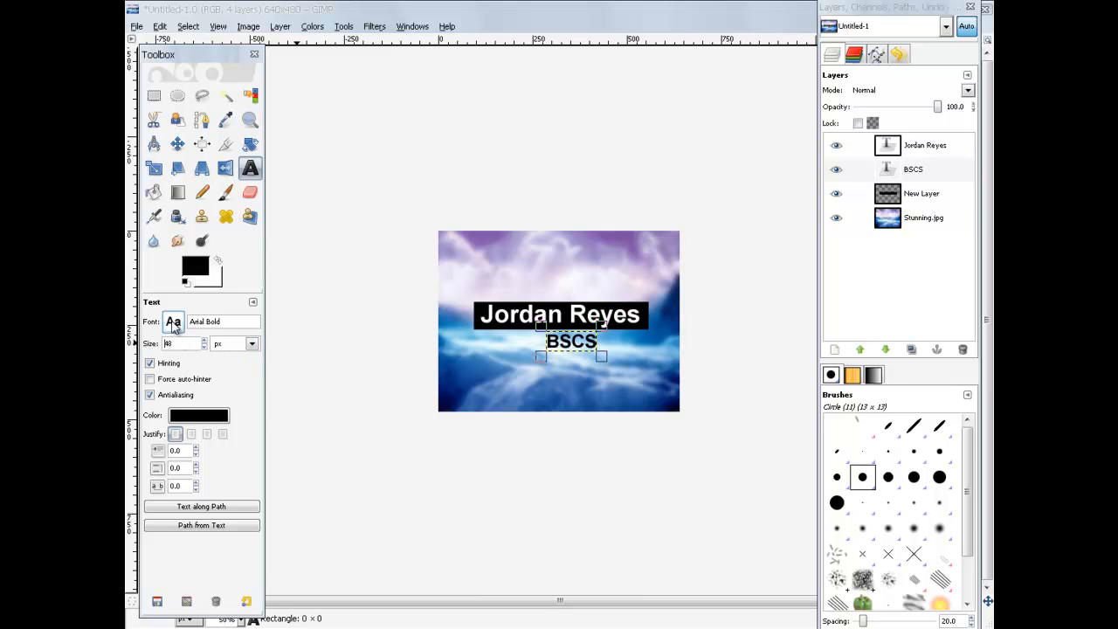
pyautogui.click(174, 322)
pyautogui.click(214, 394)
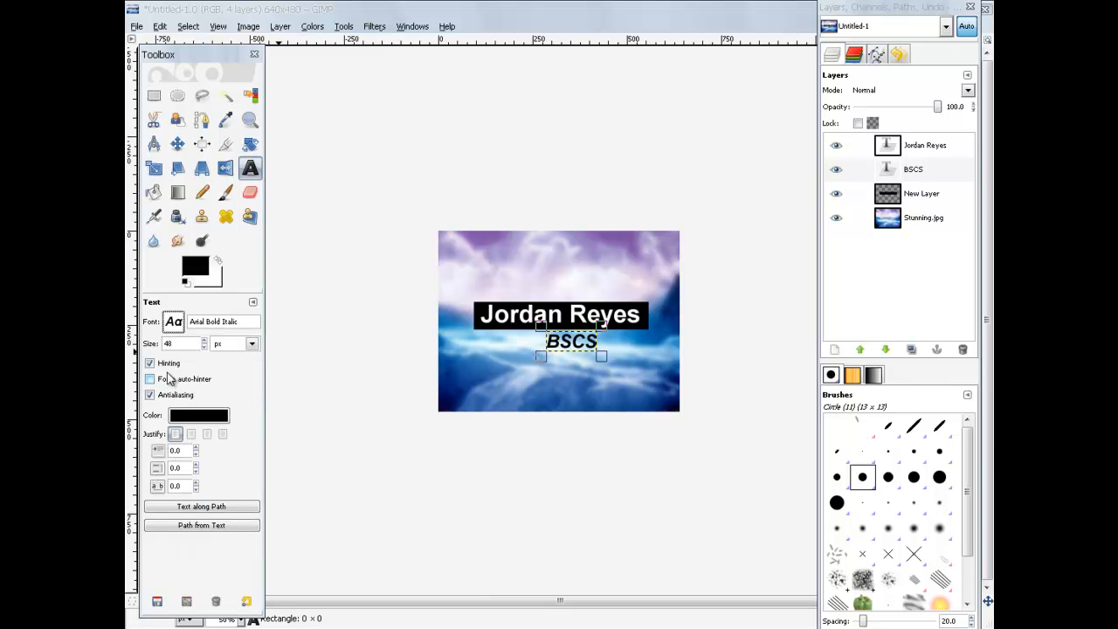
pyautogui.click(195, 421)
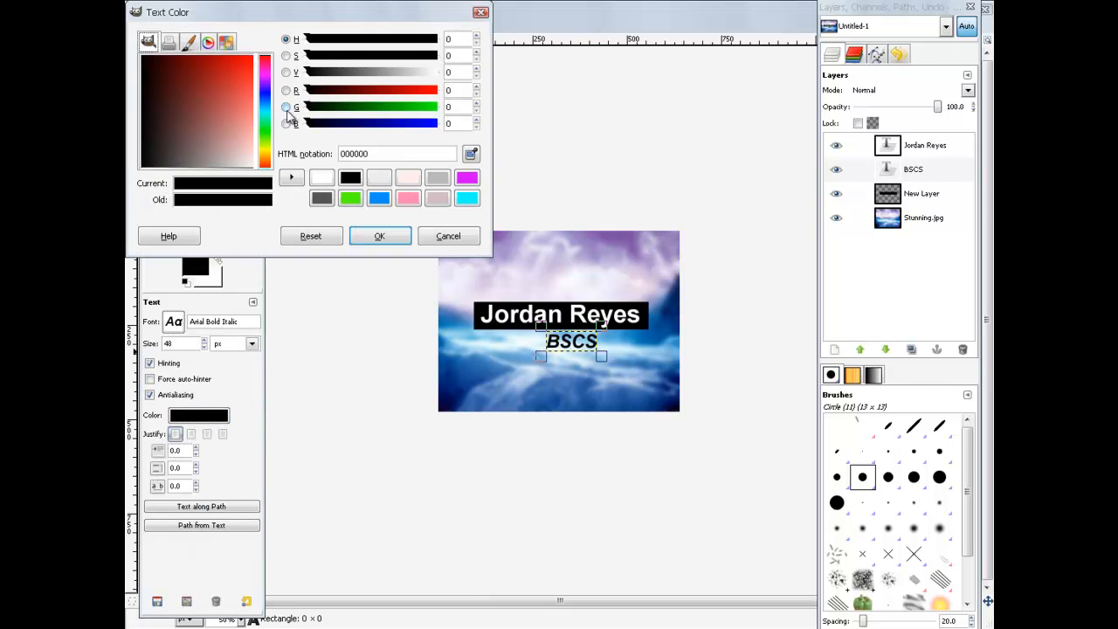
pyautogui.moveTo(209, 144); pyautogui.dragTo(247, 186)
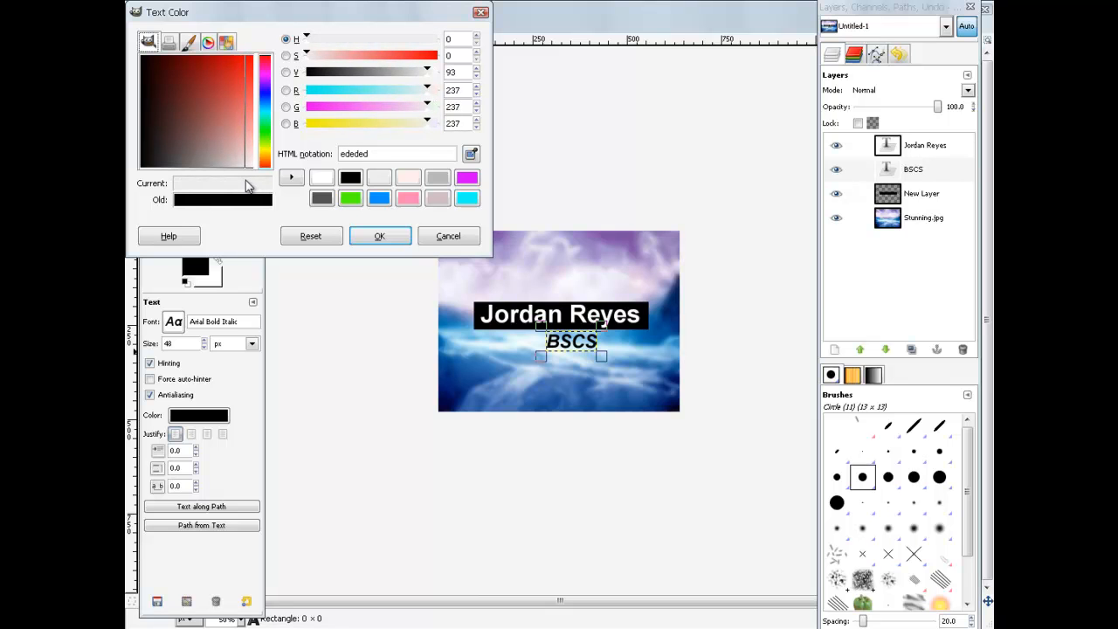
pyautogui.click(379, 236)
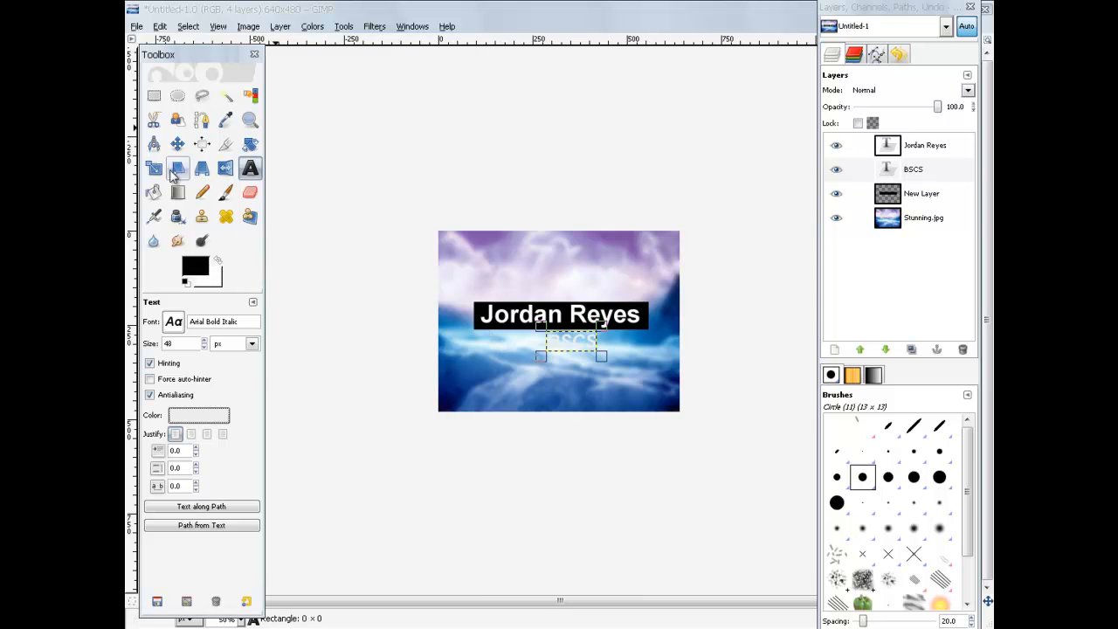
# Step: Duplicate the New Layer black bar and drag the copy down under BSCS
pyautogui.click(933, 196)
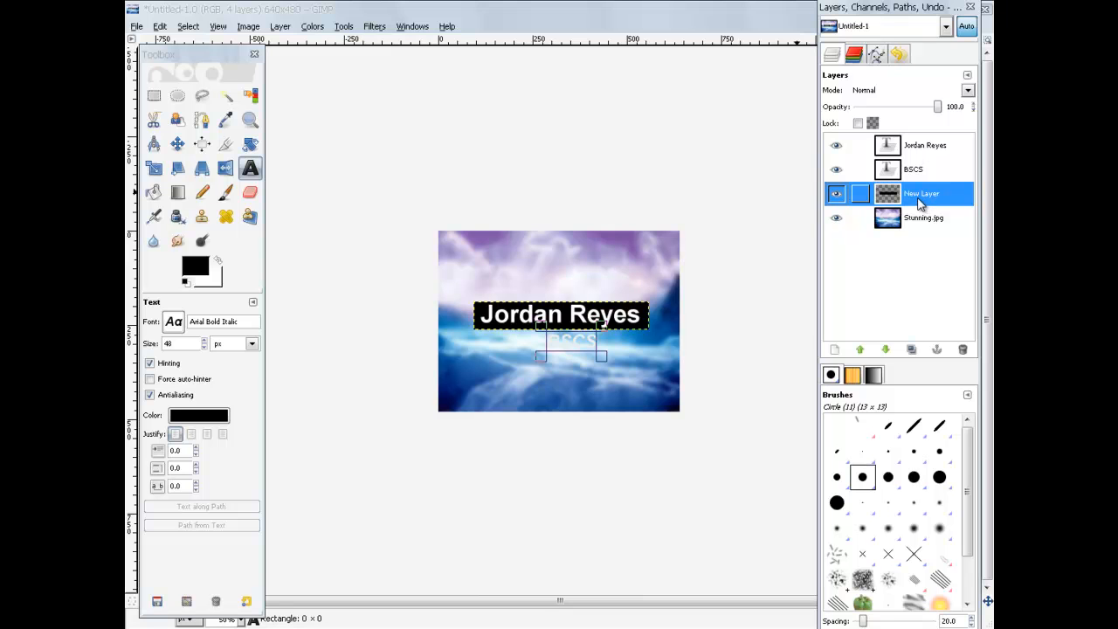
pyautogui.click(160, 27)
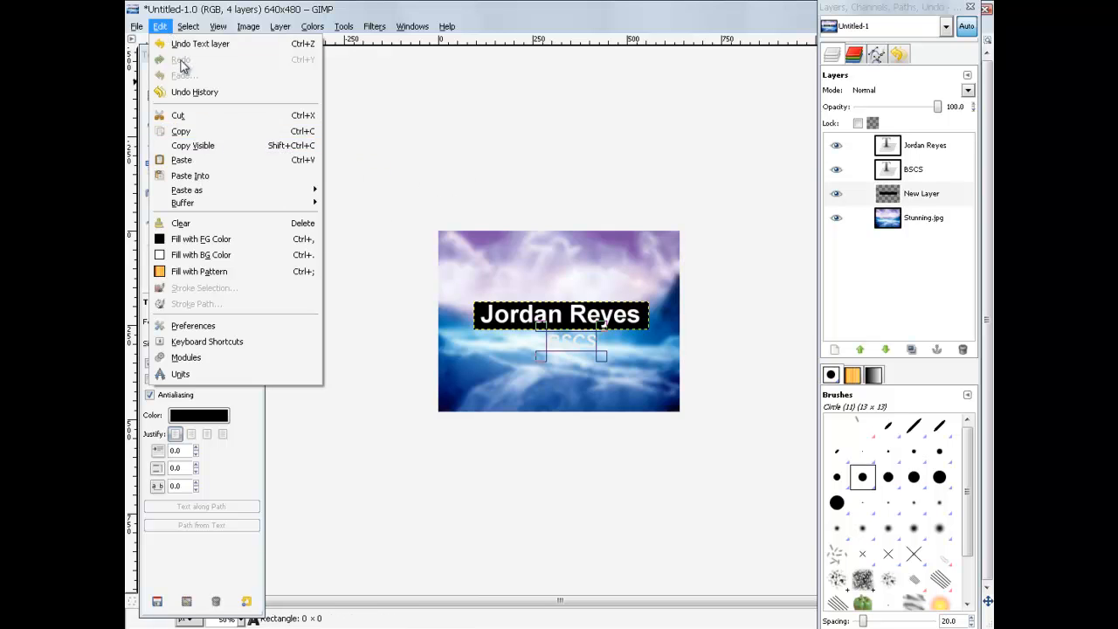
pyautogui.click(160, 28)
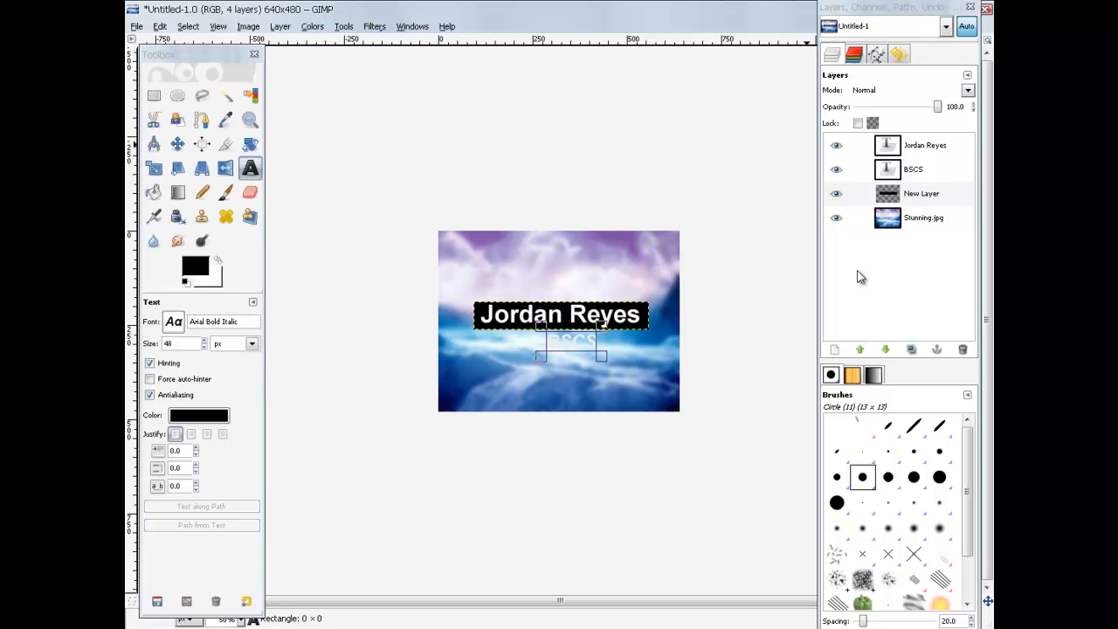
pyautogui.click(912, 349)
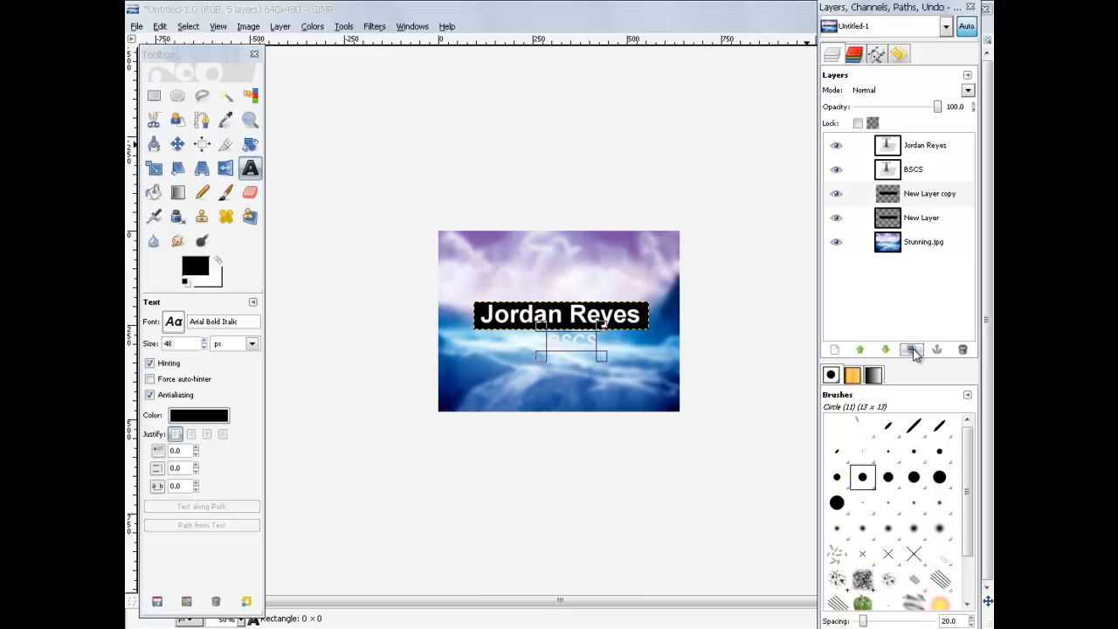
pyautogui.click(918, 196)
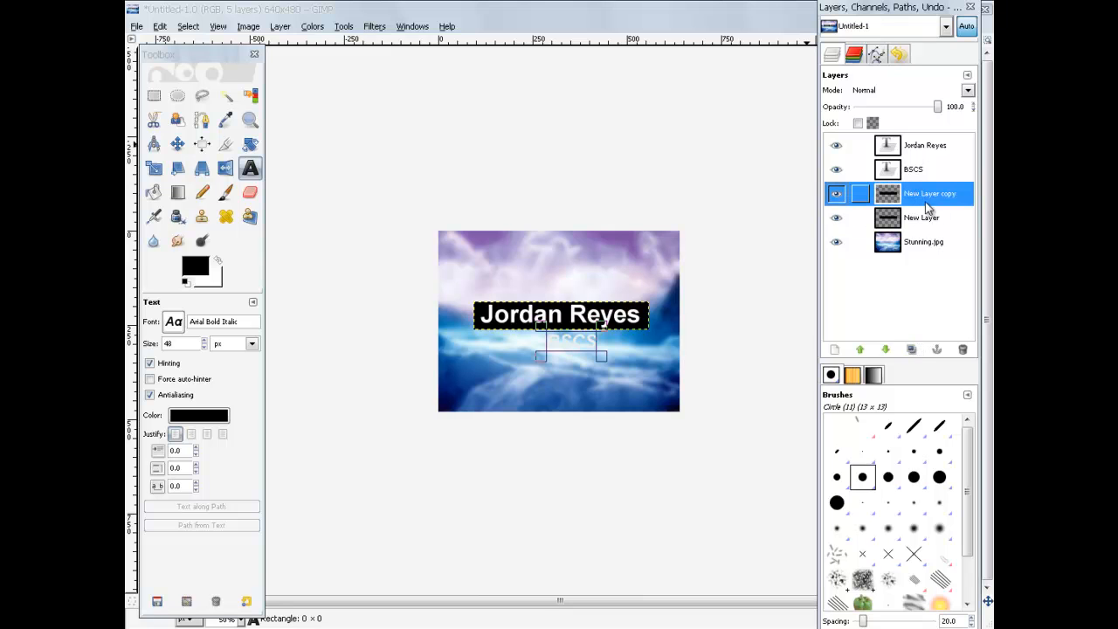
pyautogui.click(917, 217)
pyautogui.click(909, 194)
pyautogui.click(177, 144)
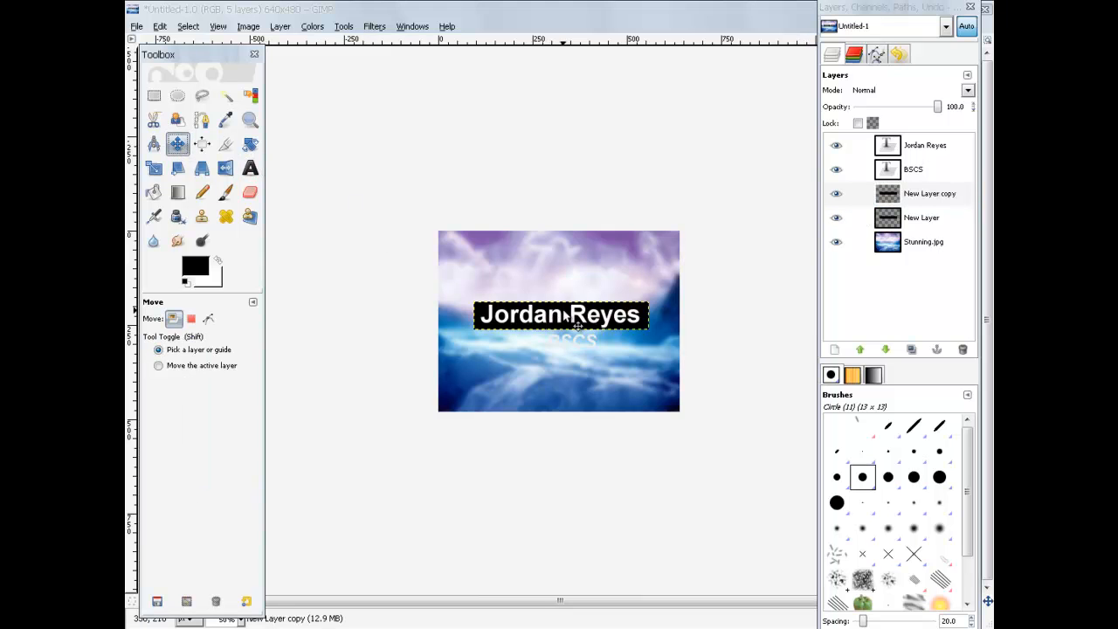
pyautogui.moveTo(569, 317); pyautogui.dragTo(632, 341)
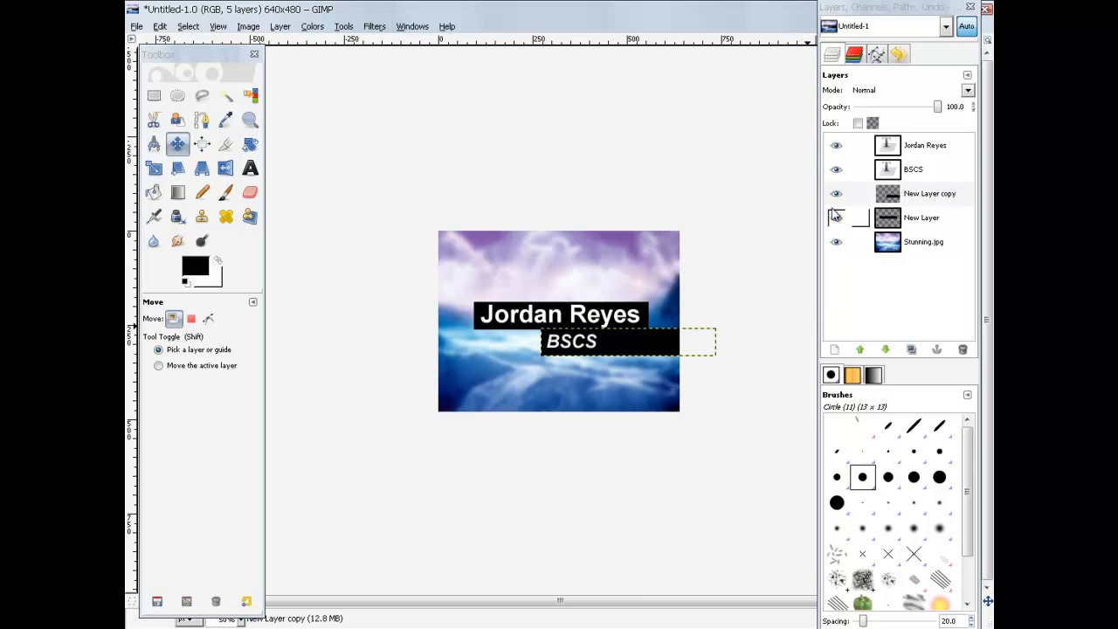
# Step: Toggle both black bars' visibility to compare them, leaving the BSCS bar shown
pyautogui.click(836, 193)
pyautogui.click(836, 218)
pyautogui.click(836, 193)
pyautogui.click(836, 219)
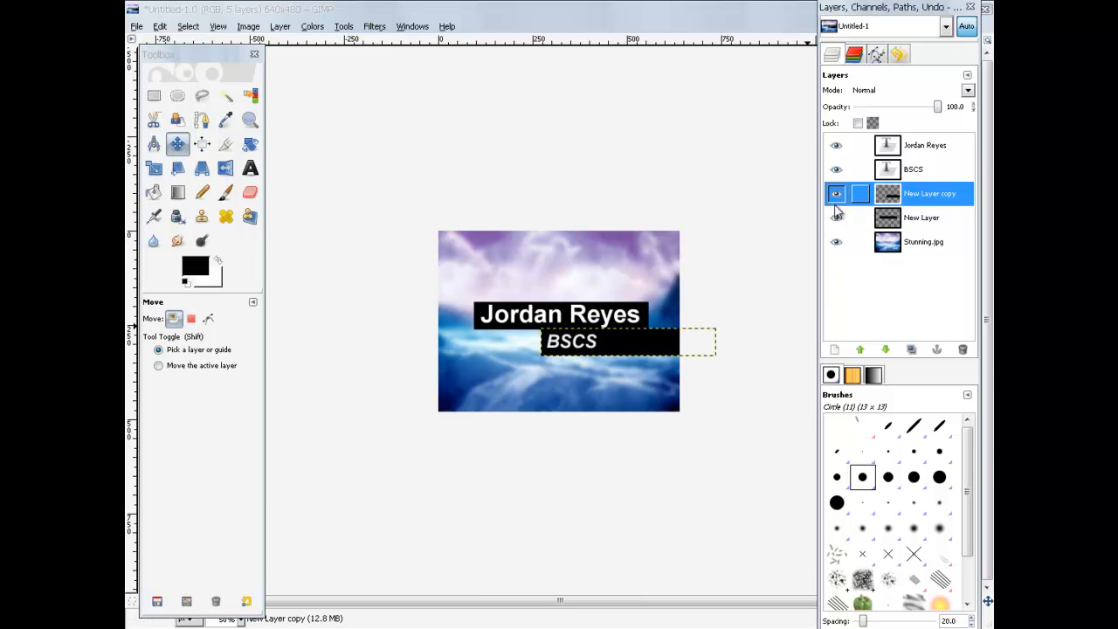
pyautogui.click(836, 194)
pyautogui.click(836, 217)
pyautogui.click(836, 193)
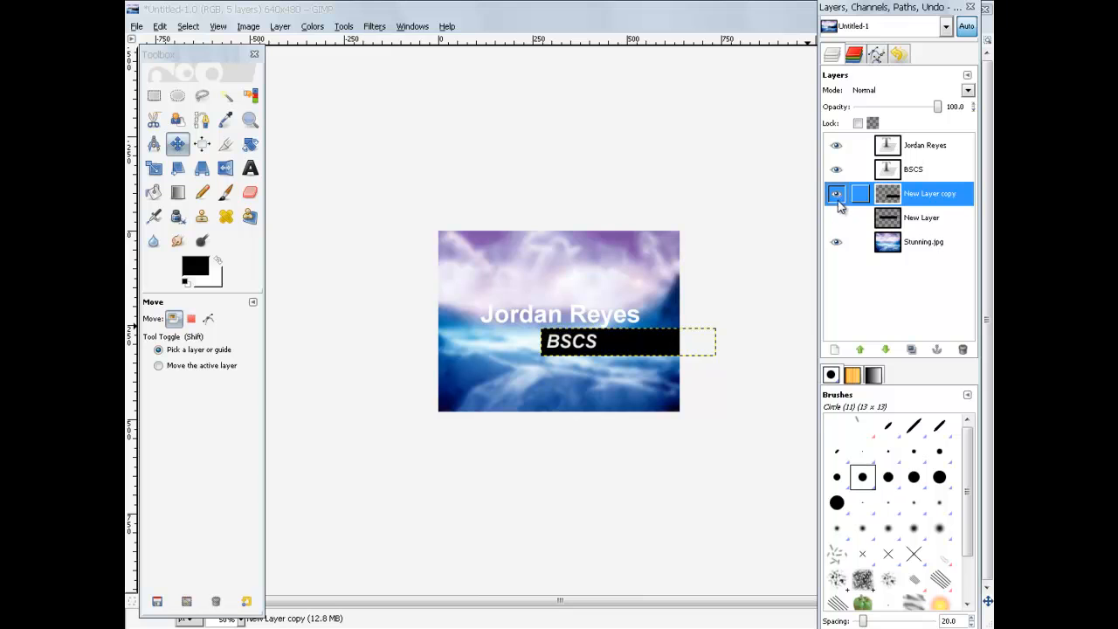
pyautogui.click(836, 218)
pyautogui.click(837, 194)
pyautogui.click(837, 195)
pyautogui.click(837, 194)
pyautogui.click(837, 195)
pyautogui.click(837, 195)
pyautogui.click(837, 195)
pyautogui.click(837, 195)
pyautogui.click(837, 195)
pyautogui.click(837, 194)
pyautogui.click(837, 195)
pyautogui.click(837, 195)
pyautogui.click(838, 196)
pyautogui.click(838, 196)
pyautogui.click(838, 196)
pyautogui.click(838, 196)
pyautogui.click(838, 196)
pyautogui.click(838, 196)
pyautogui.click(838, 196)
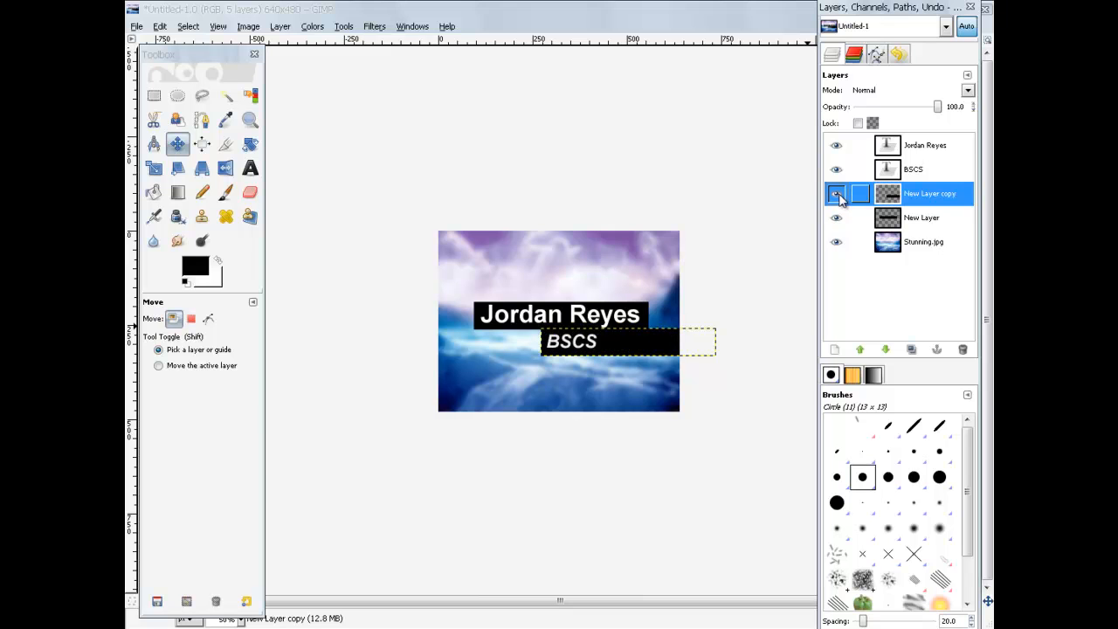
# Step: Lower New Layer copy beneath the original New Layer bar
pyautogui.click(892, 351)
pyautogui.click(926, 220)
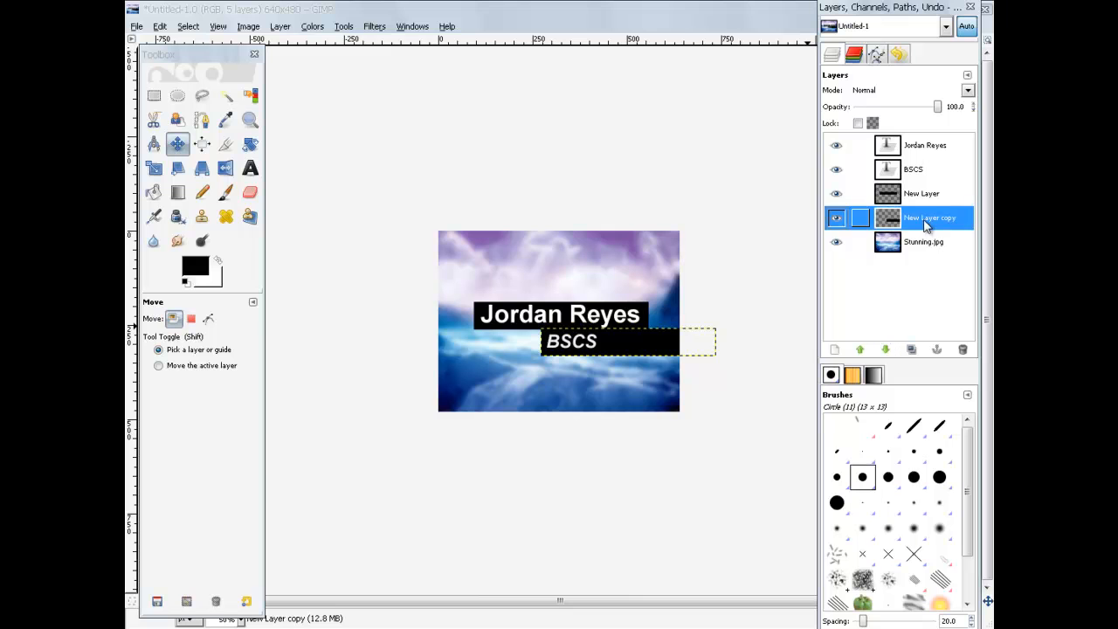
pyautogui.click(154, 168)
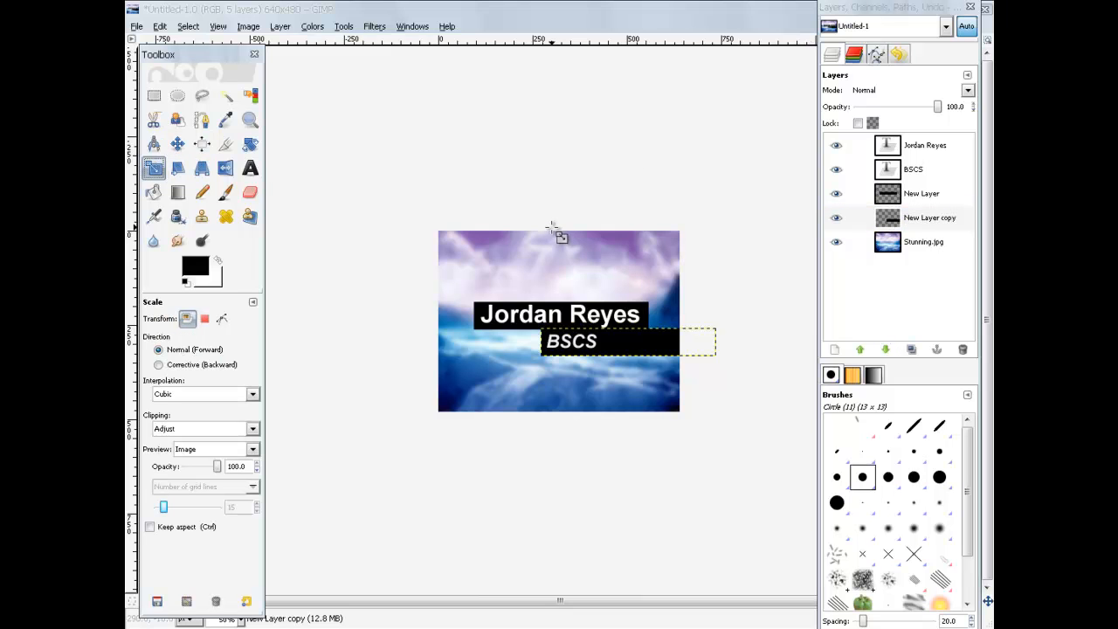
# Step: Narrow the black bar behind BSCS to 166 px wide
pyautogui.click(708, 348)
pyautogui.moveTo(689, 342); pyautogui.dragTo(619, 343)
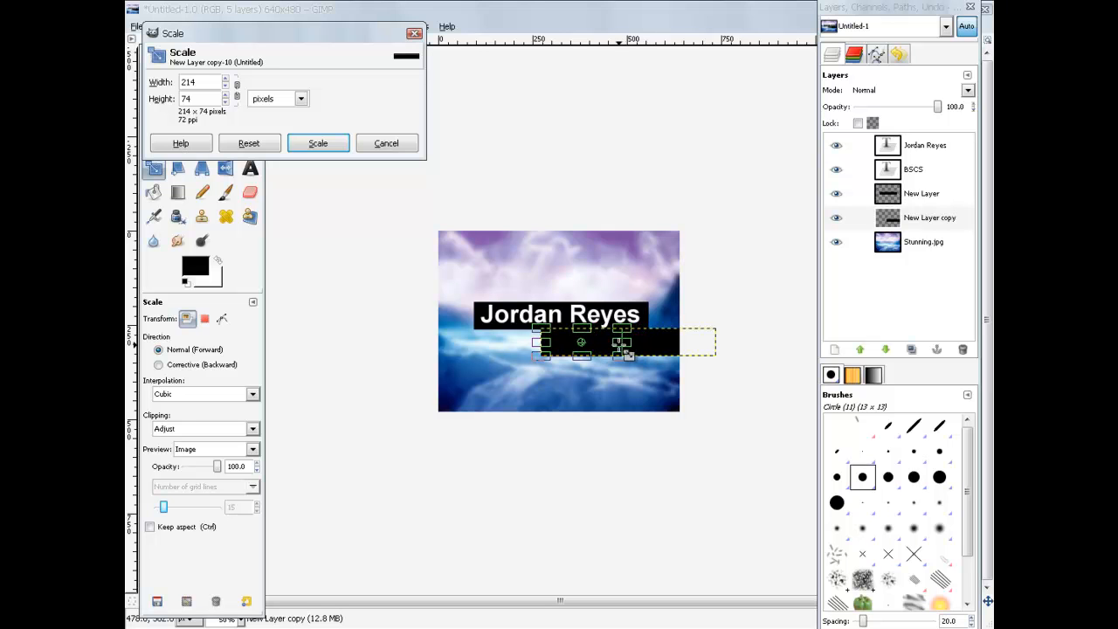
pyautogui.click(318, 143)
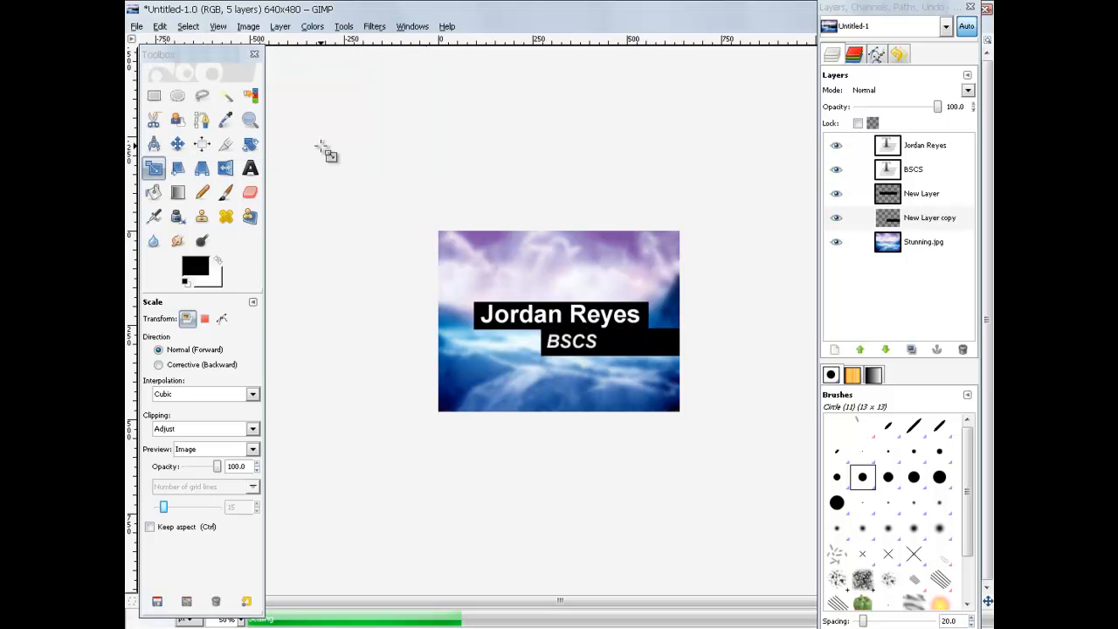
pyautogui.click(628, 346)
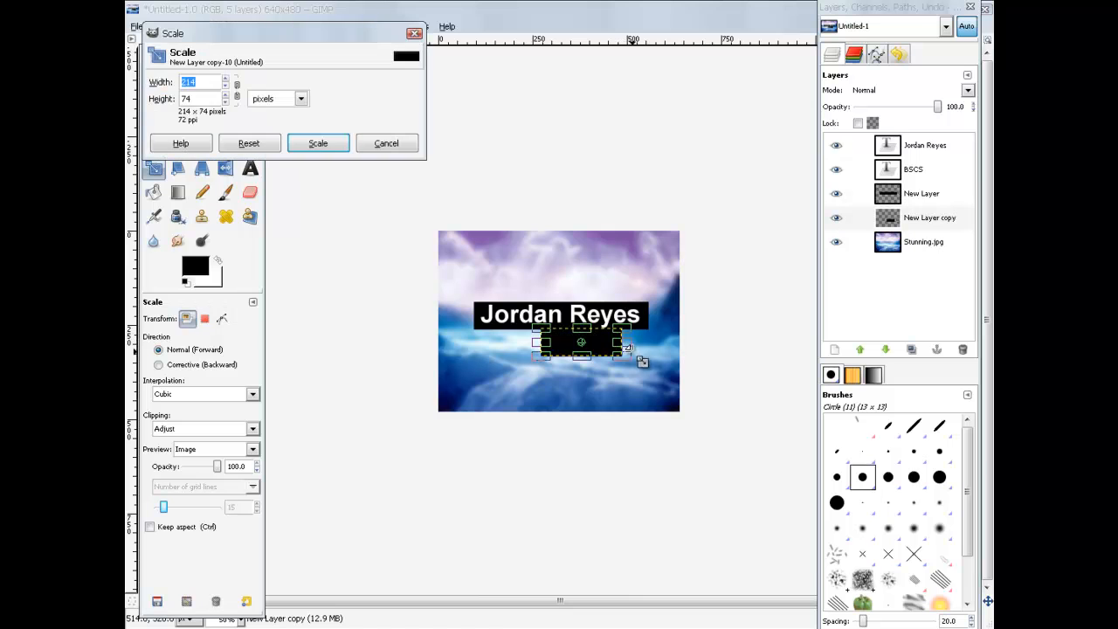
pyautogui.moveTo(627, 345); pyautogui.dragTo(606, 346)
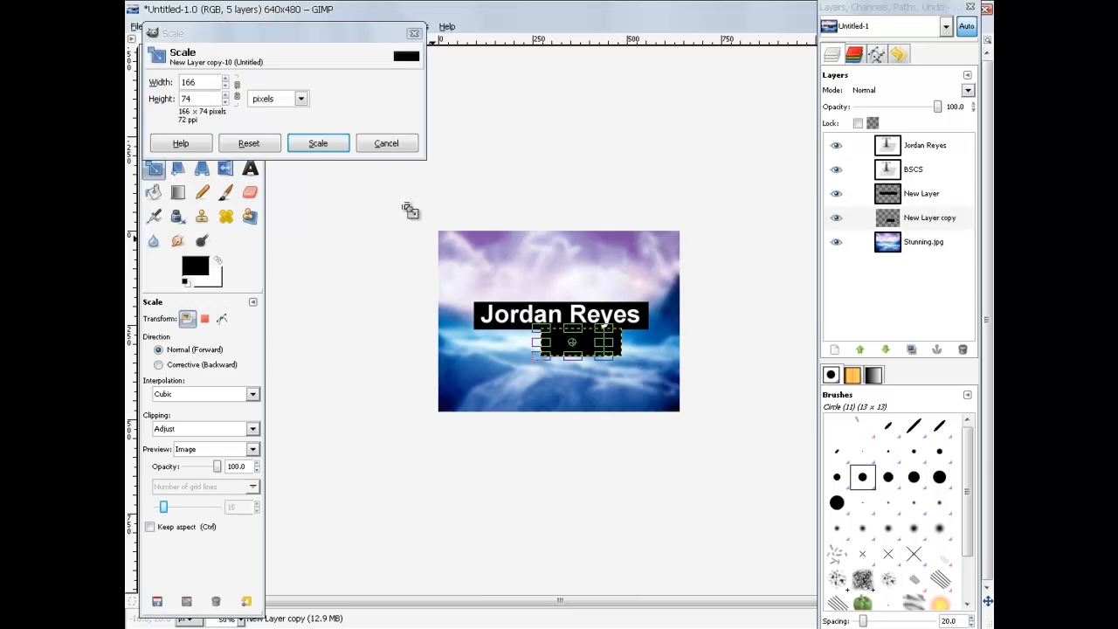
pyautogui.click(332, 149)
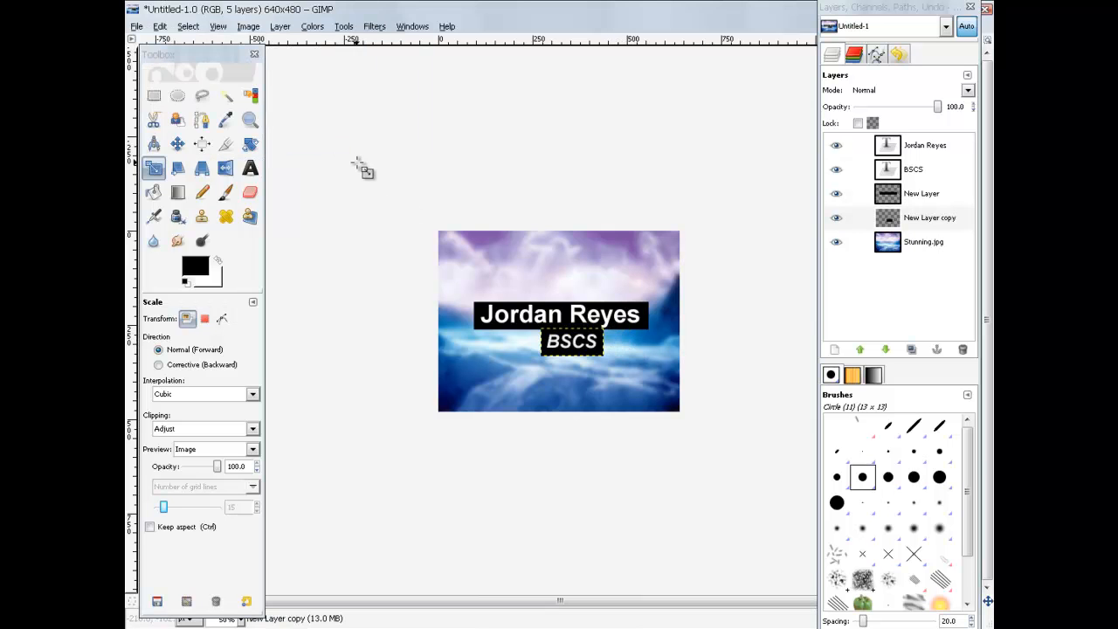
# Step: Nudge the BSCS text up beneath the name bar, moving only the active layer
pyautogui.click(177, 144)
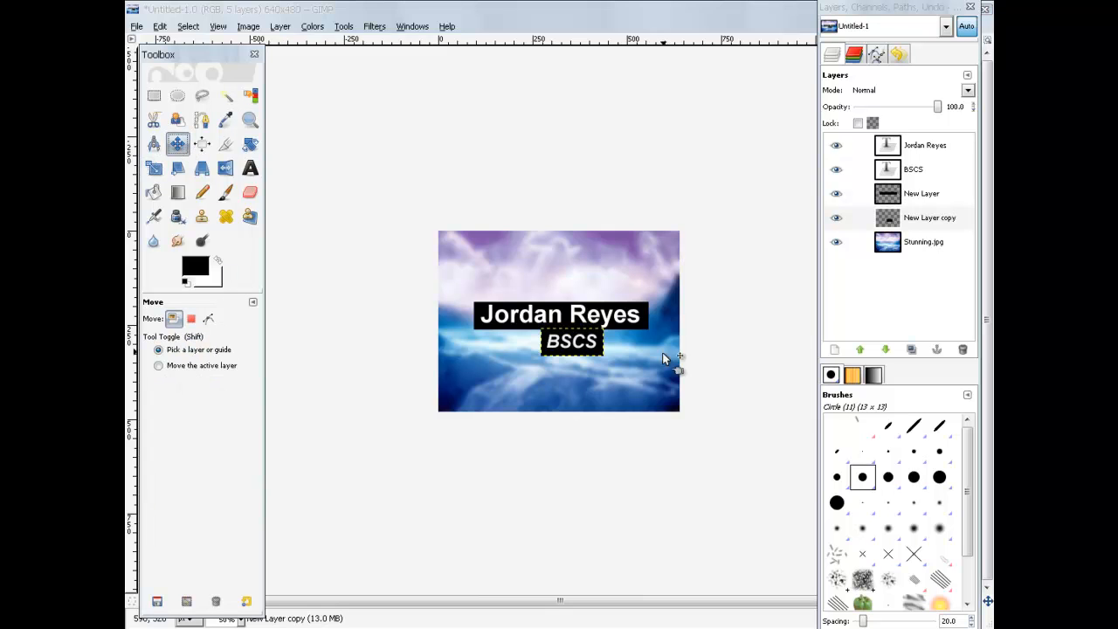
pyautogui.moveTo(588, 350); pyautogui.dragTo(576, 345)
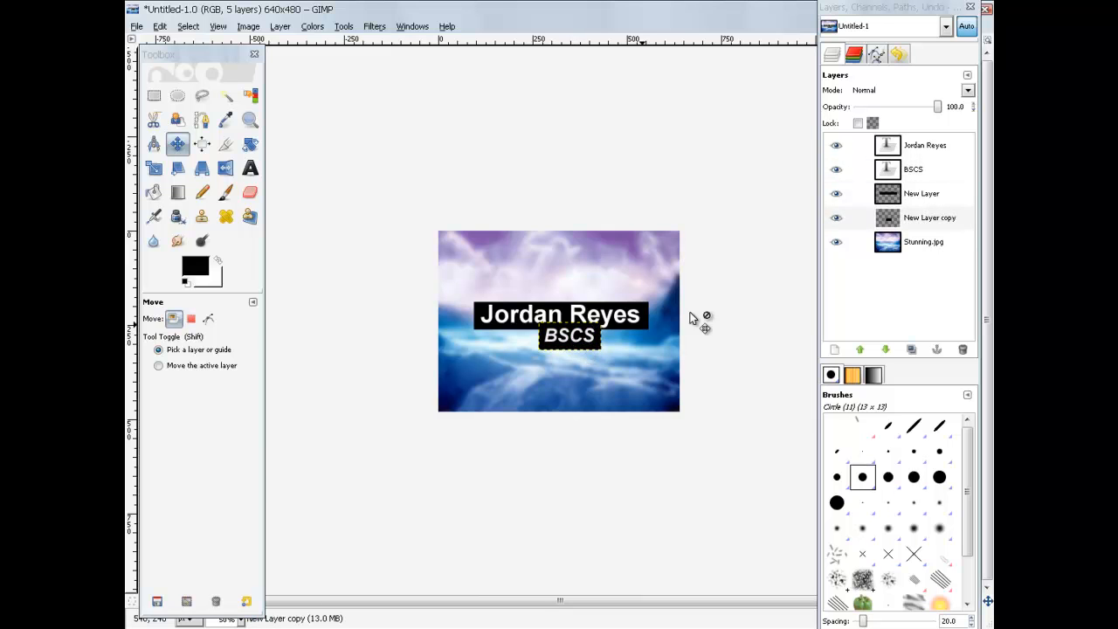
pyautogui.click(931, 174)
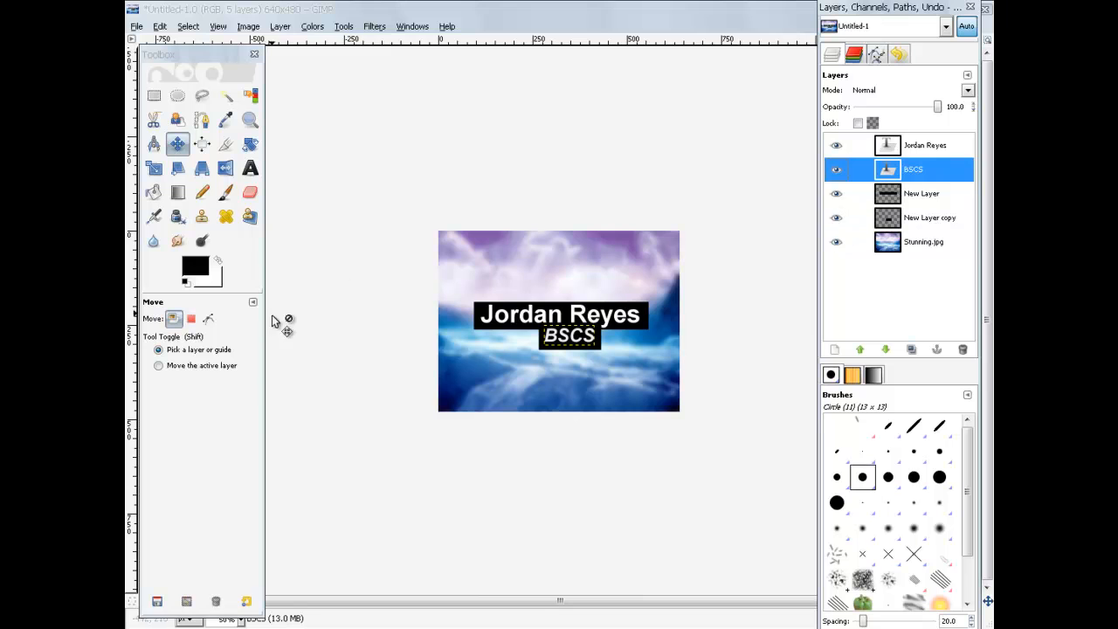
pyautogui.click(187, 370)
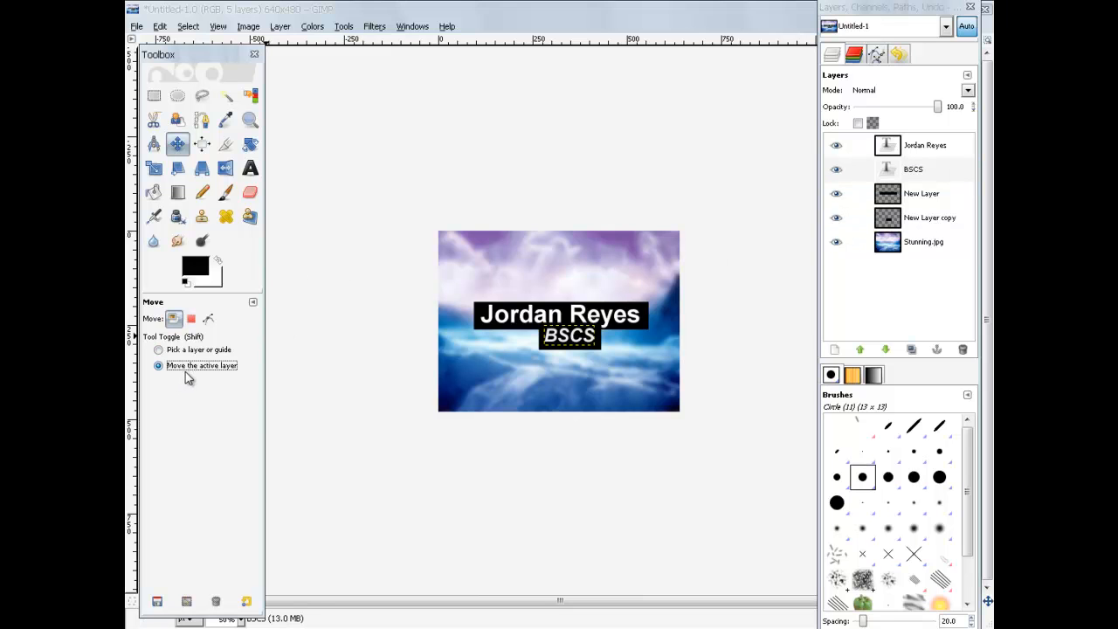
pyautogui.moveTo(565, 342); pyautogui.dragTo(463, 363)
pyautogui.click(225, 370)
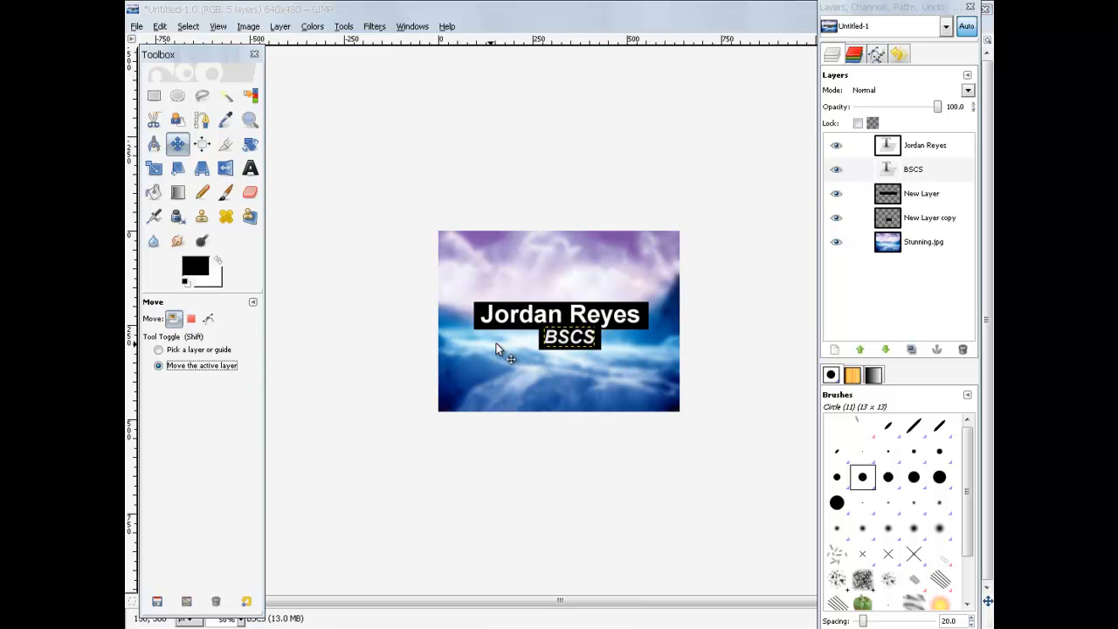
pyautogui.moveTo(570, 346); pyautogui.dragTo(575, 337)
pyautogui.click(174, 353)
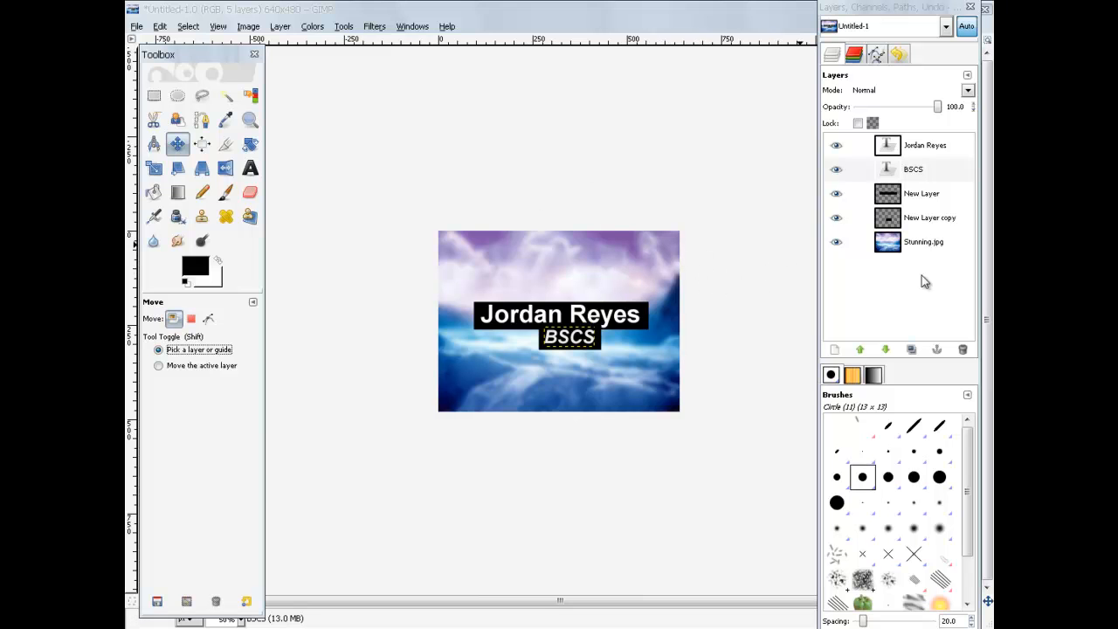
# Step: Open Grunge.jpg from the Desktop as a new layer above BSCS
pyautogui.click(838, 247)
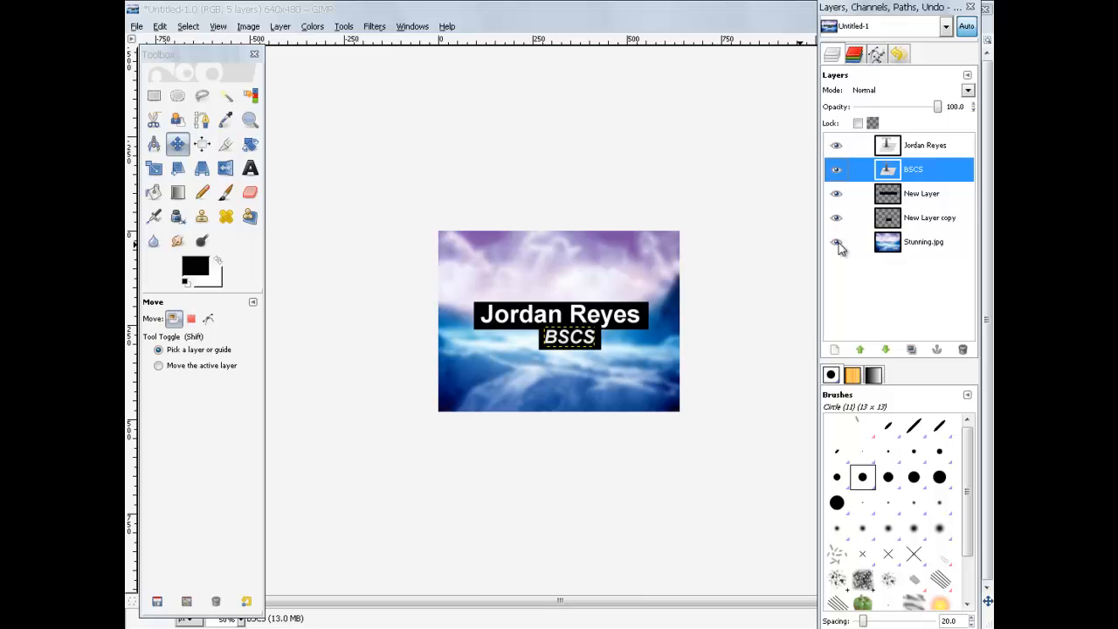
pyautogui.doubleClick(448, 12)
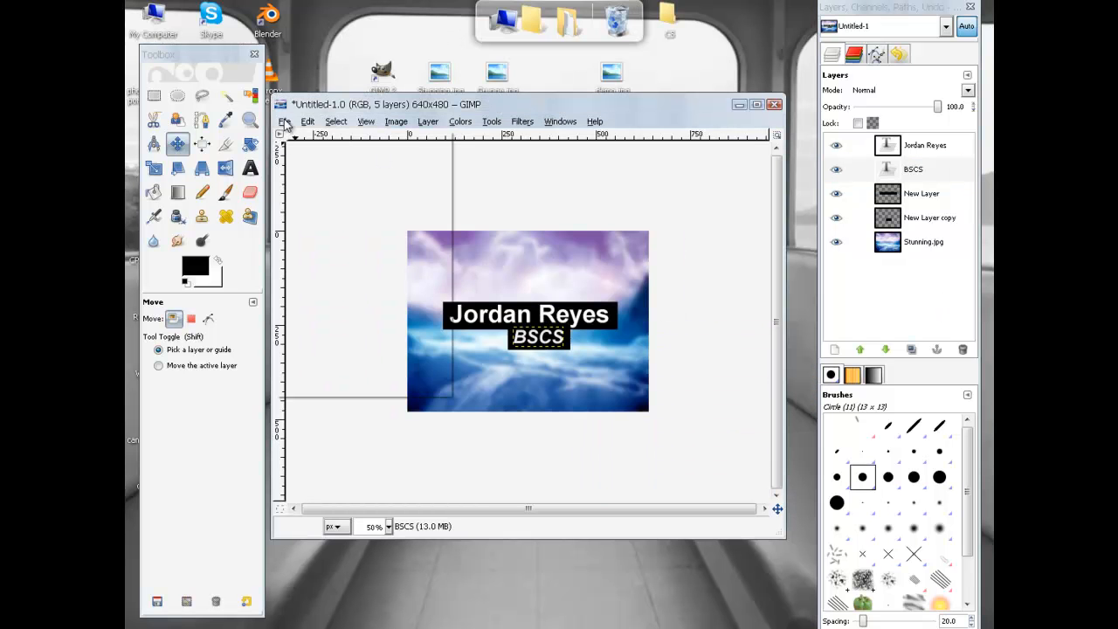
pyautogui.click(284, 122)
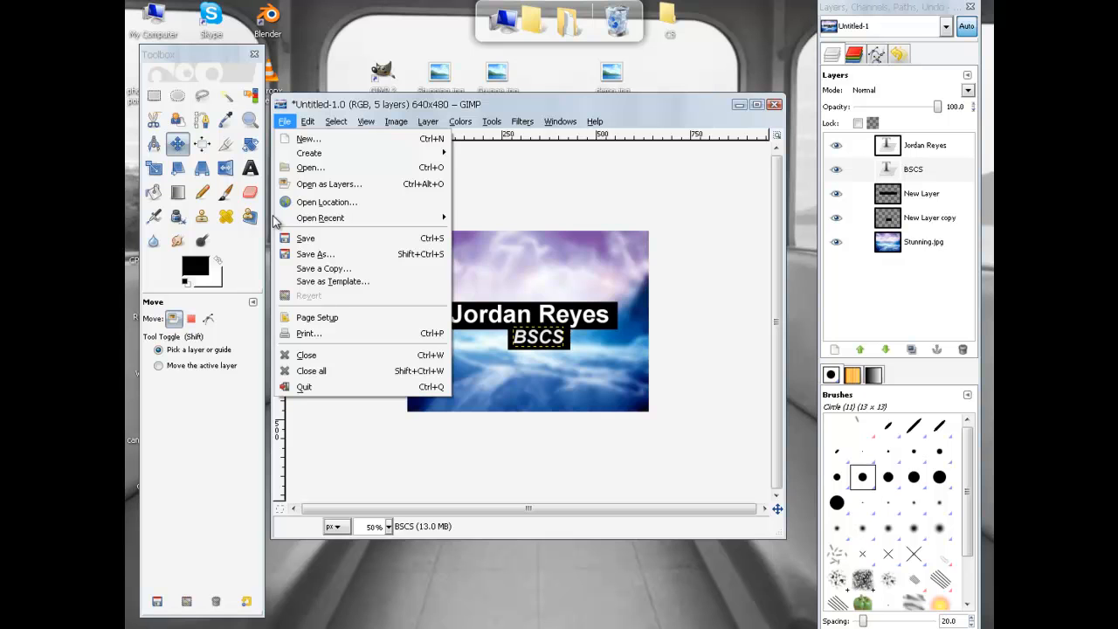
pyautogui.click(345, 184)
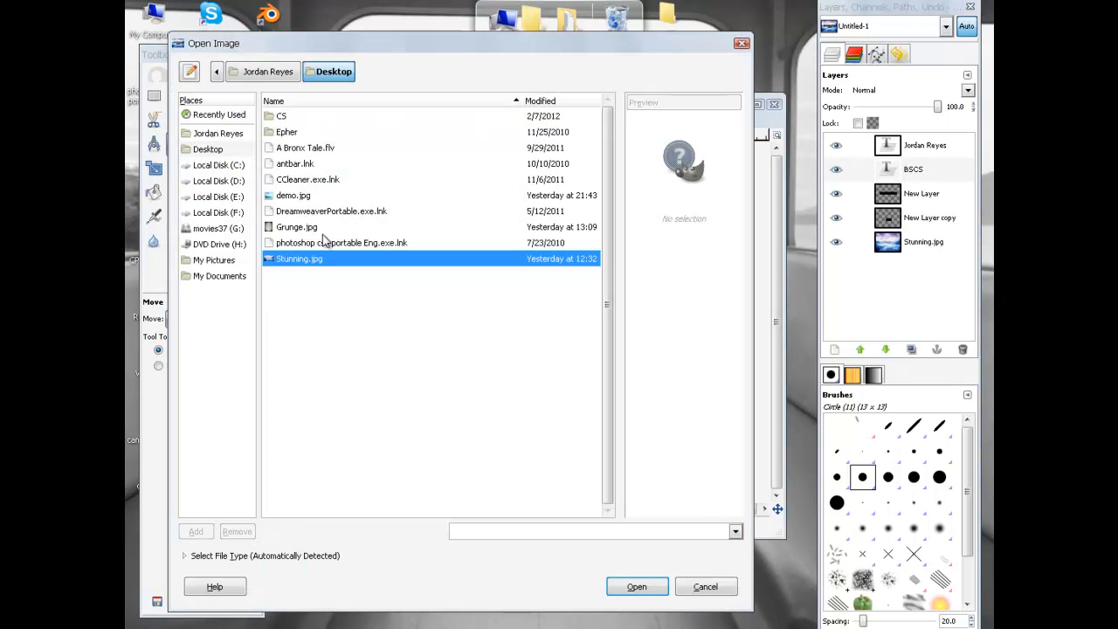
pyautogui.click(312, 228)
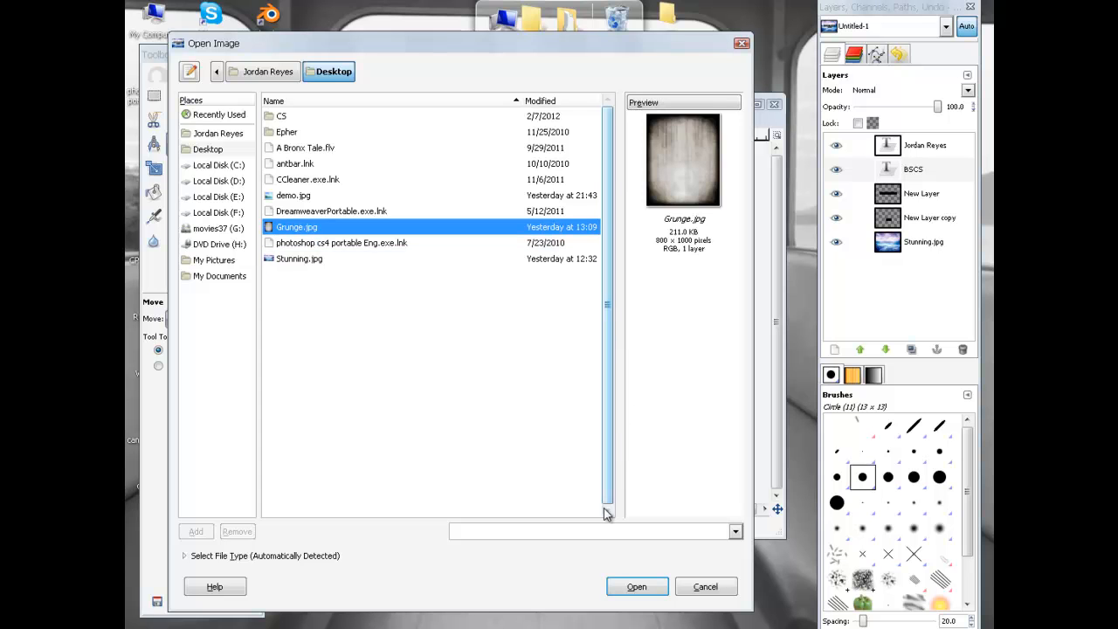
pyautogui.click(637, 587)
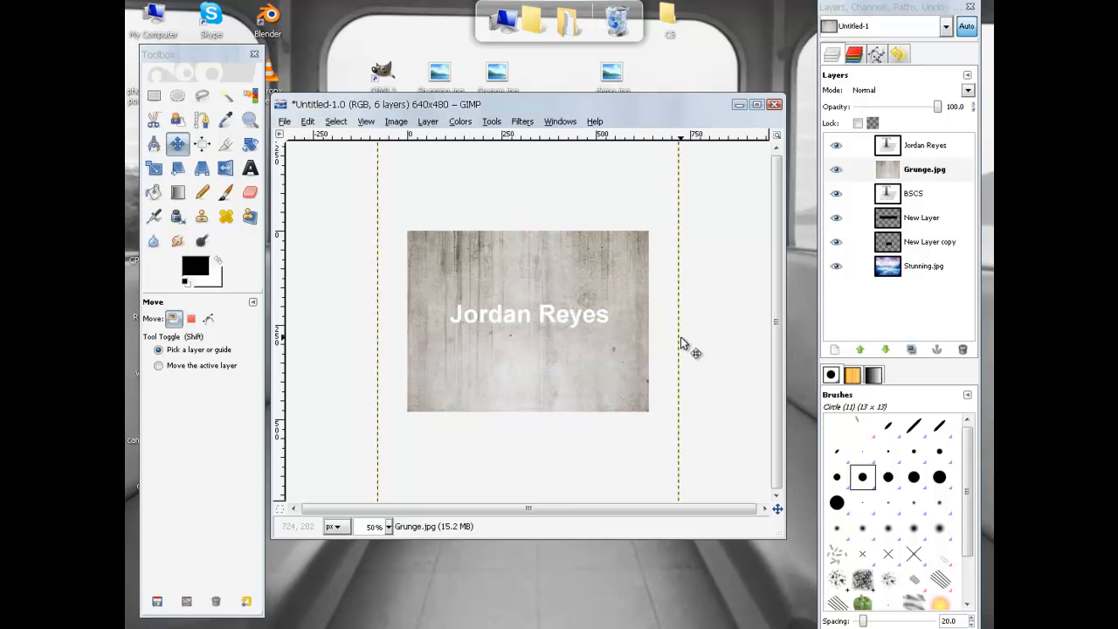
pyautogui.doubleClick(513, 106)
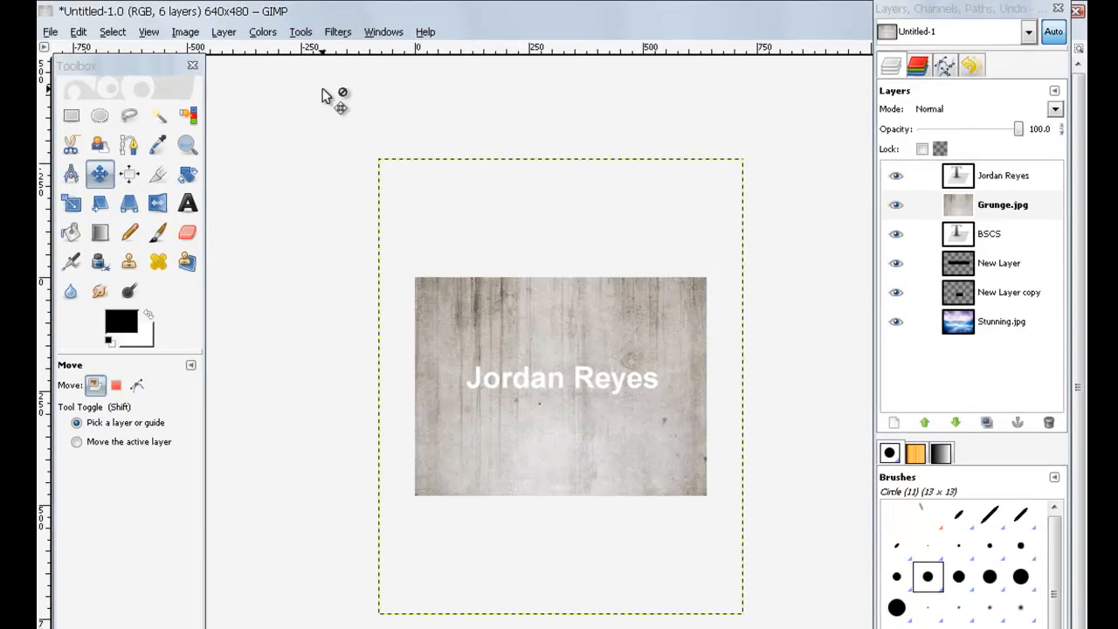
# Step: Rotate the Grunge.jpg layer 90° clockwise
pyautogui.click(226, 33)
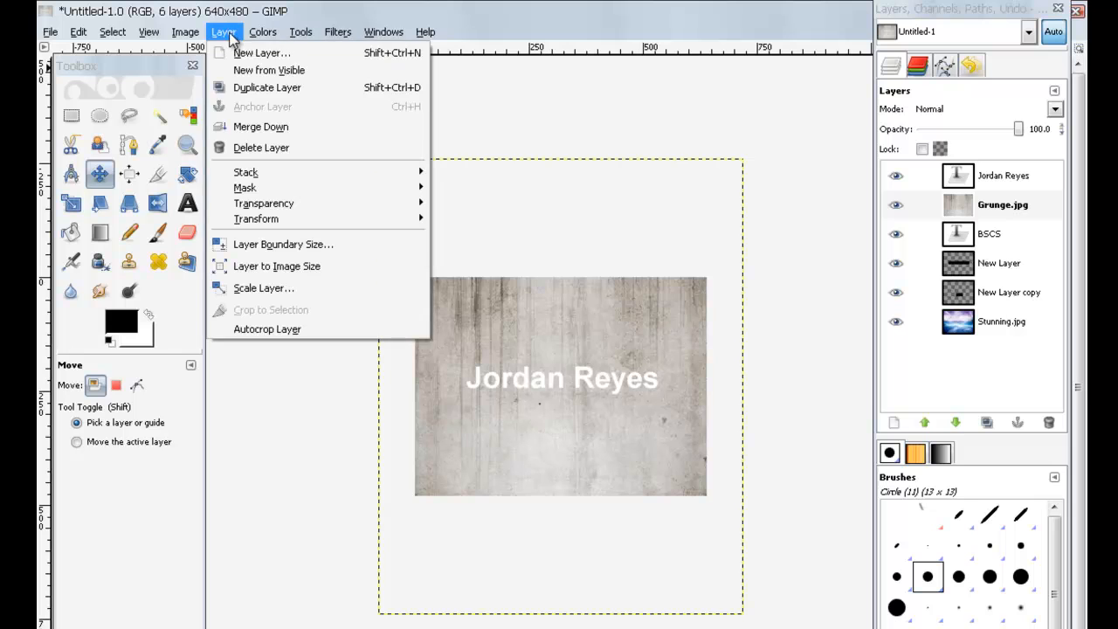
pyautogui.moveTo(290, 227)
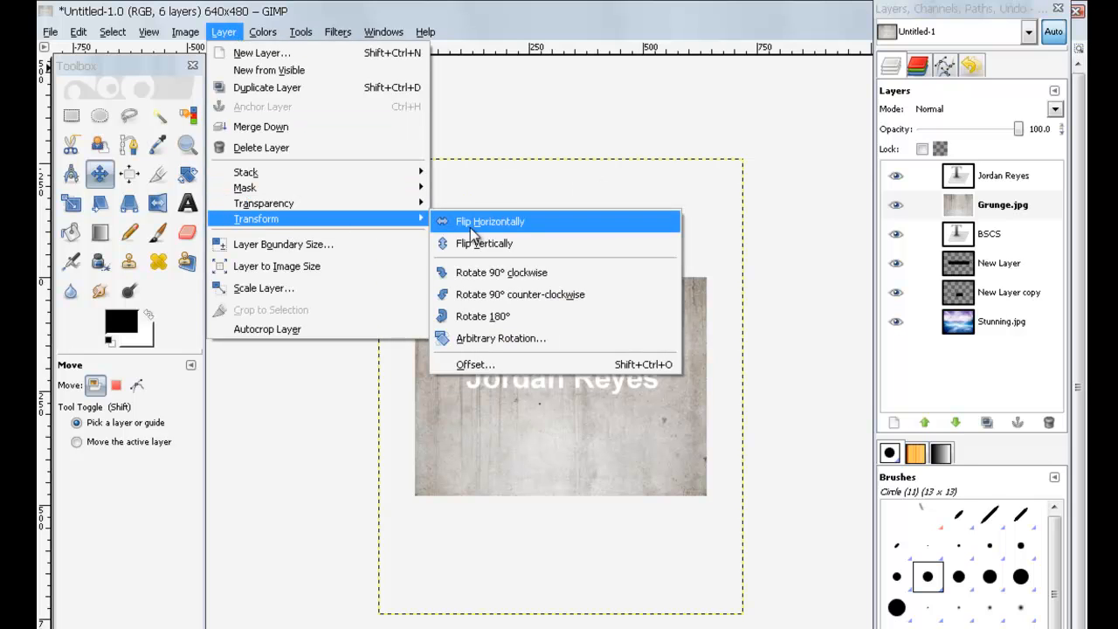
pyautogui.click(548, 273)
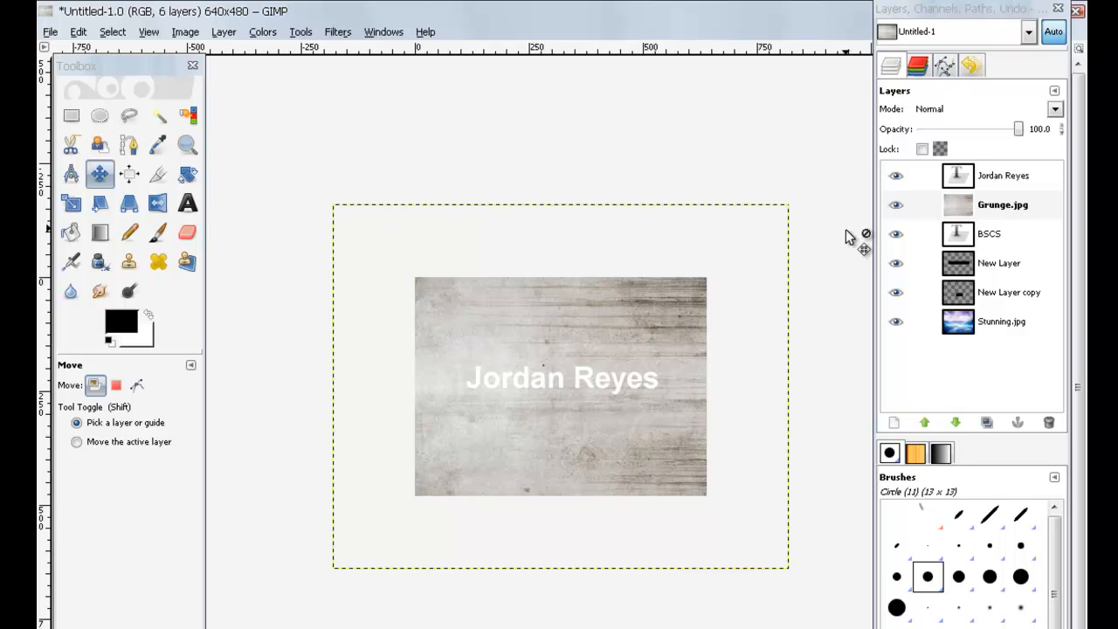
# Step: Scale the grunge layer to 640 × 480 and move it over the canvas
pyautogui.click(72, 203)
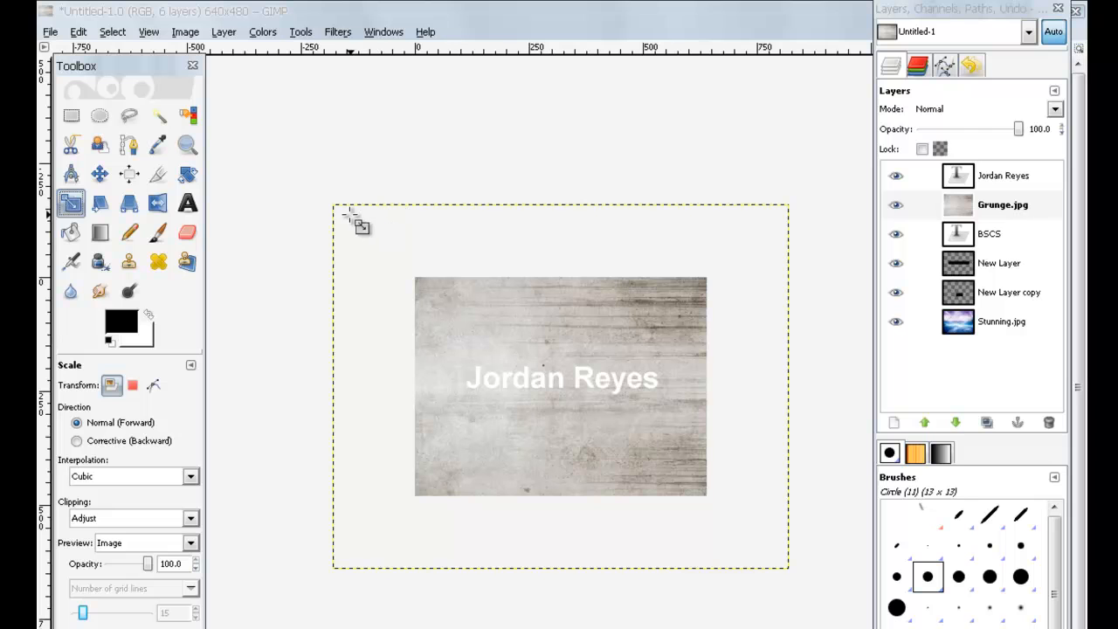
pyautogui.click(469, 258)
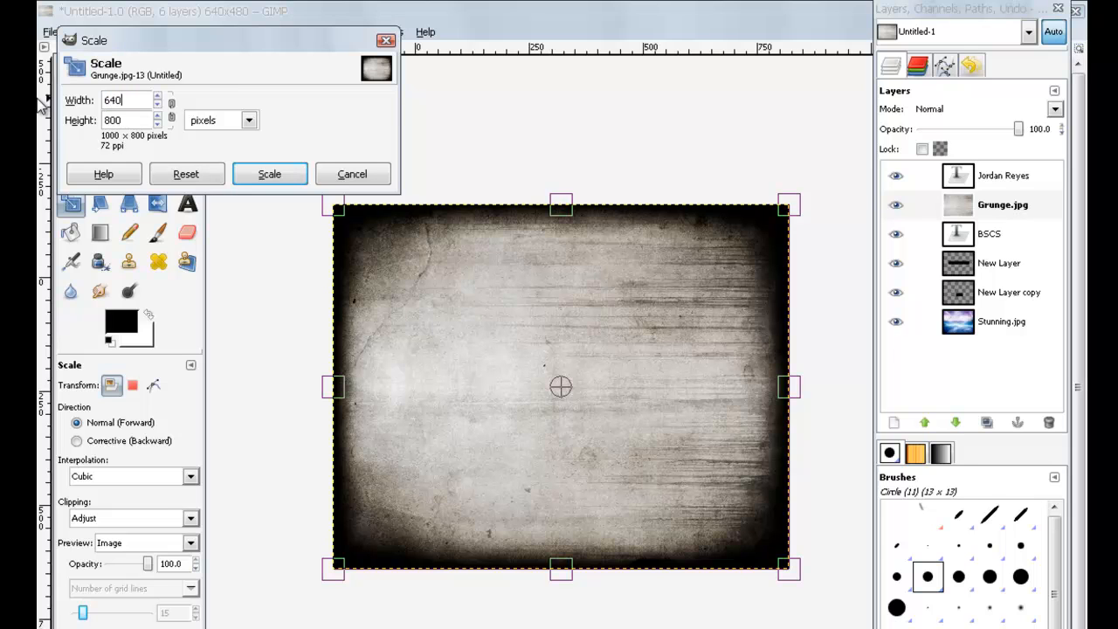
pyautogui.press('Tab')
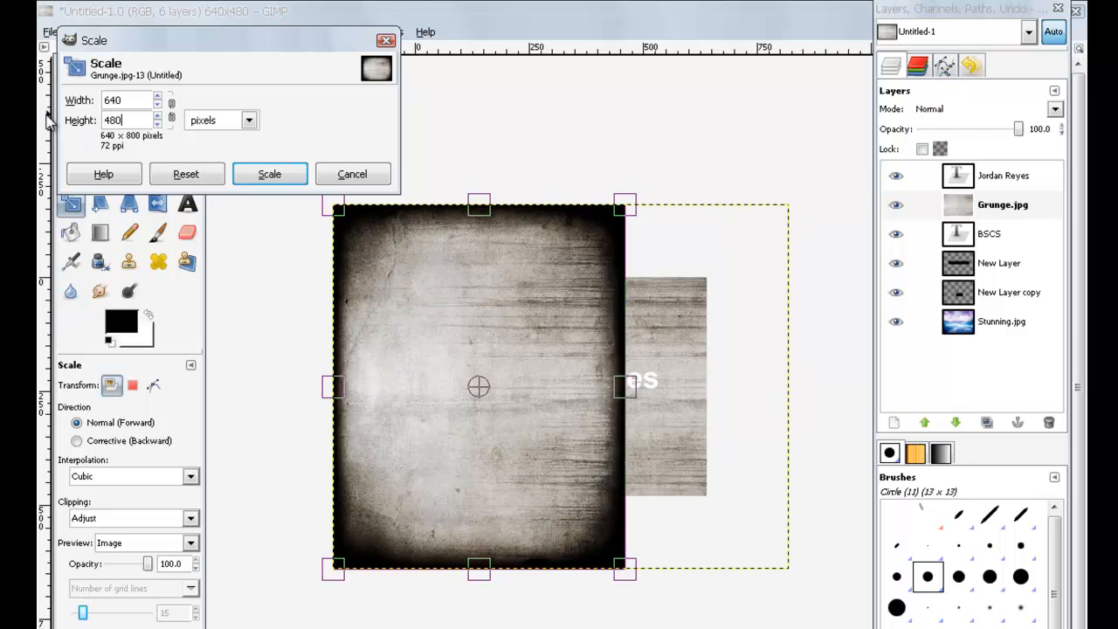
pyautogui.click(278, 178)
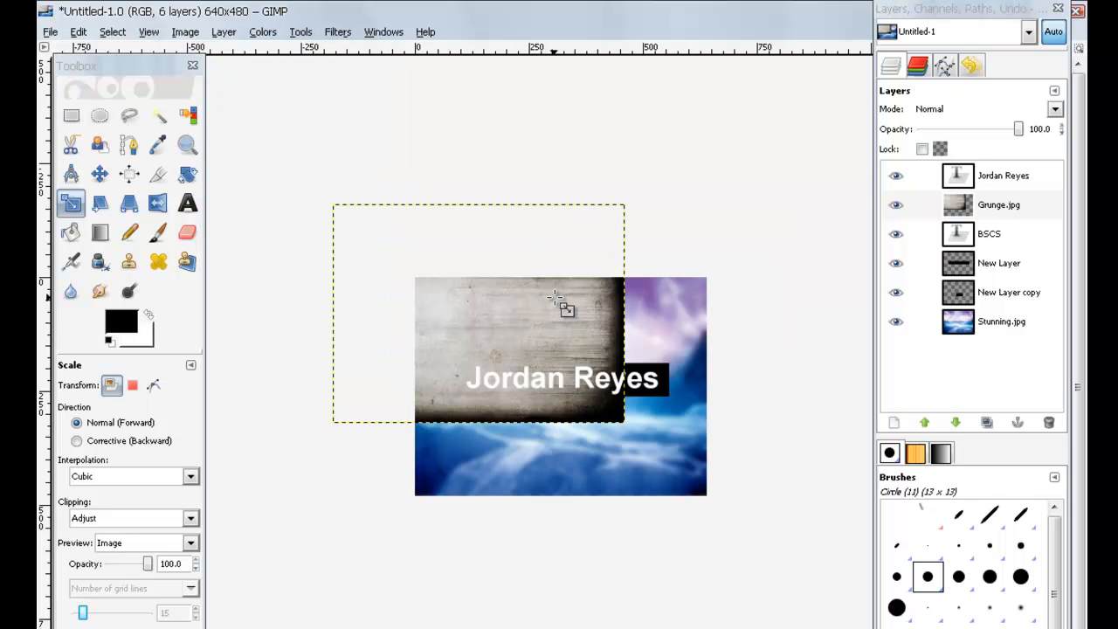
pyautogui.click(100, 175)
pyautogui.moveTo(507, 313); pyautogui.dragTo(590, 387)
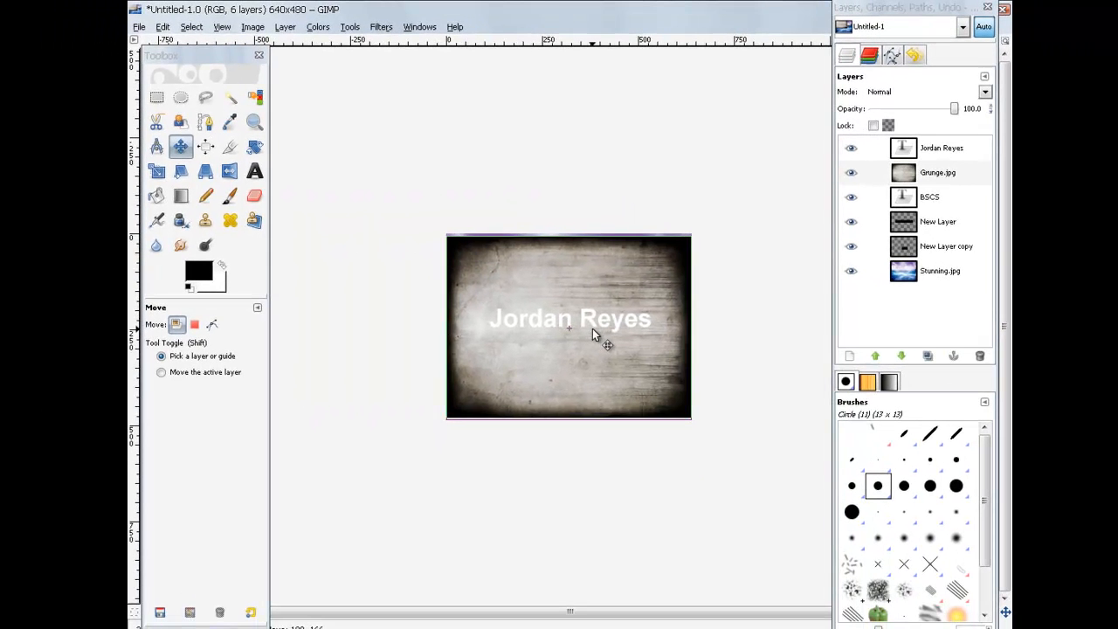
# Step: Align the grunge layer with the canvas and raise Grunge.jpg to the top of the stack
pyautogui.moveTo(592, 325); pyautogui.dragTo(583, 279)
pyautogui.click(941, 171)
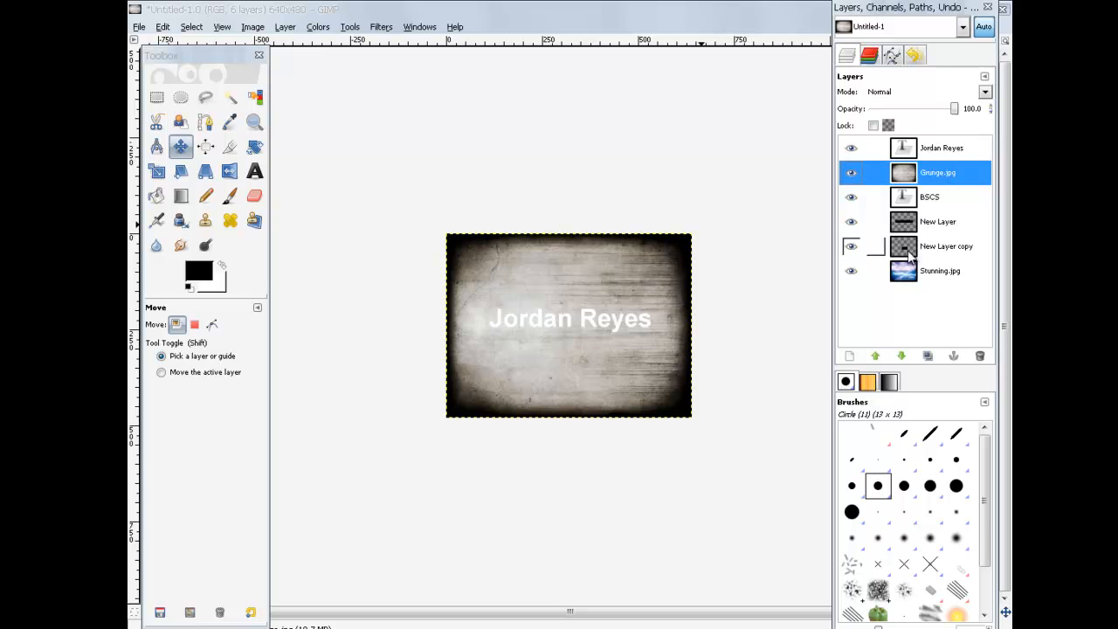
pyautogui.click(877, 356)
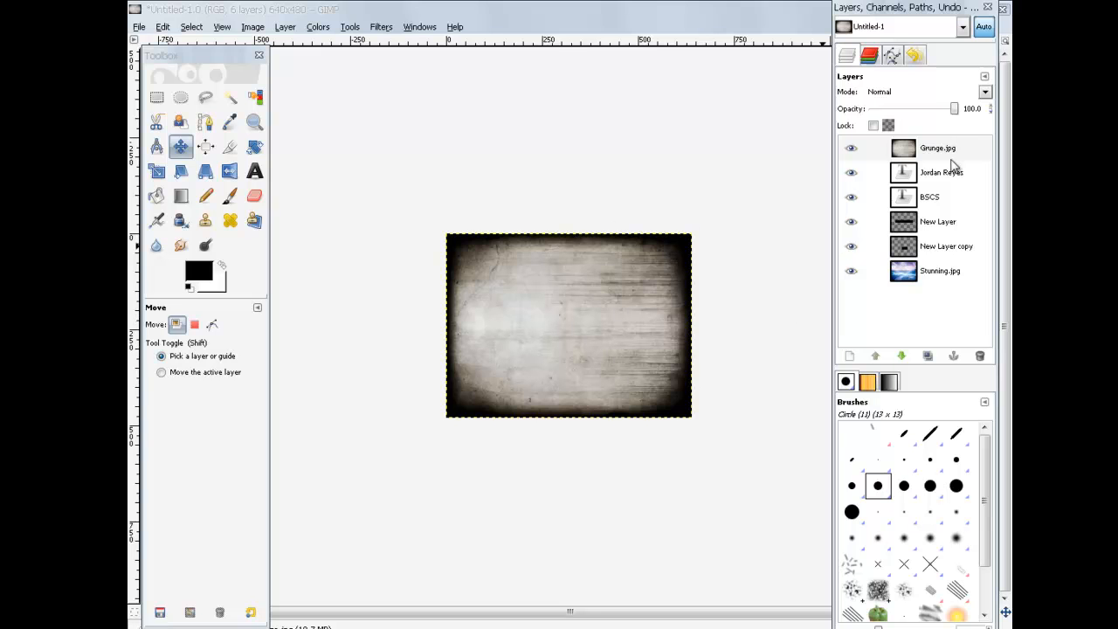
pyautogui.click(937, 154)
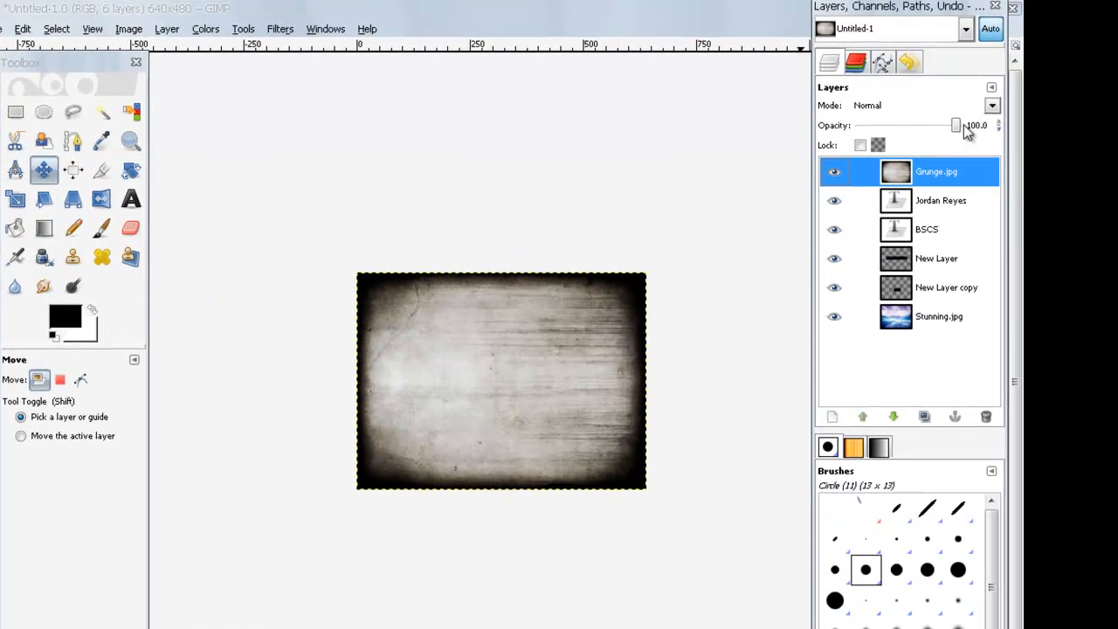
pyautogui.moveTo(954, 125); pyautogui.dragTo(999, 125)
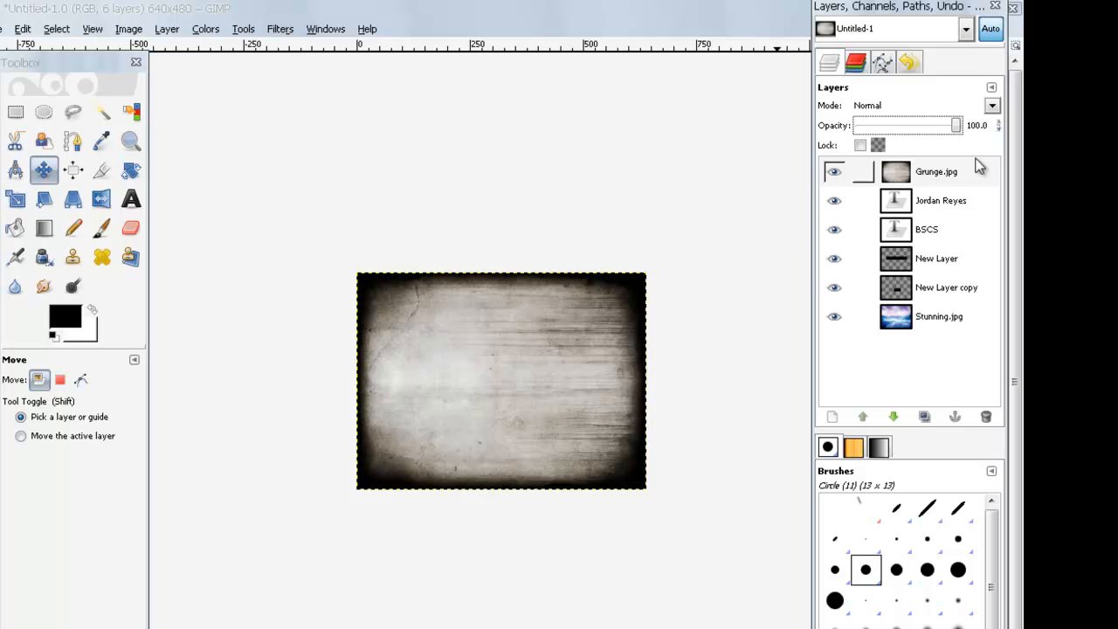
# Step: Try Multiply and then Overlay blending on the Grunge.jpg layer, keeping Overlay
pyautogui.click(993, 106)
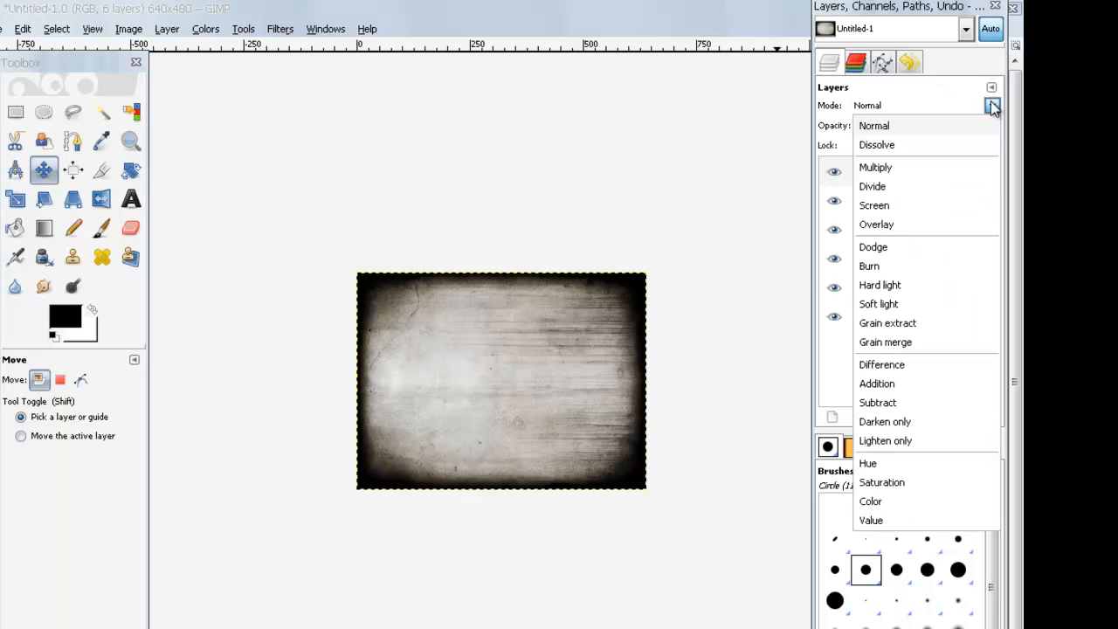
pyautogui.click(957, 169)
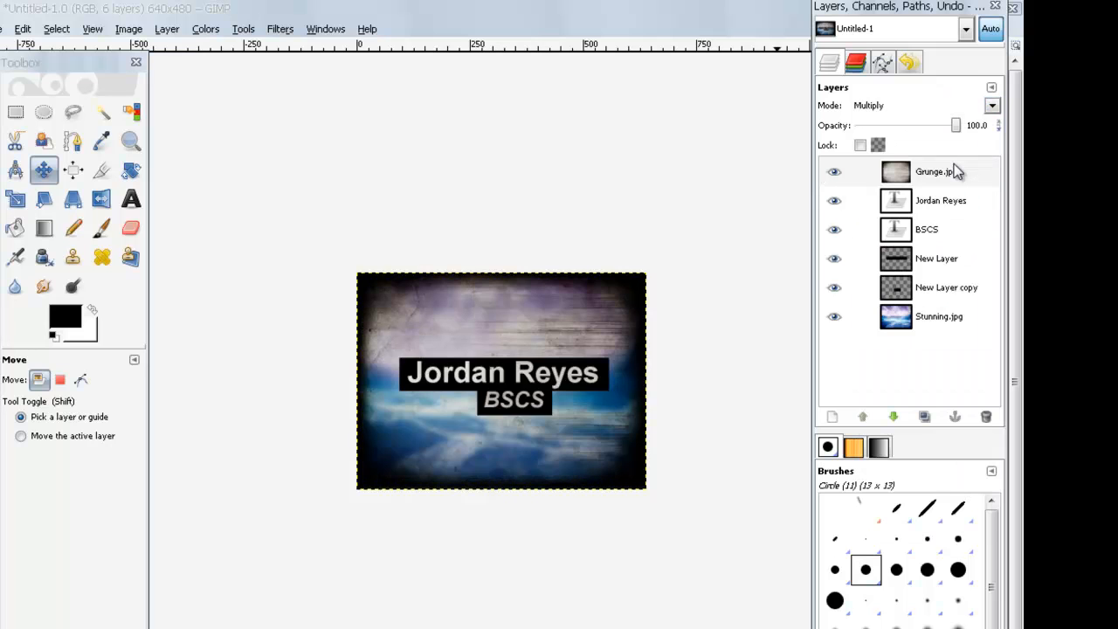
pyautogui.click(992, 106)
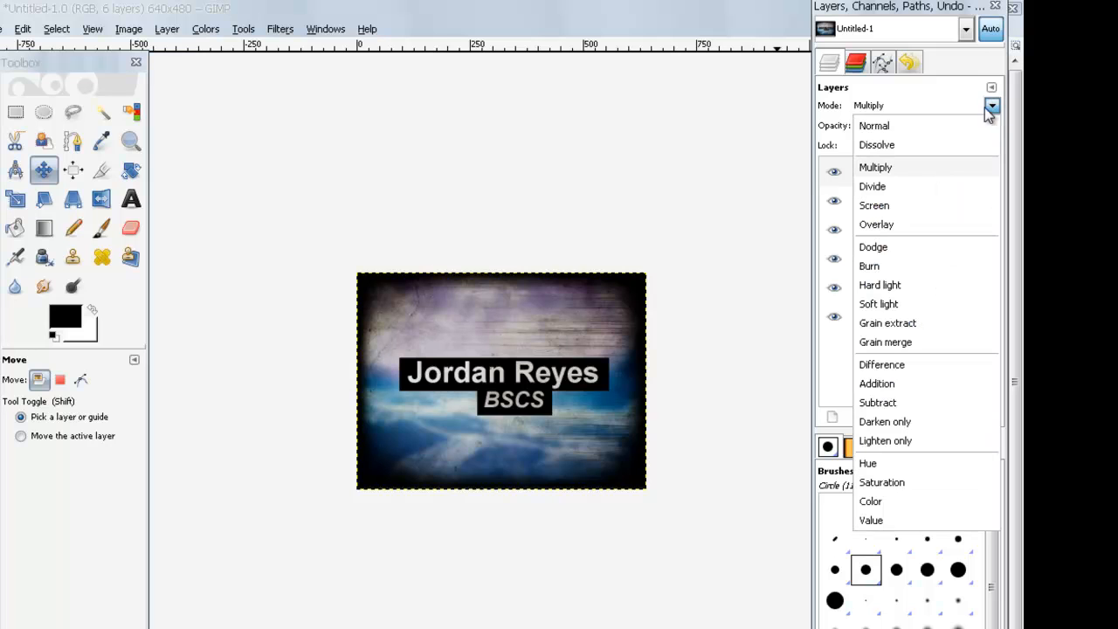
pyautogui.click(919, 229)
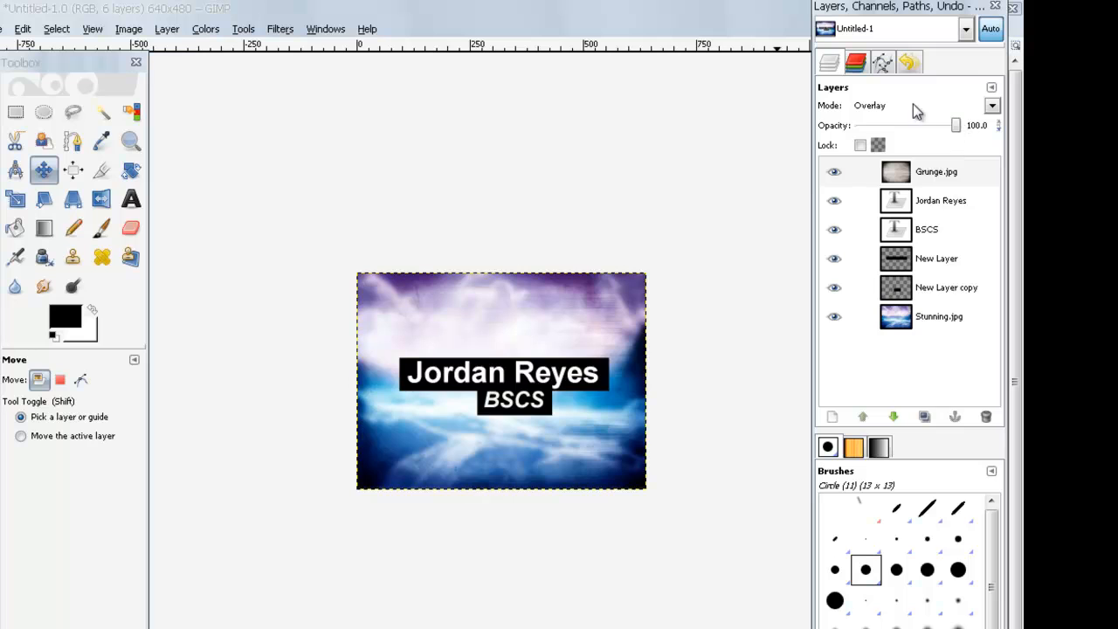
pyautogui.click(993, 106)
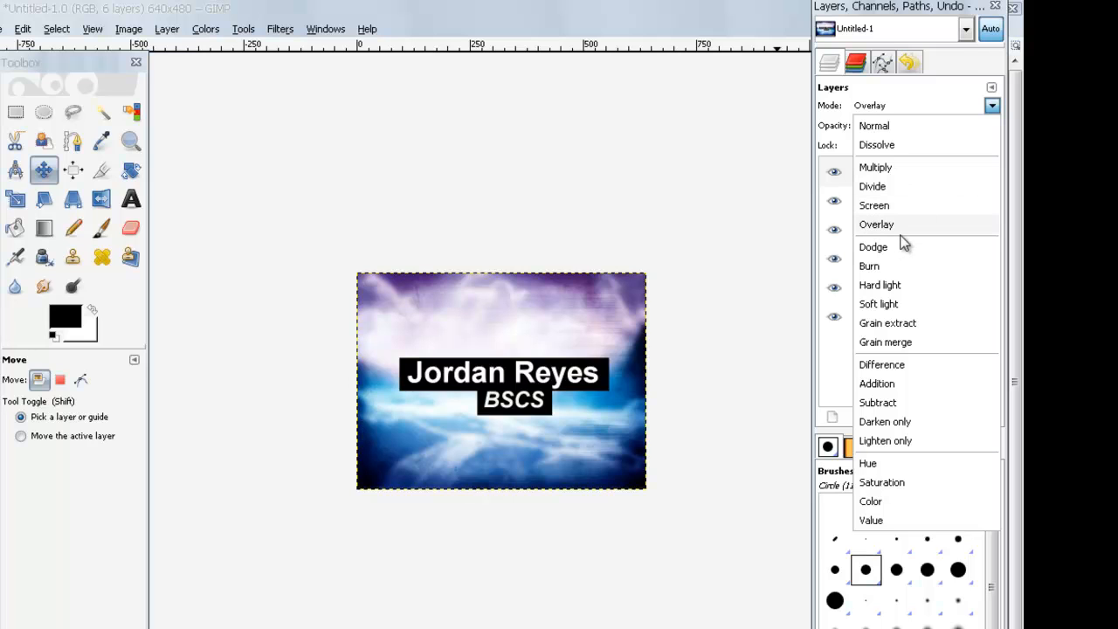
pyautogui.click(994, 109)
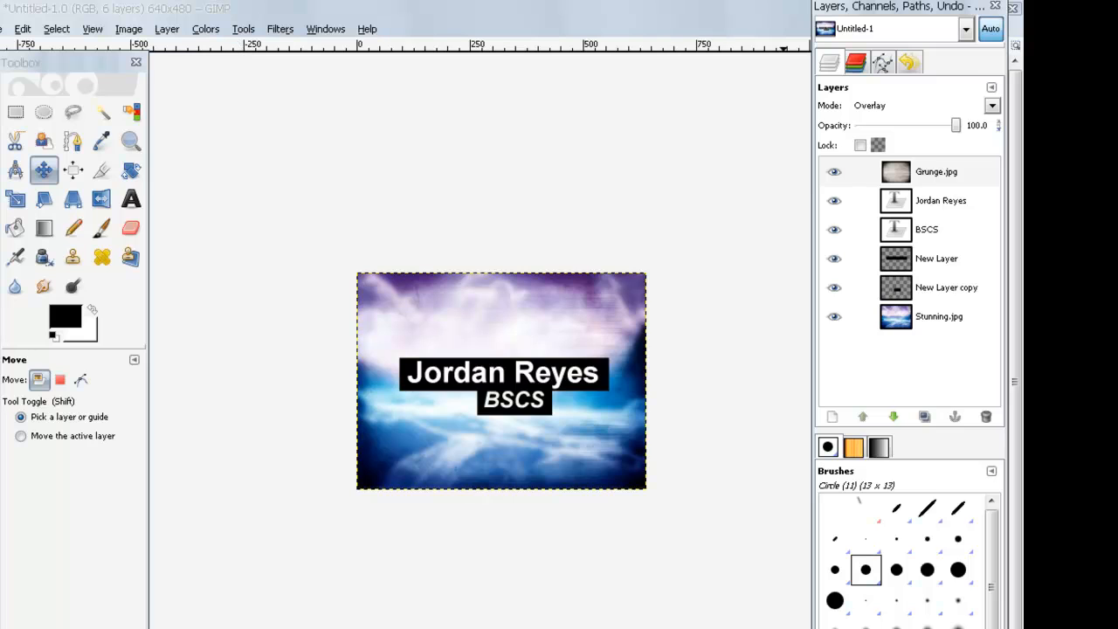
pyautogui.click(938, 174)
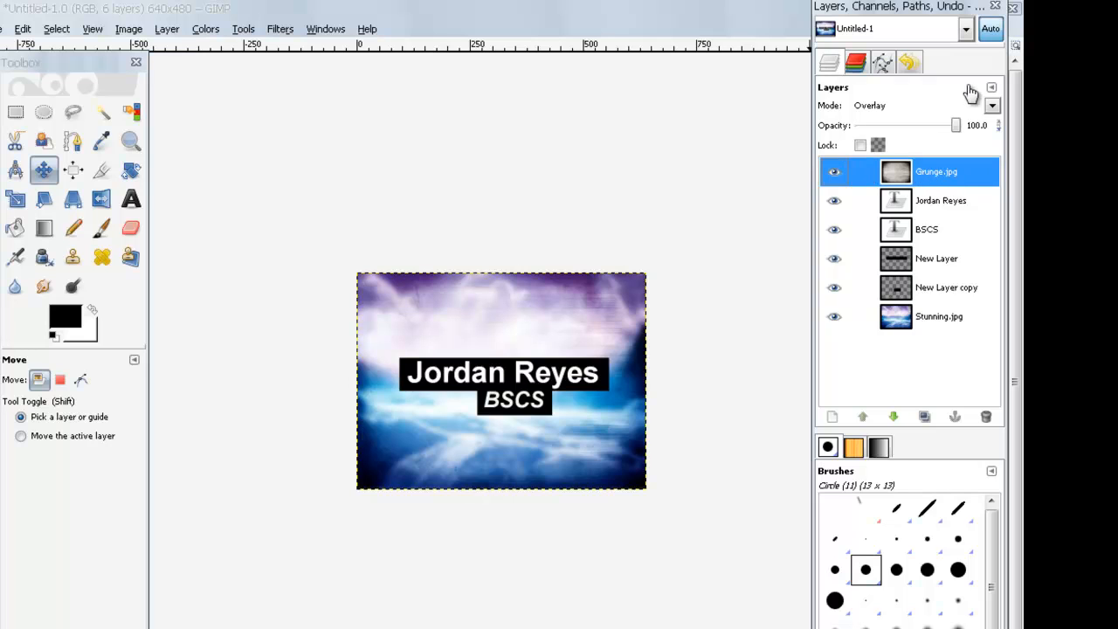
pyautogui.click(993, 106)
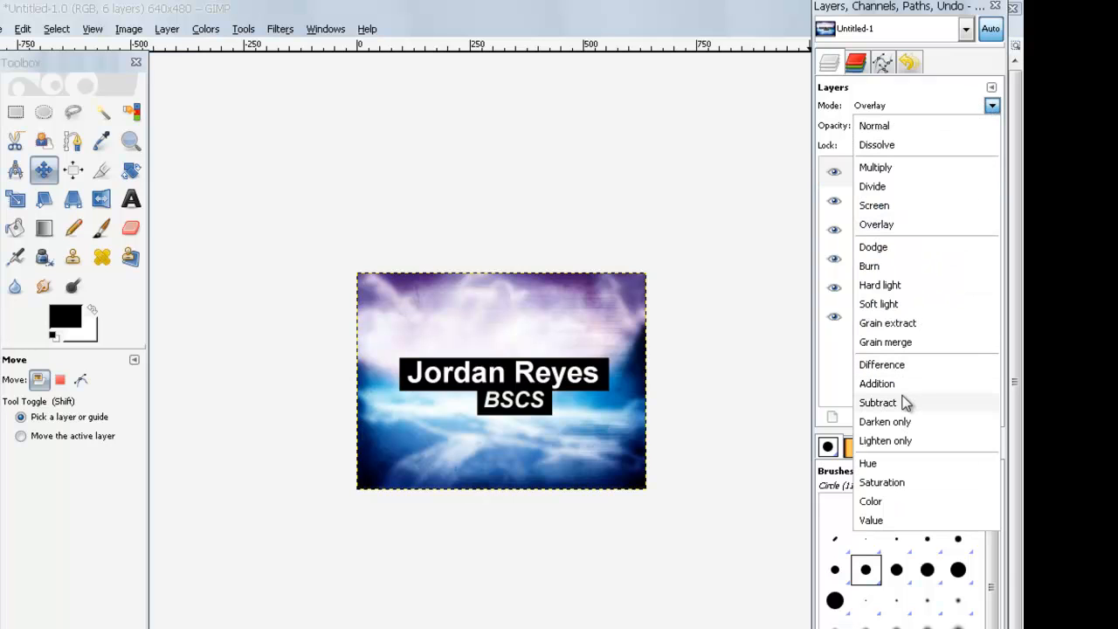
pyautogui.click(992, 105)
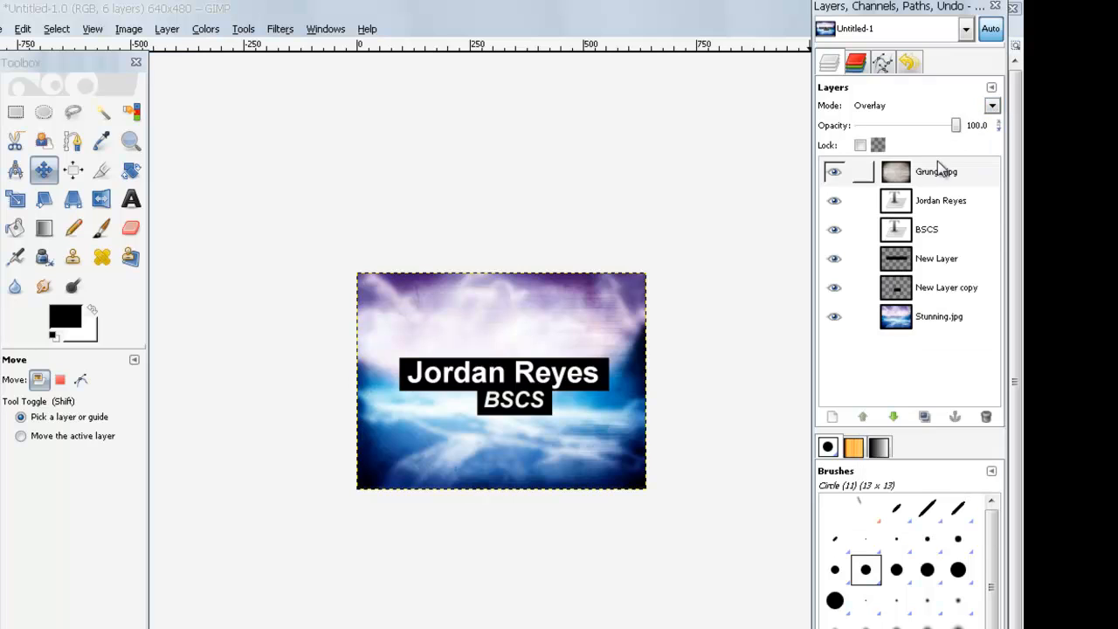
pyautogui.click(936, 176)
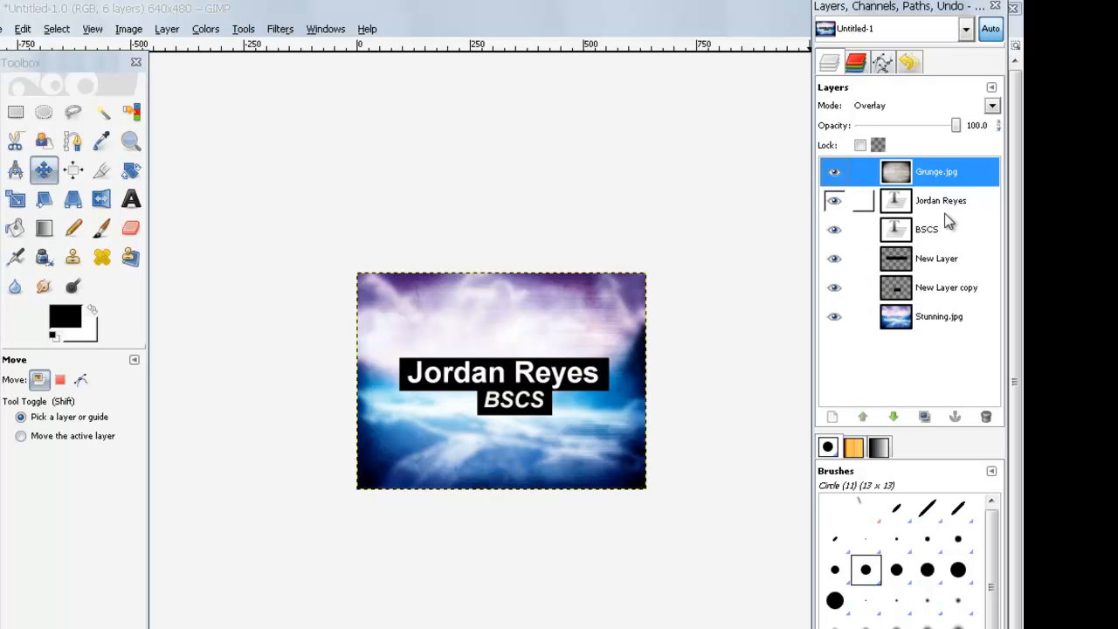
pyautogui.click(993, 106)
pyautogui.click(993, 106)
# Step: Compare Divide and Hard light blending, then settle the grunge layer on Multiply
pyautogui.click(951, 175)
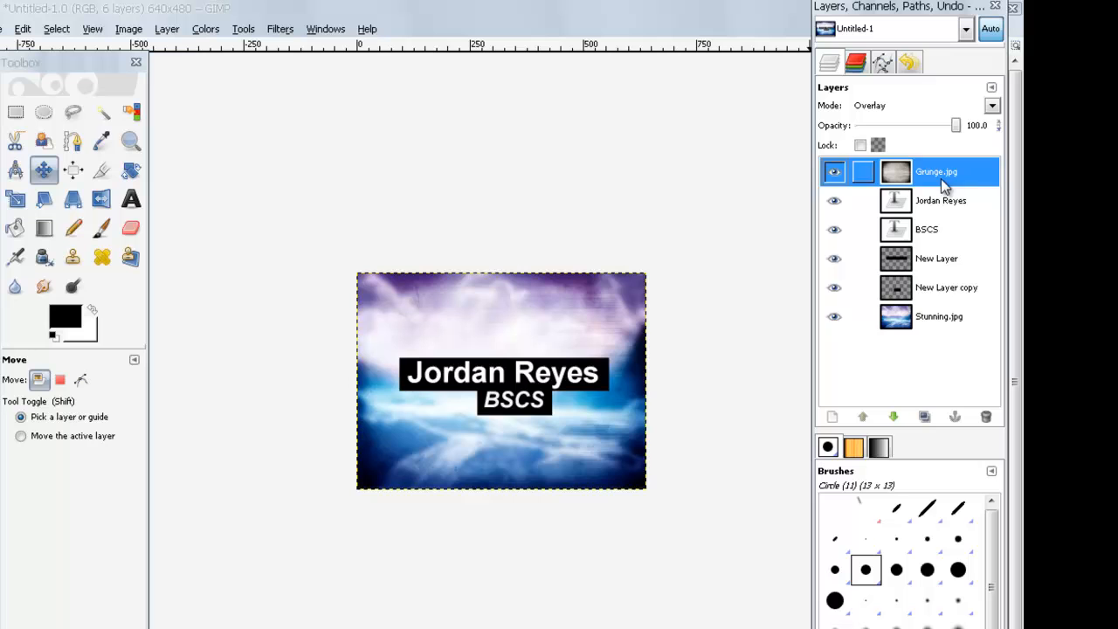
pyautogui.click(993, 105)
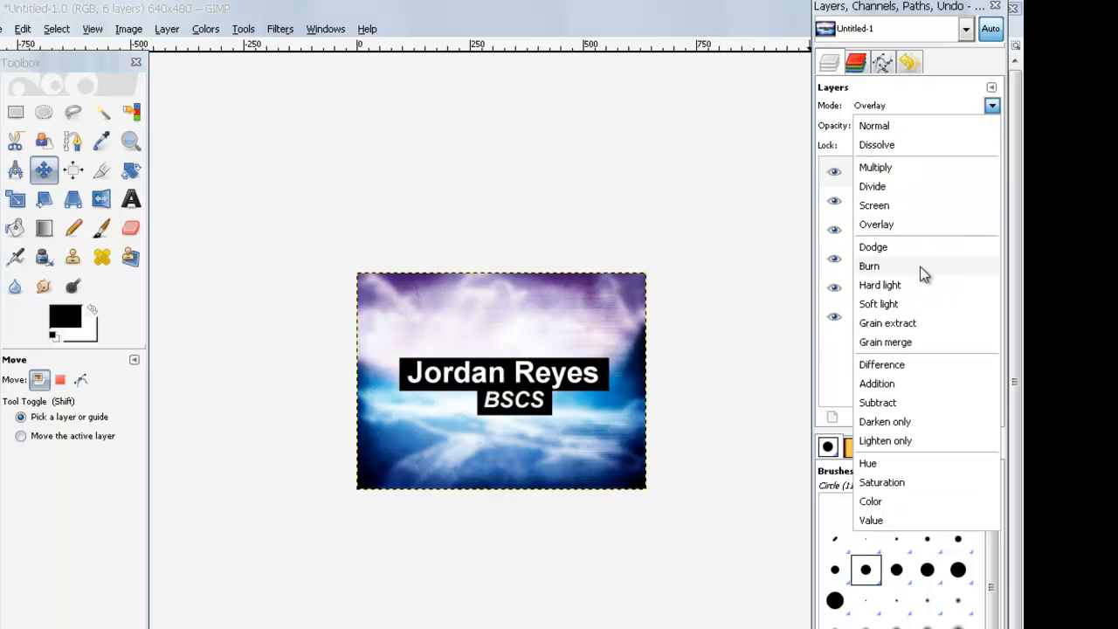
pyautogui.click(921, 187)
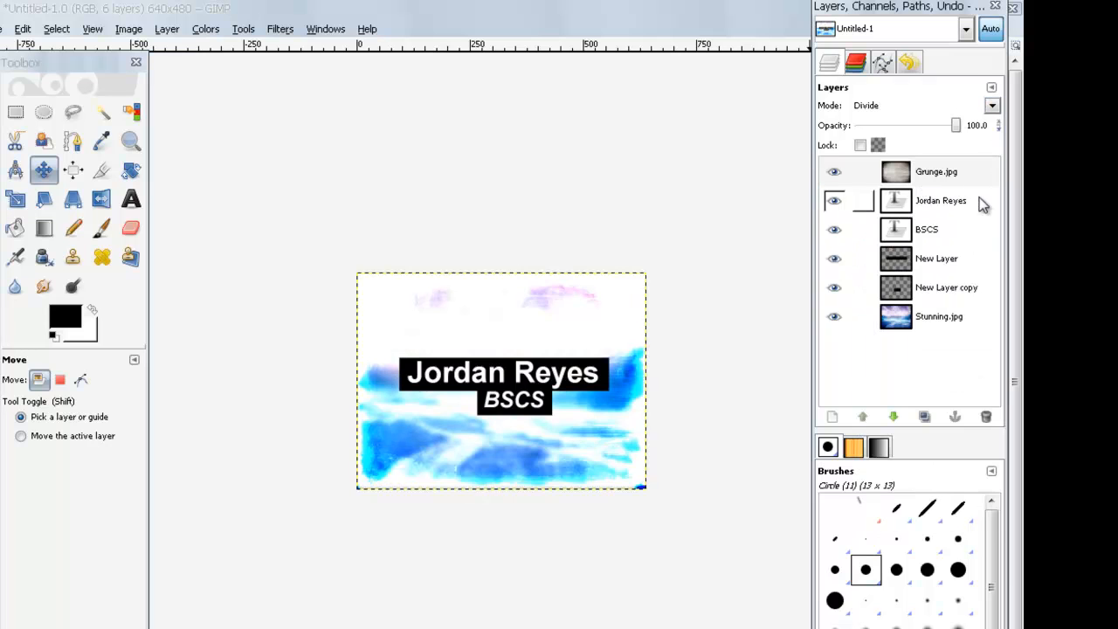
pyautogui.click(933, 176)
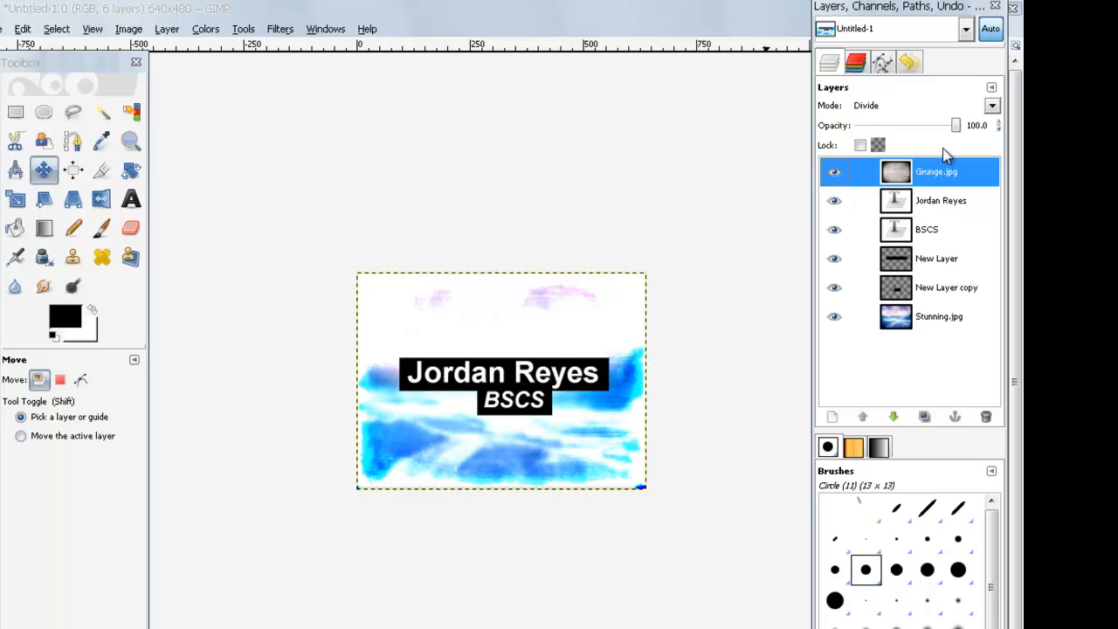
pyautogui.click(993, 105)
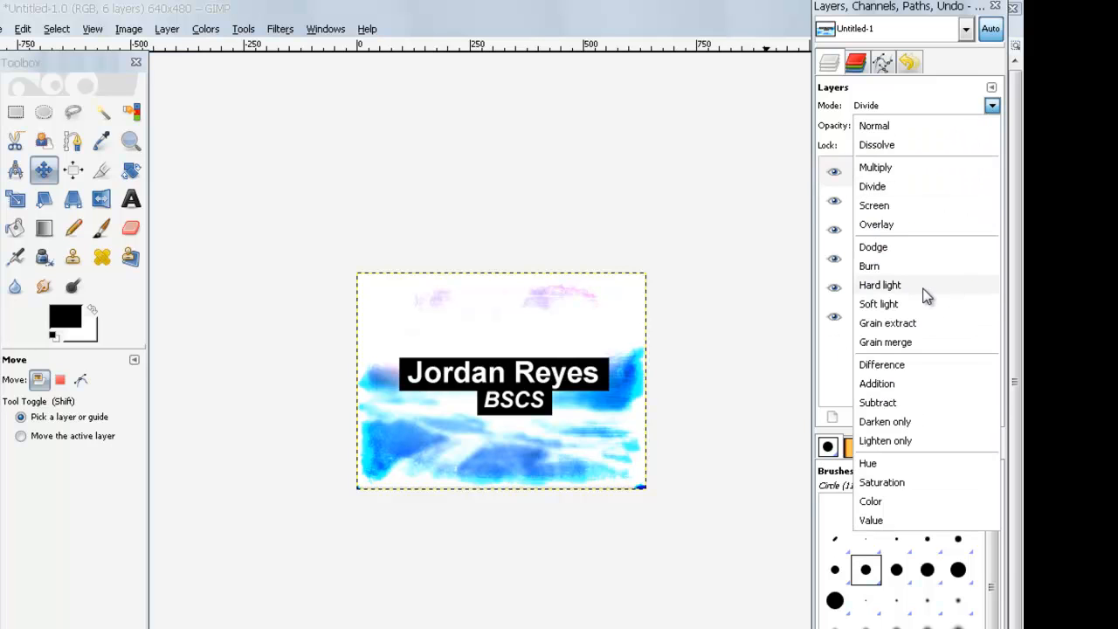
pyautogui.click(926, 294)
pyautogui.click(993, 105)
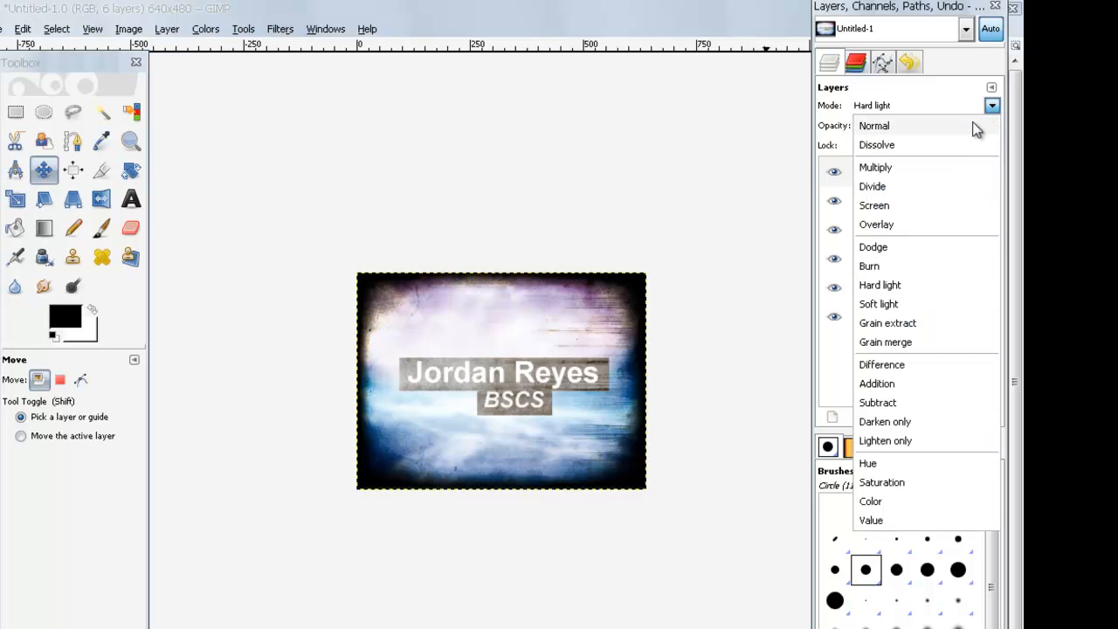
pyautogui.click(922, 175)
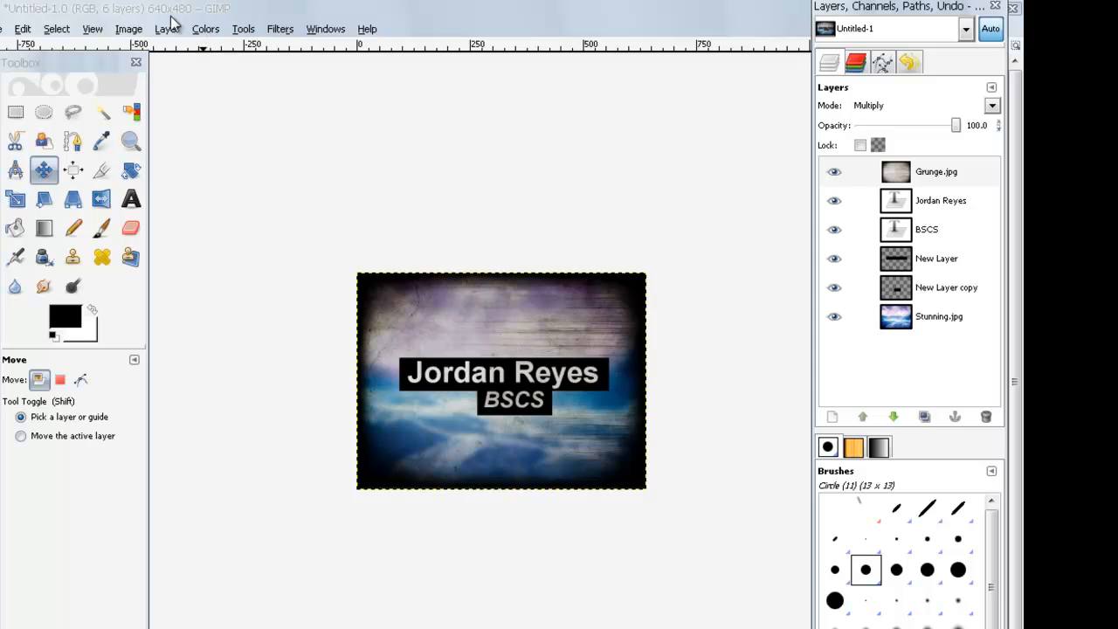
# Step: Save the layered poster to the Desktop as seatwork.xcf
pyautogui.click(15, 27)
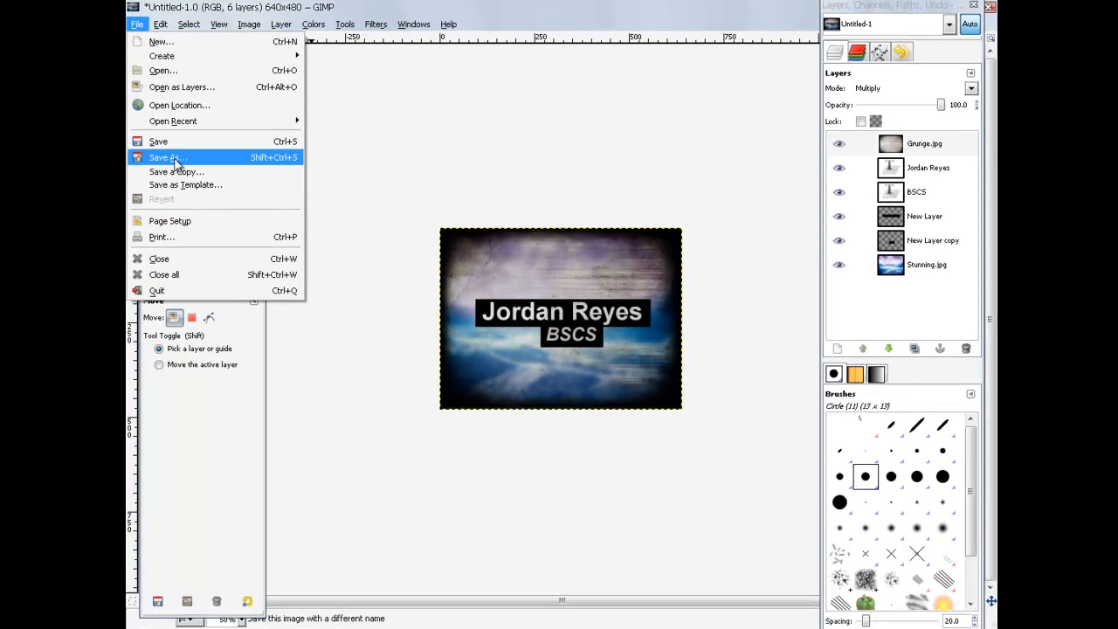
pyautogui.click(186, 149)
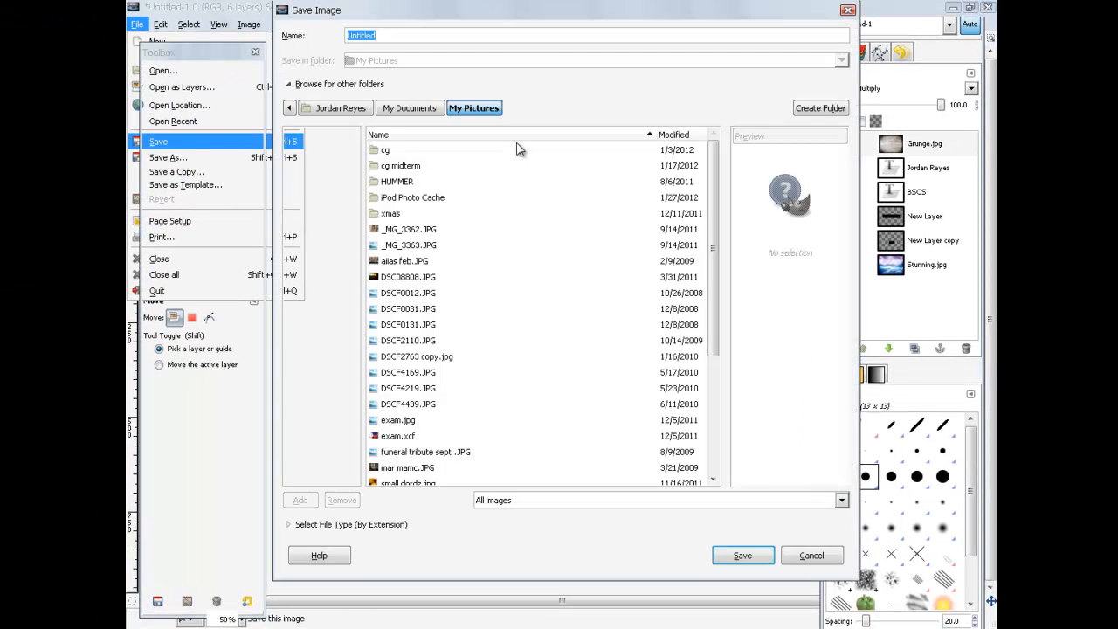
pyautogui.click(319, 184)
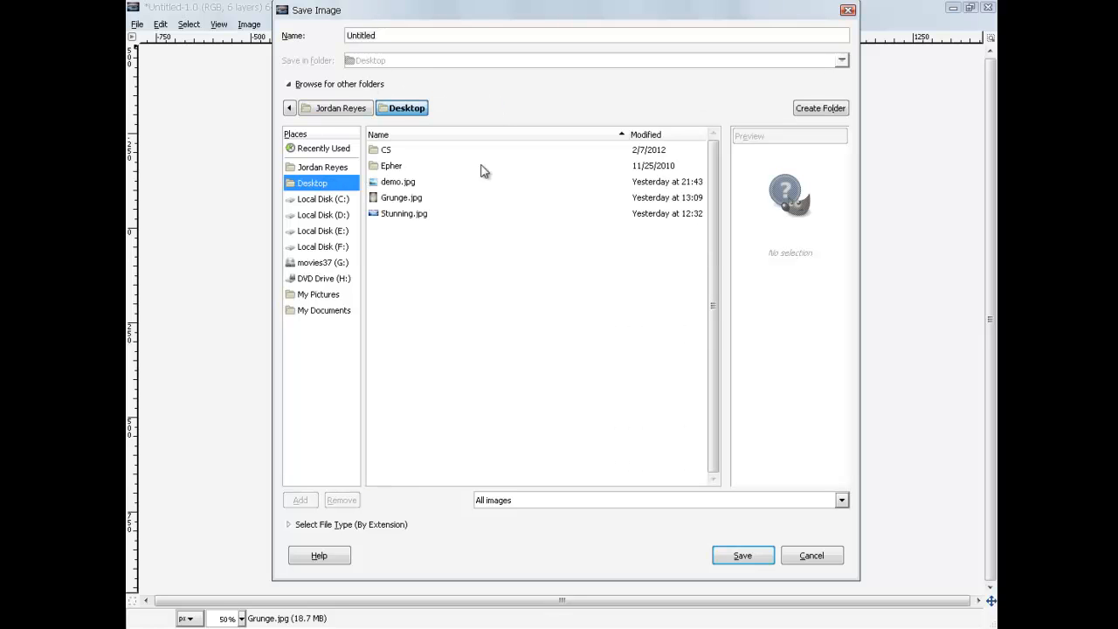
pyautogui.doubleClick(414, 34)
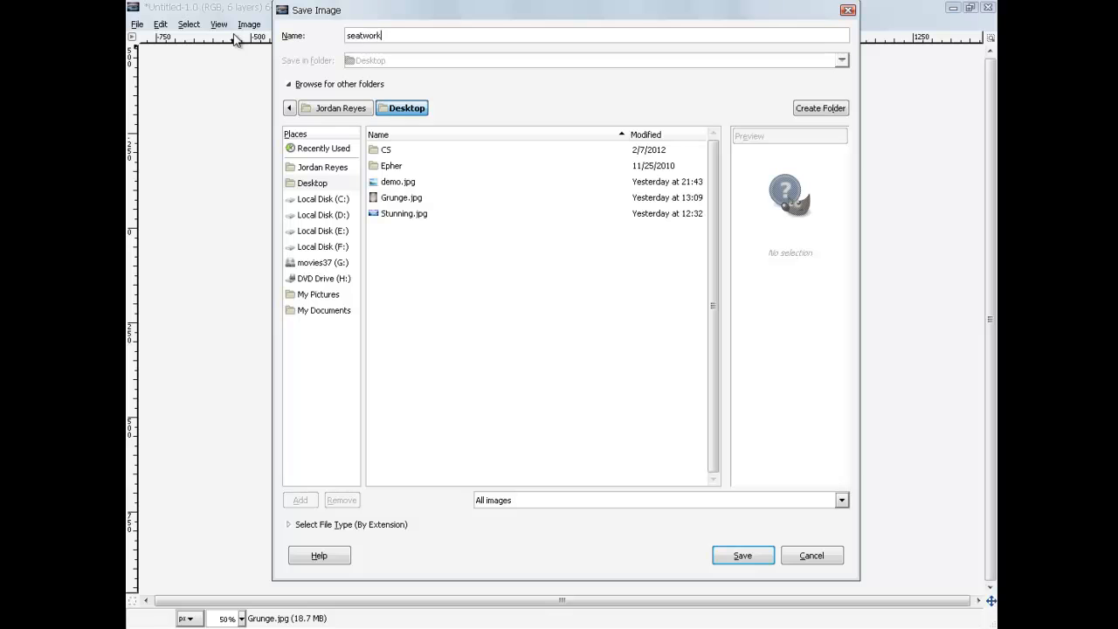
pyautogui.press('Return')
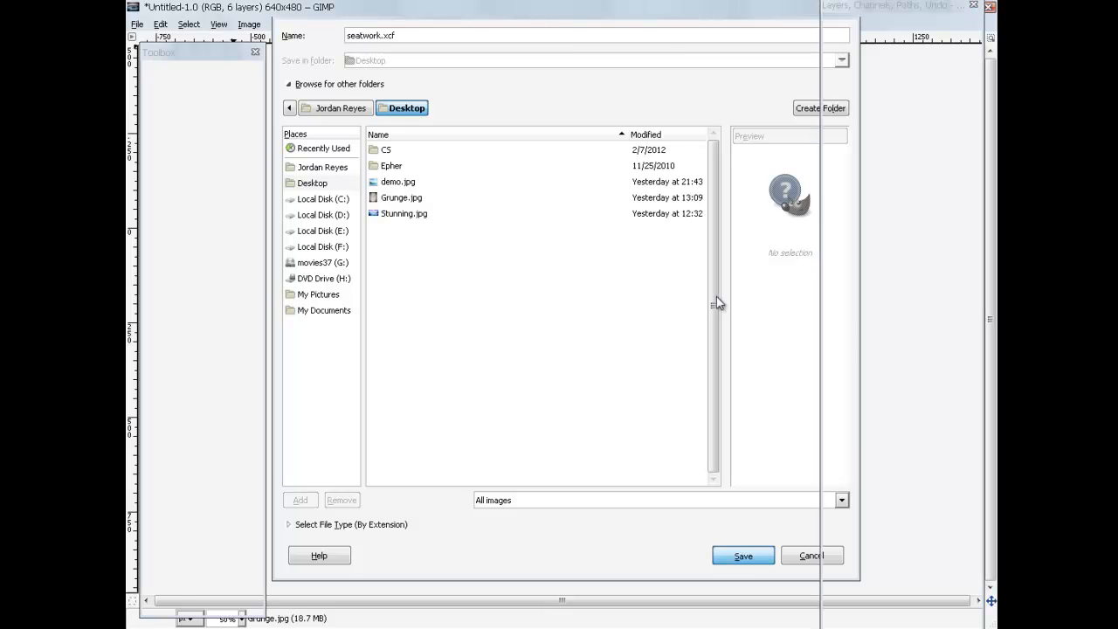
pyautogui.doubleClick(292, 10)
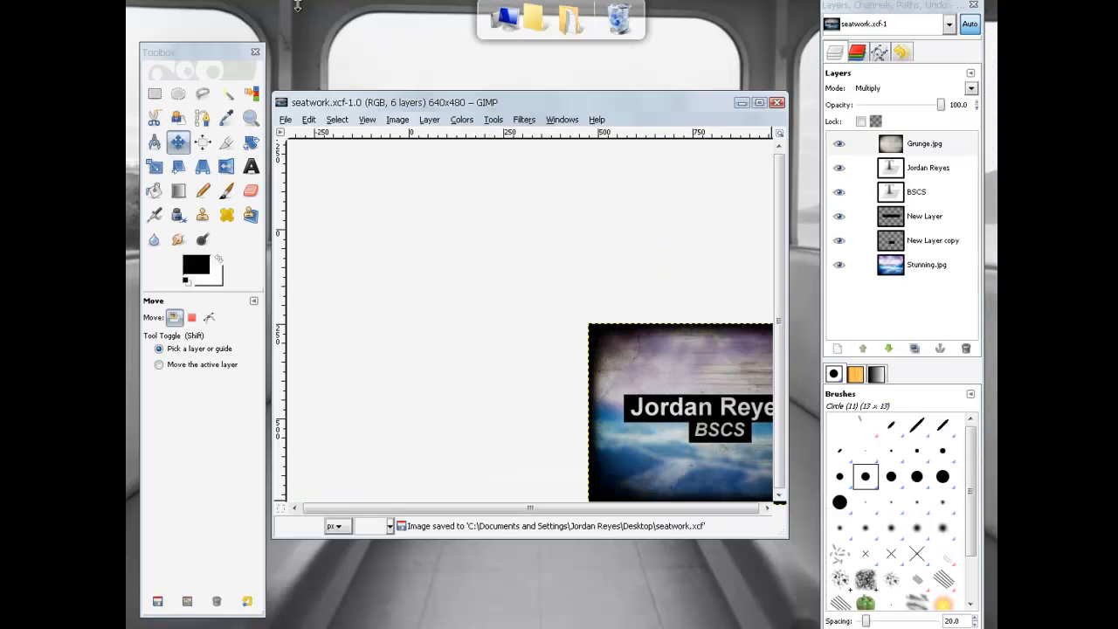
pyautogui.doubleClick(387, 104)
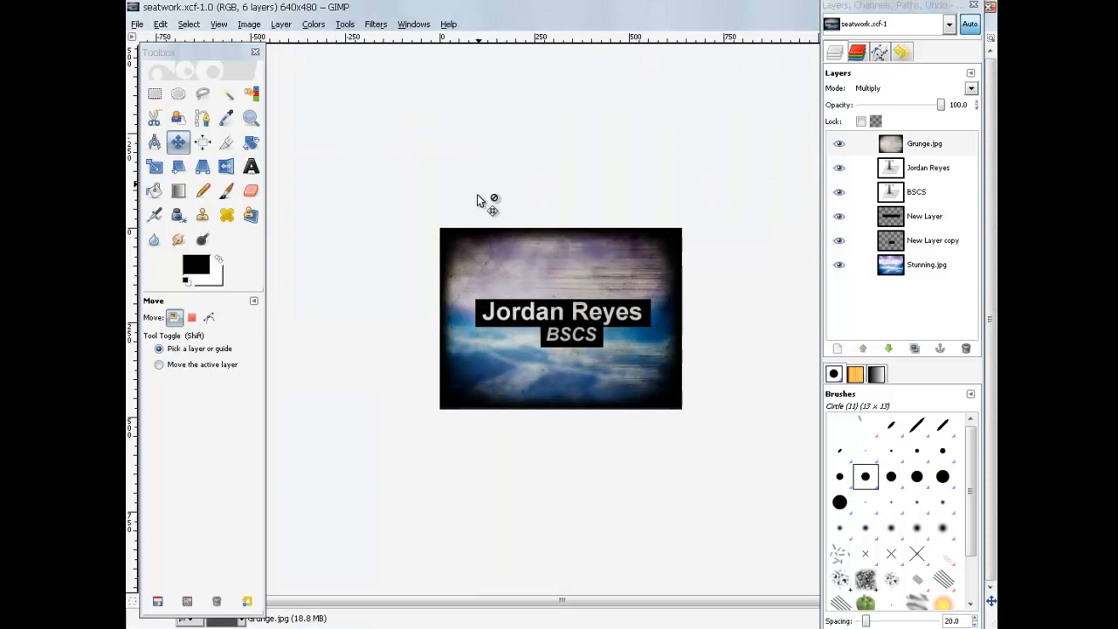
# Step: Export a flattened seatwork.jpg to the Desktop at JPEG quality 85
pyautogui.click(137, 24)
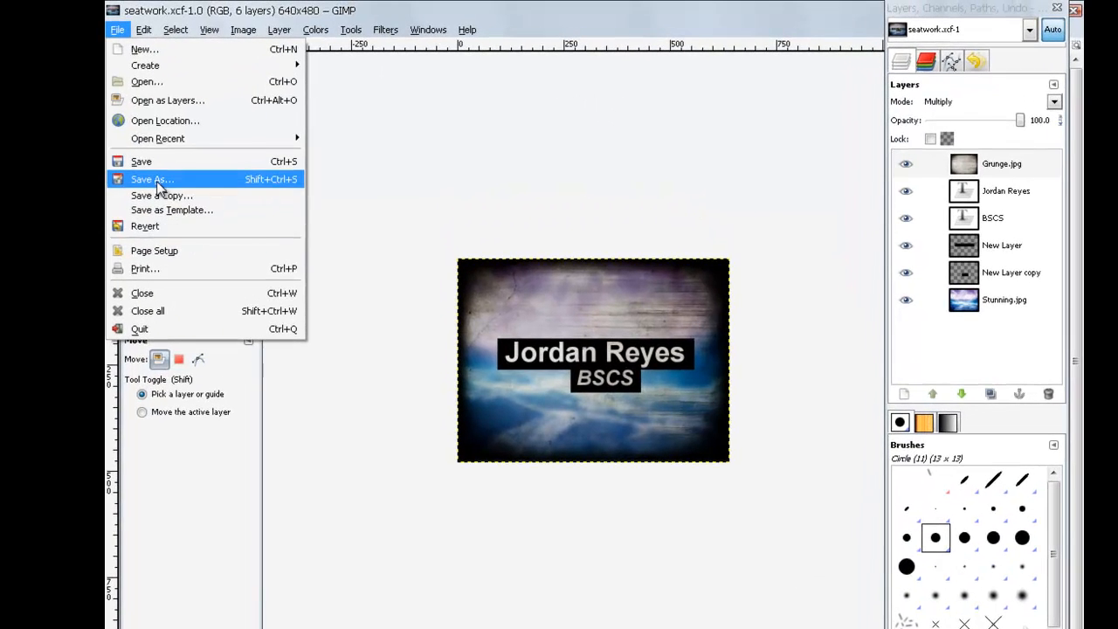
pyautogui.click(166, 159)
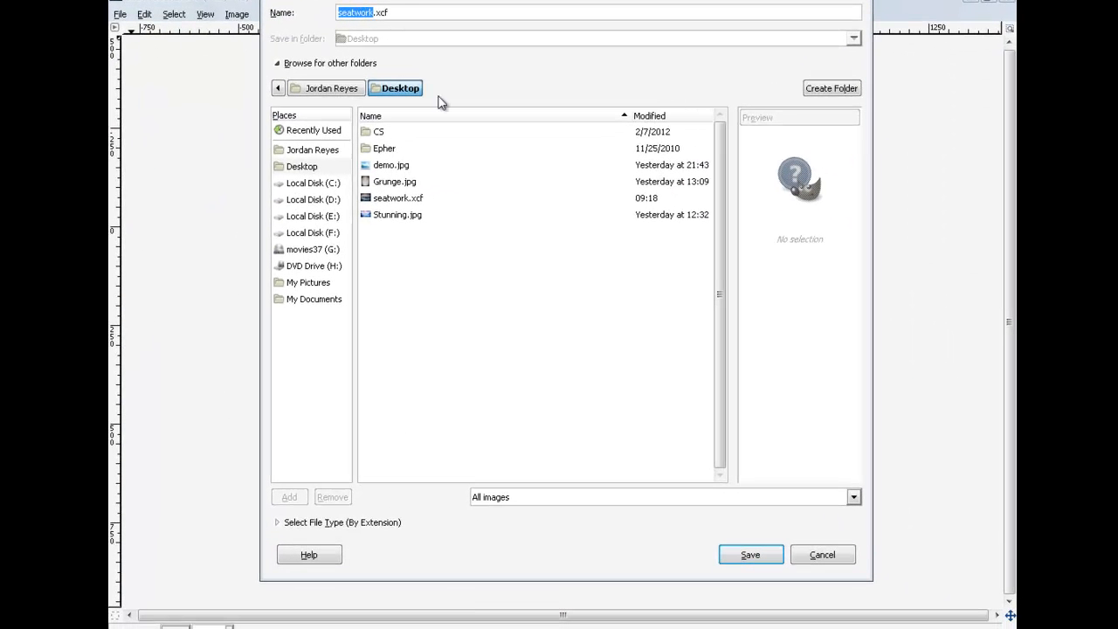
pyautogui.click(339, 524)
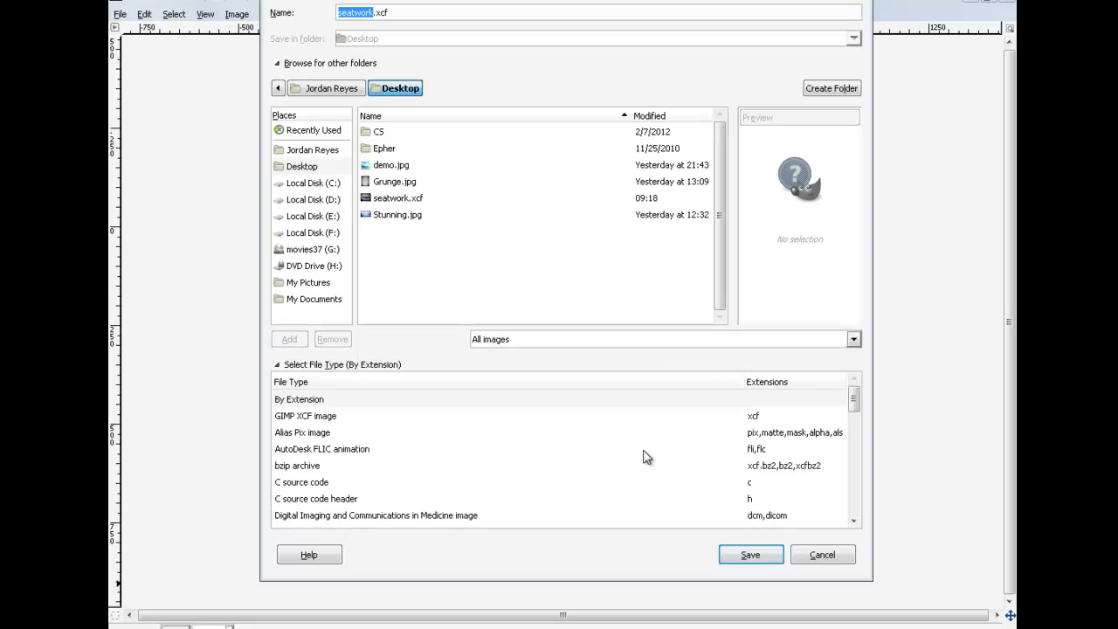
pyautogui.moveTo(856, 399); pyautogui.dragTo(859, 448)
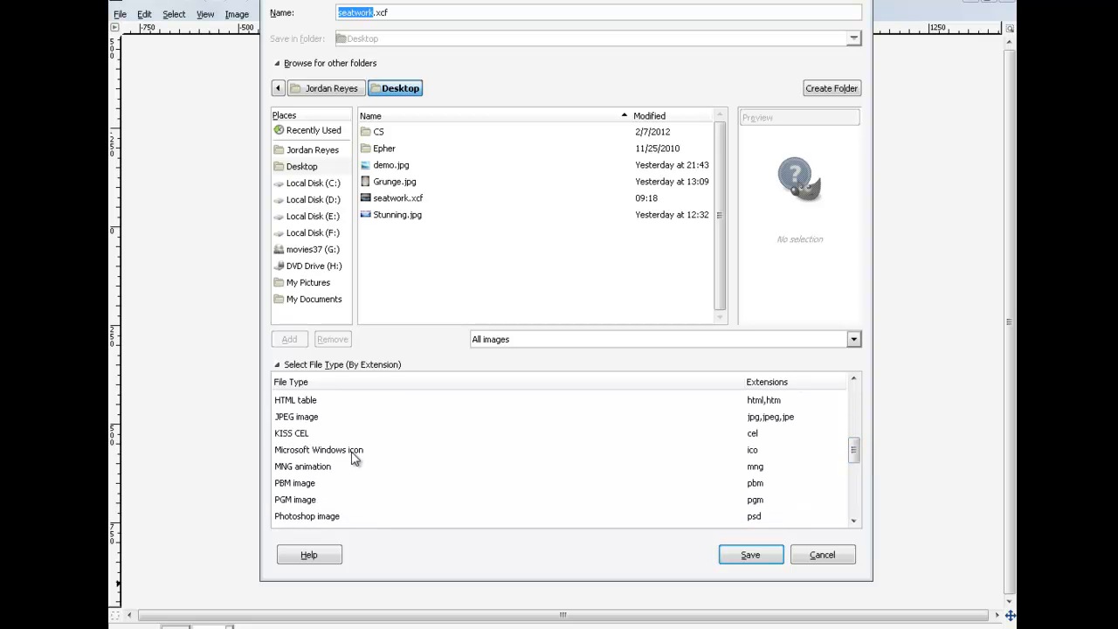
pyautogui.click(315, 418)
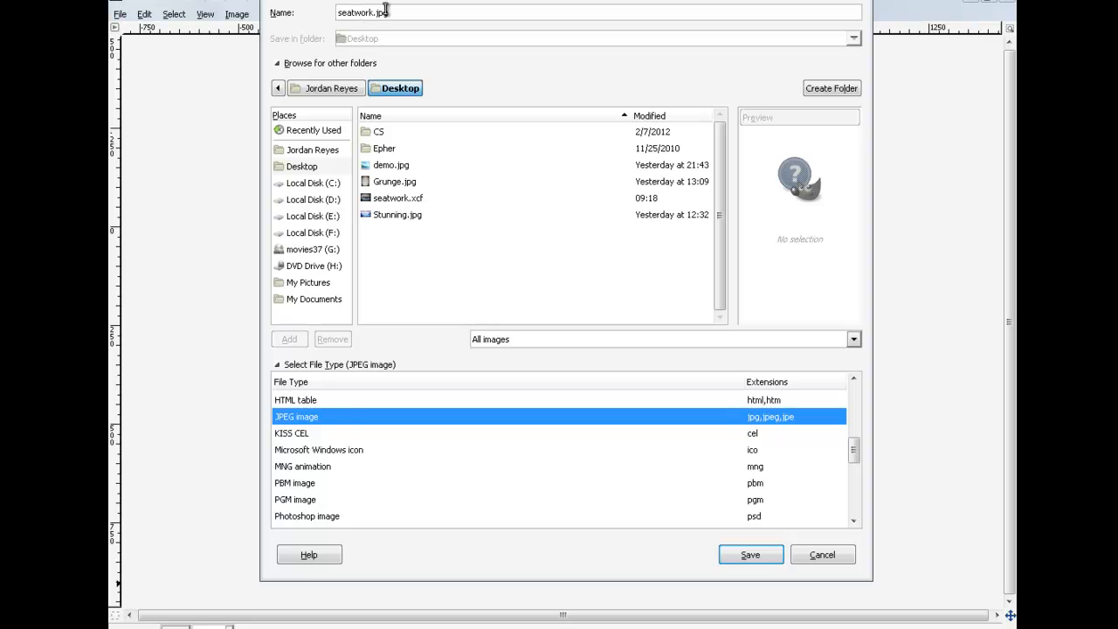
pyautogui.click(736, 556)
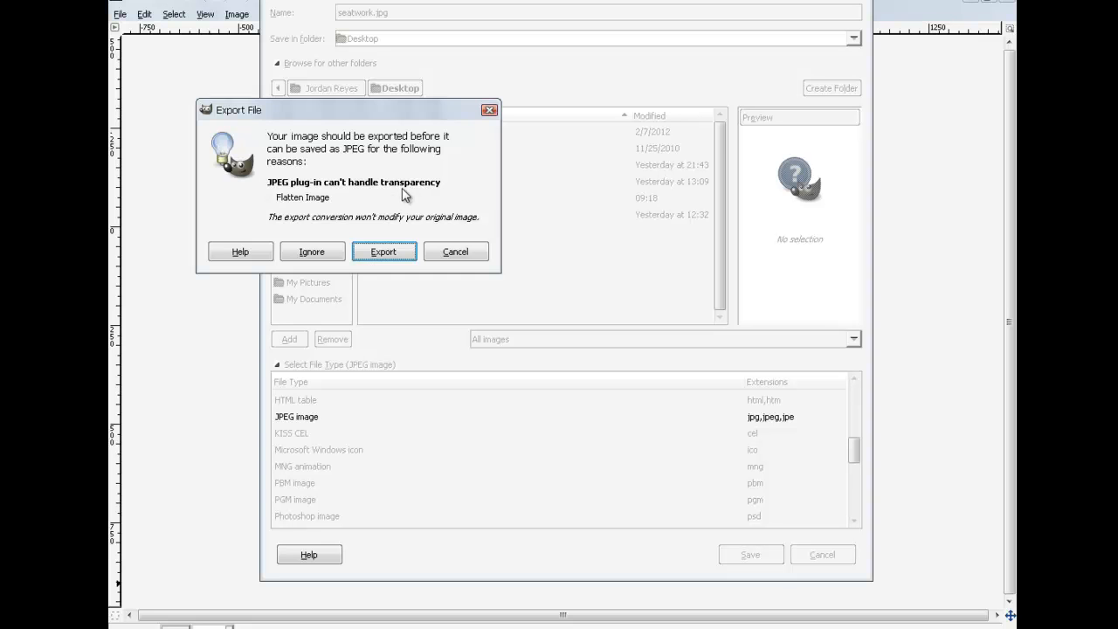
pyautogui.click(392, 255)
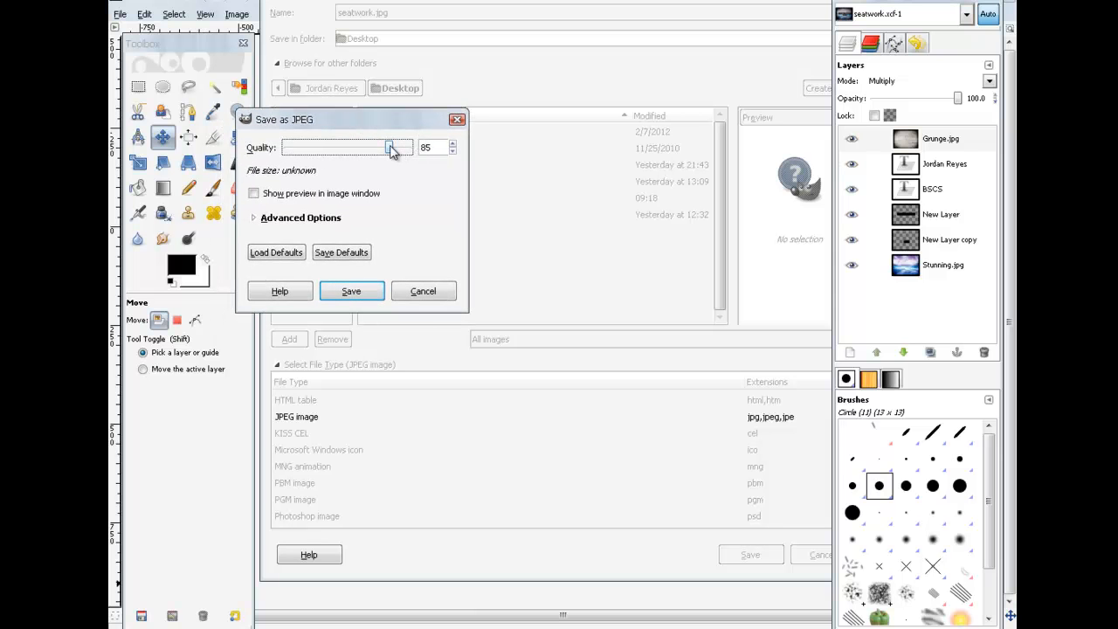
pyautogui.moveTo(396, 149); pyautogui.dragTo(390, 149)
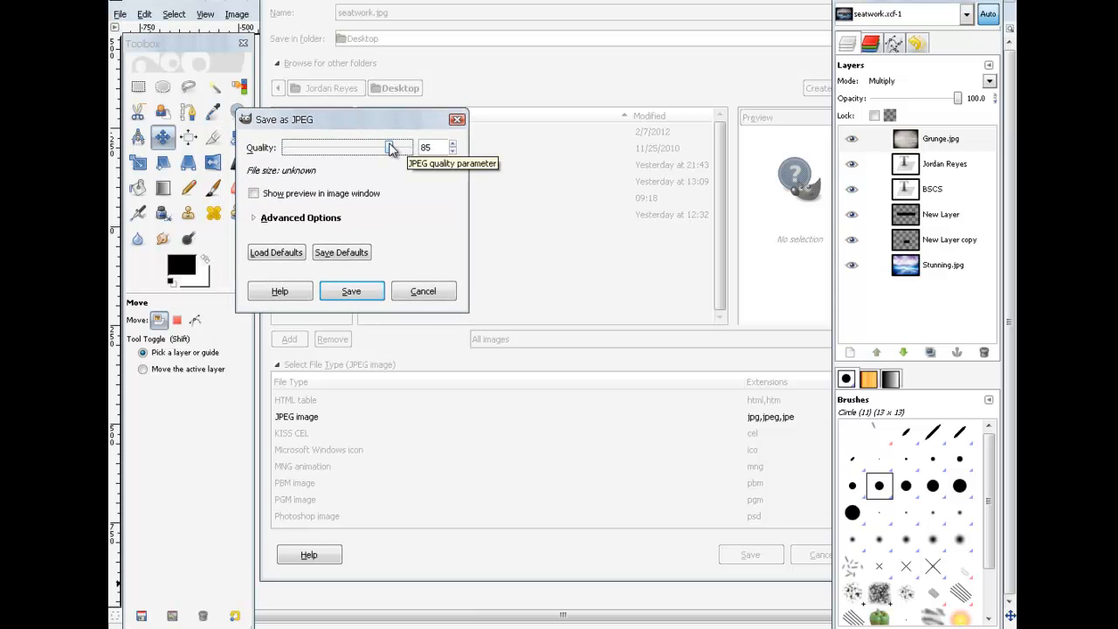
pyautogui.click(366, 292)
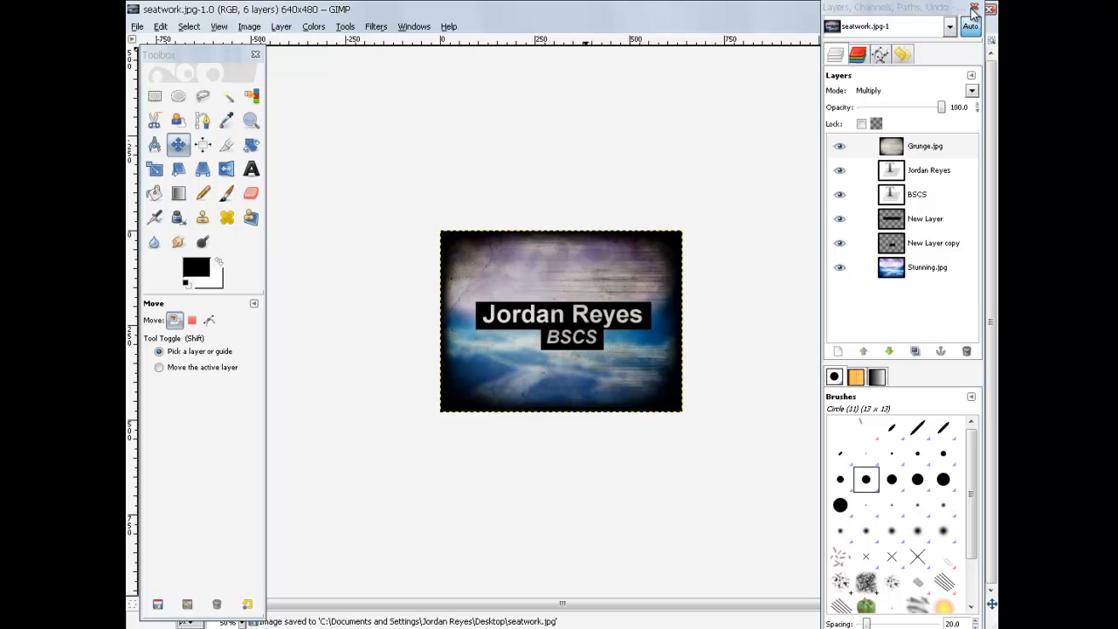
# Step: Close the Layers dock, minimize GIMP and open seatwork.jpg in Picture and Fax Viewer
pyautogui.click(975, 9)
pyautogui.click(957, 10)
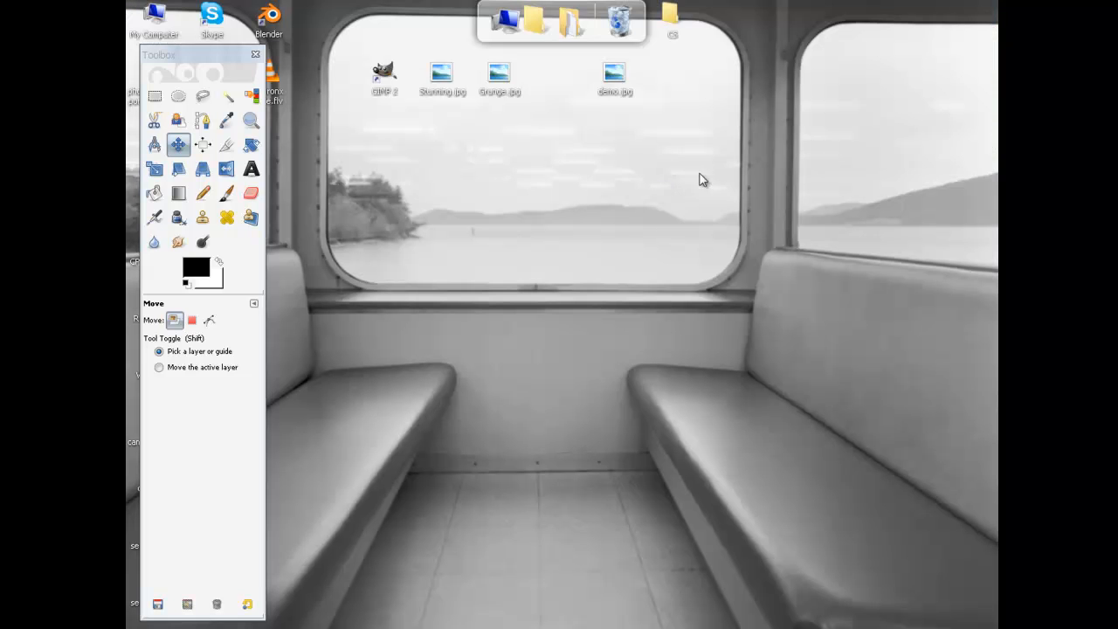
pyautogui.moveTo(225, 56); pyautogui.dragTo(515, 210)
pyautogui.moveTo(142, 603); pyautogui.dragTo(641, 186)
pyautogui.doubleClick(672, 208)
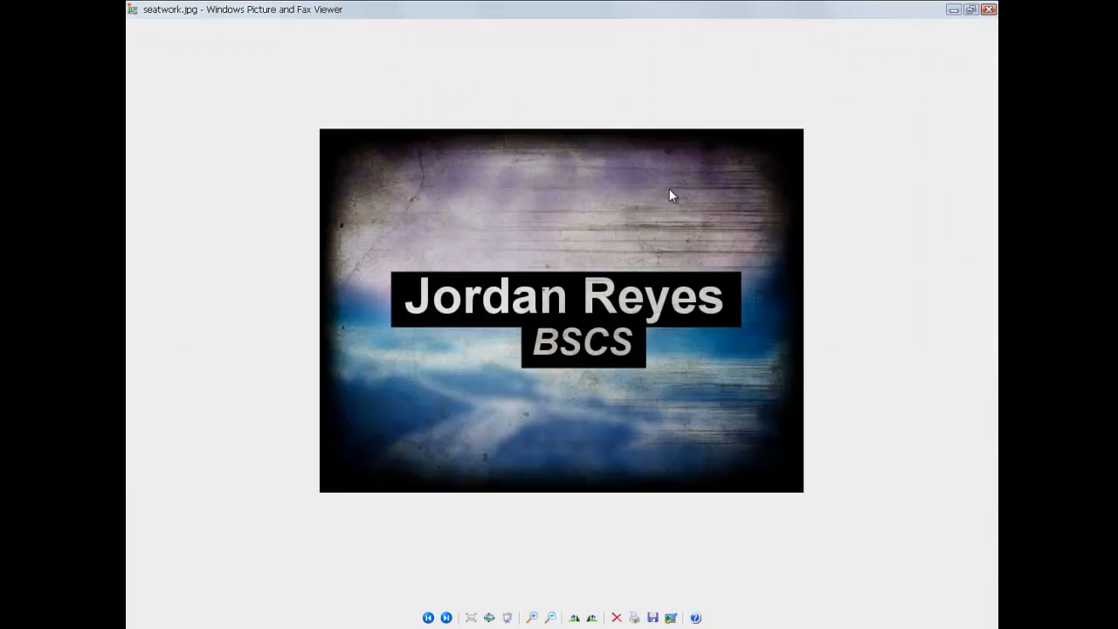